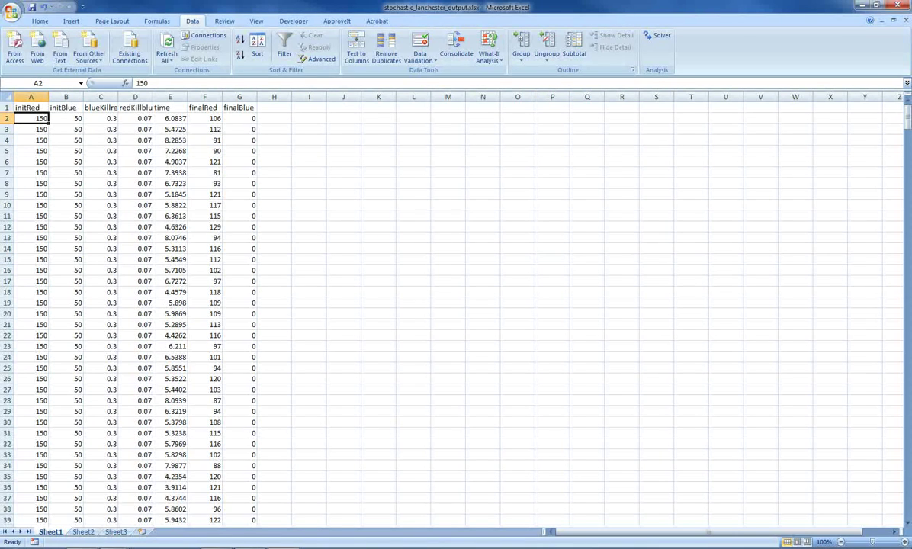
Widen the blueKillredRate and redKillblueRate columns to show more of their headings.
key("Right")
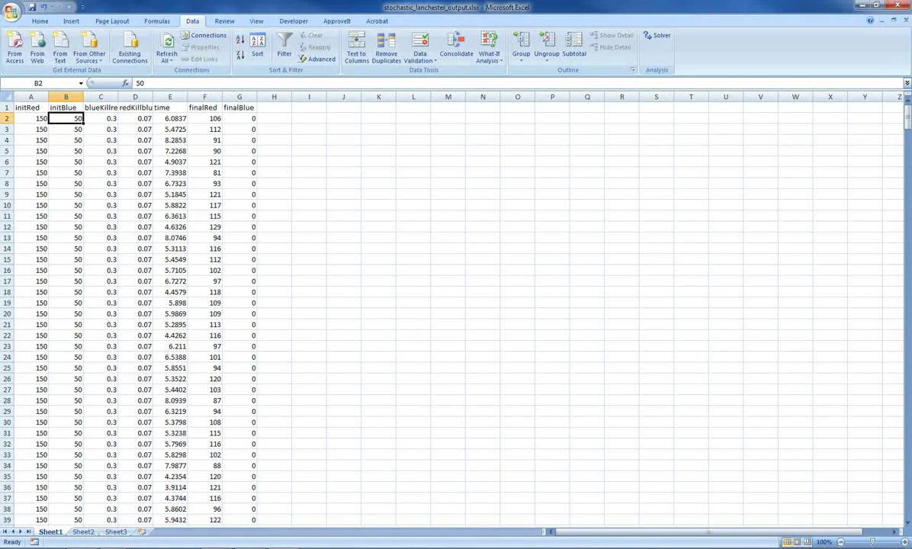
left_click_drag(118, 97, 142, 96)
left_click(112, 118)
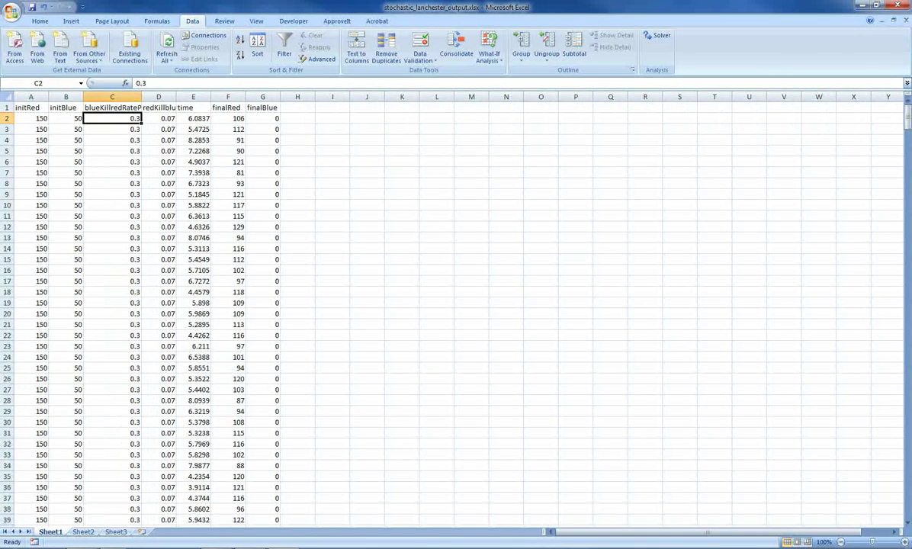
left_click(159, 119)
mouse_move(176, 97)
left_mouse_down()
mouse_move(166, 97)
mouse_move(188, 97)
left_mouse_up()
left_click(204, 118)
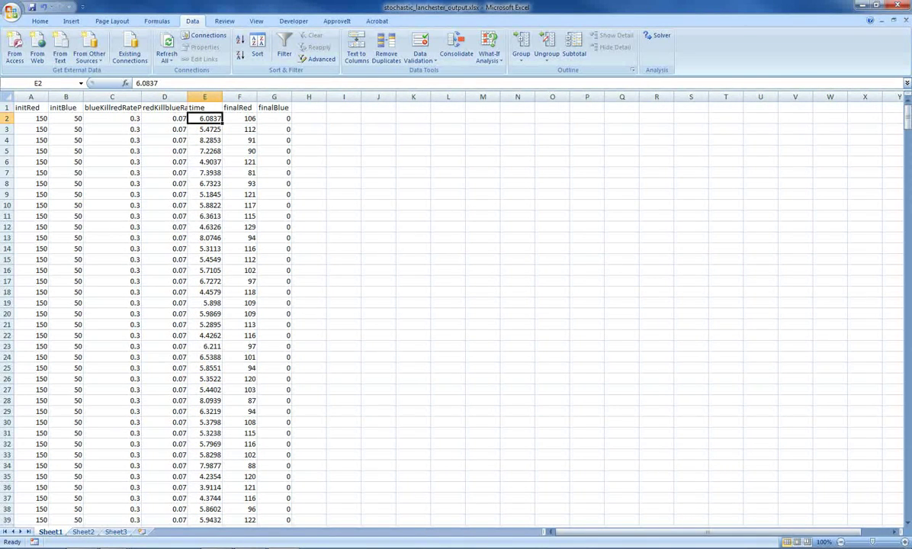
Examine the finalRed and finalBlue outputs against the initial force and kill-rate inputs across the simulation runs.
left_click(240, 119)
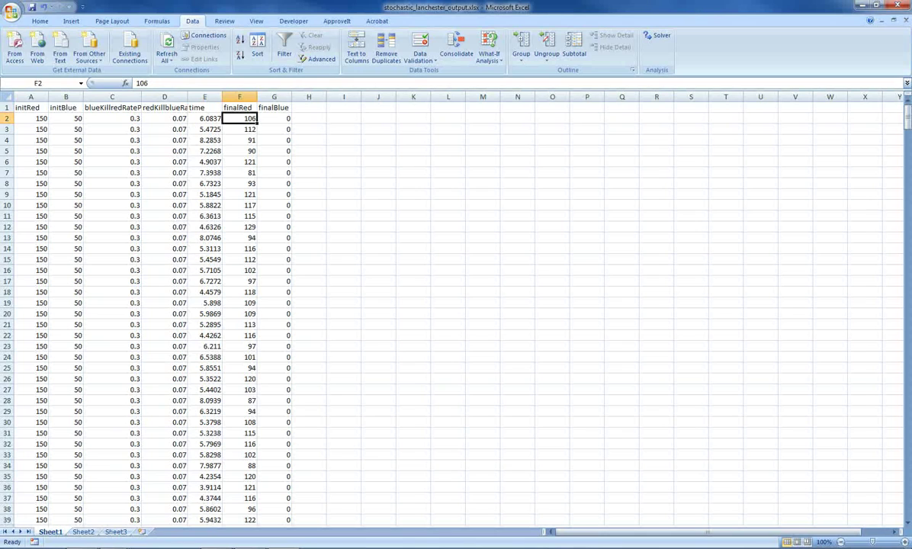
left_click(274, 118)
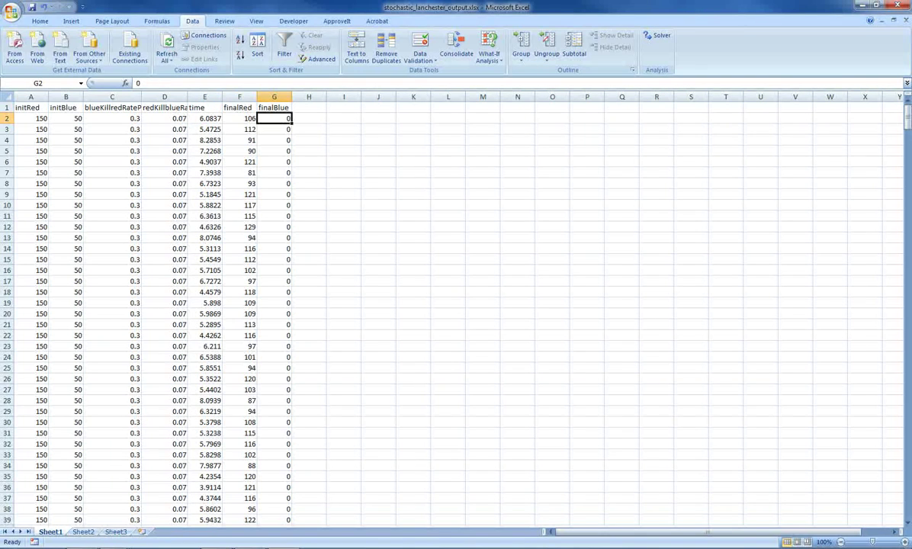
left_click(31, 119)
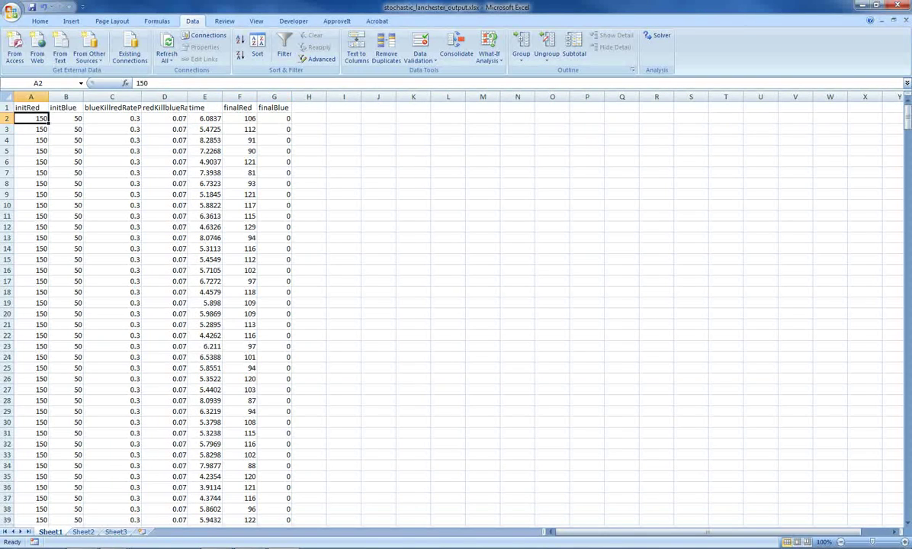
left_click(240, 118)
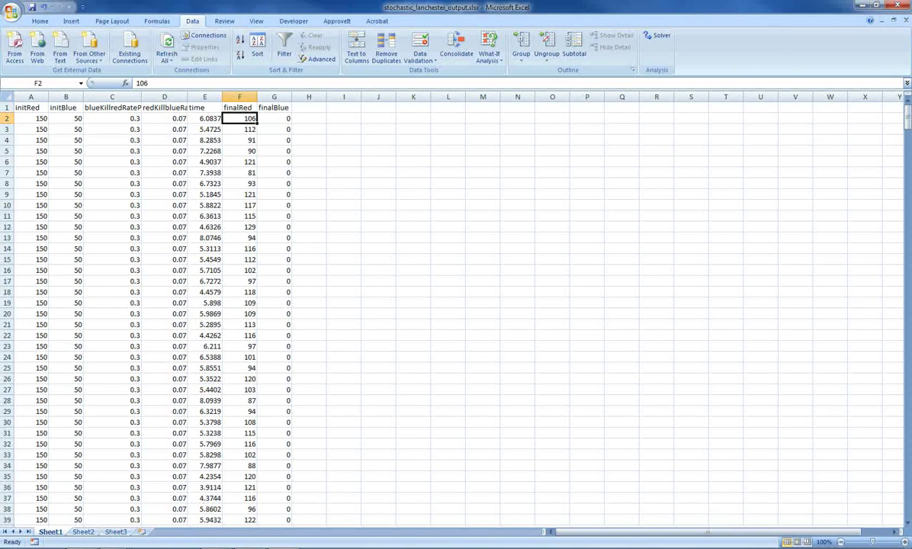
left_click(274, 118)
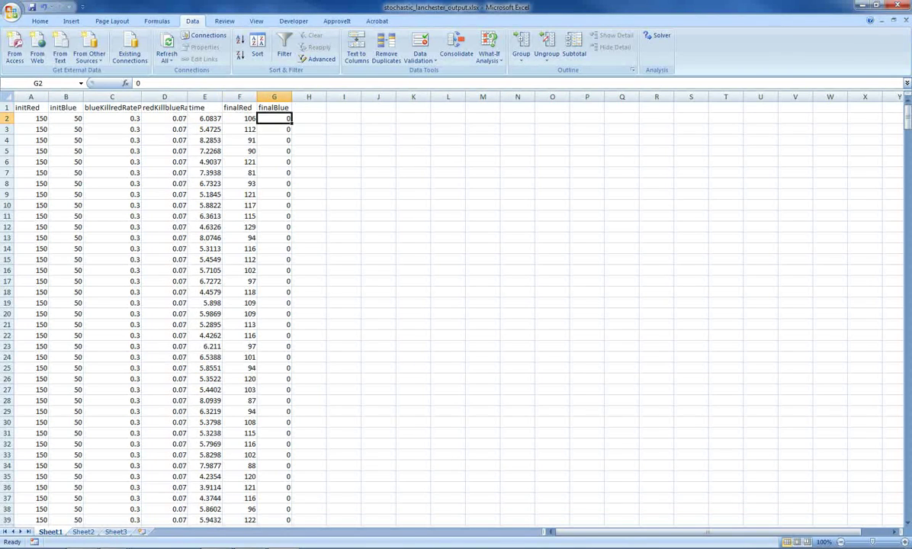
scroll(848, 168, "down", 20)
scroll(846, 153, "up", 20)
left_click(66, 119)
left_click(112, 118)
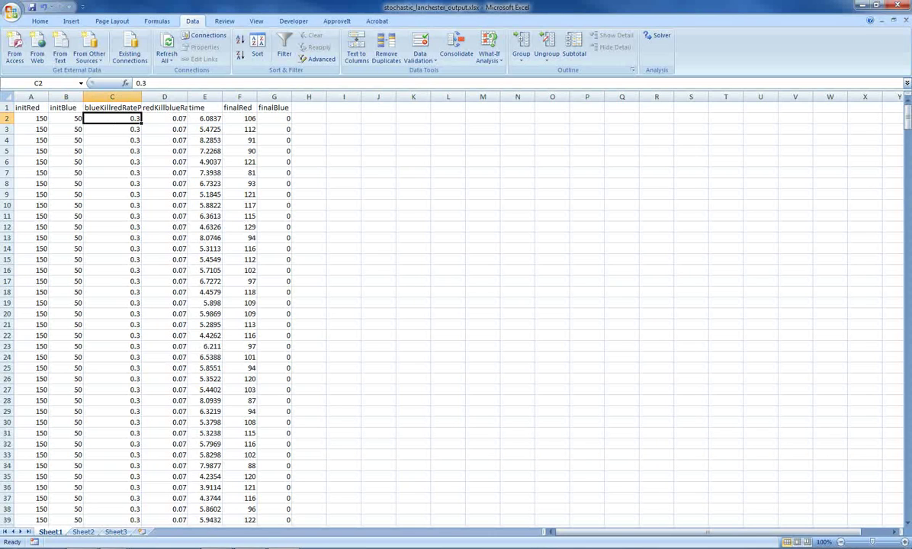
scroll(846, 133, "down", 12)
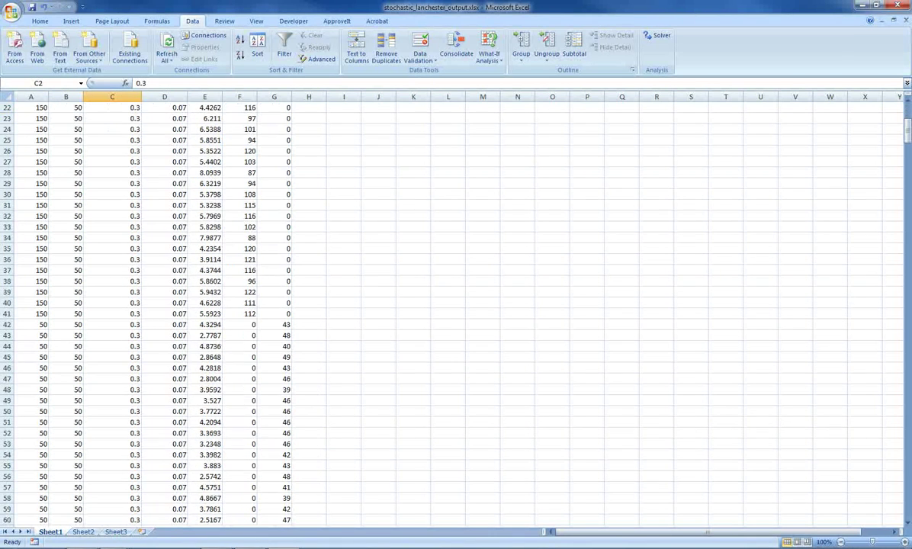
scroll(847, 133, "up", 12)
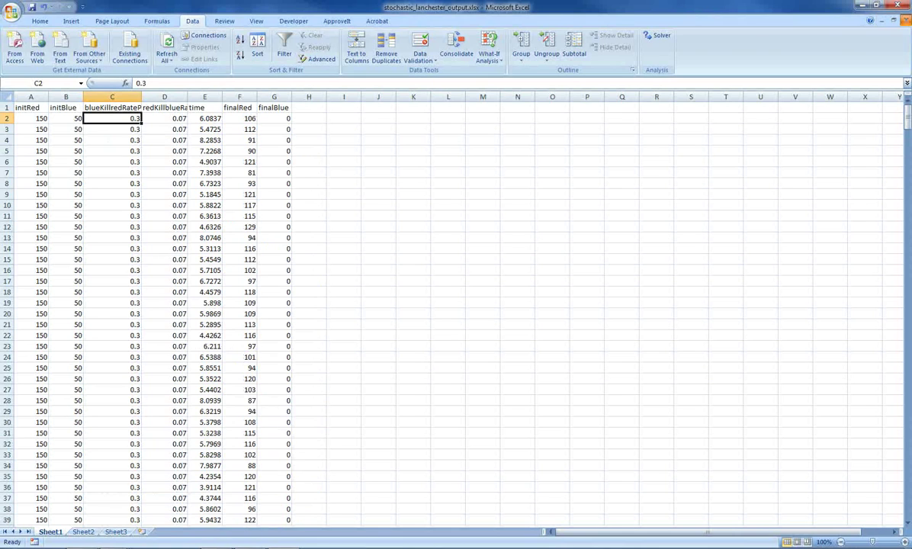
Close stochastic_lanchester_output.xlsx without saving and minimize the open windows to reach the desktop.
left_click(905, 20)
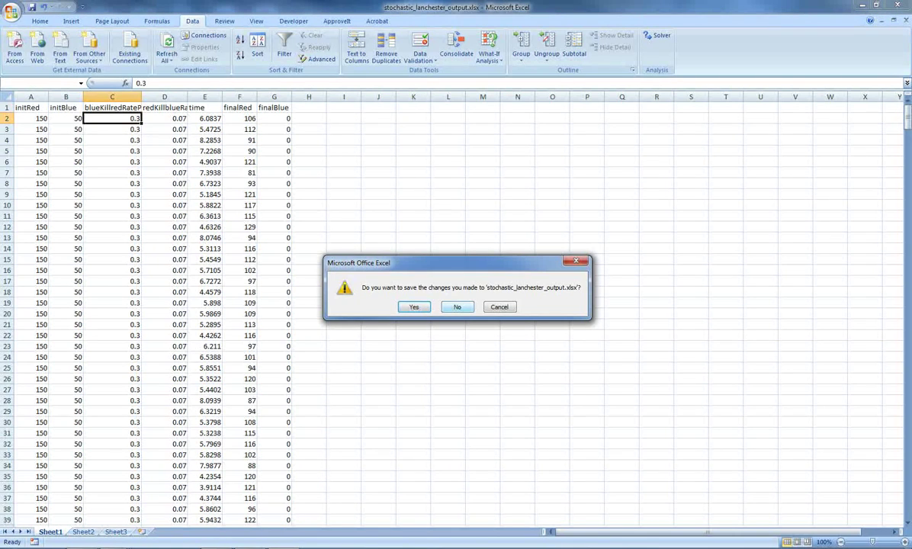
left_click(457, 306)
left_click(862, 5)
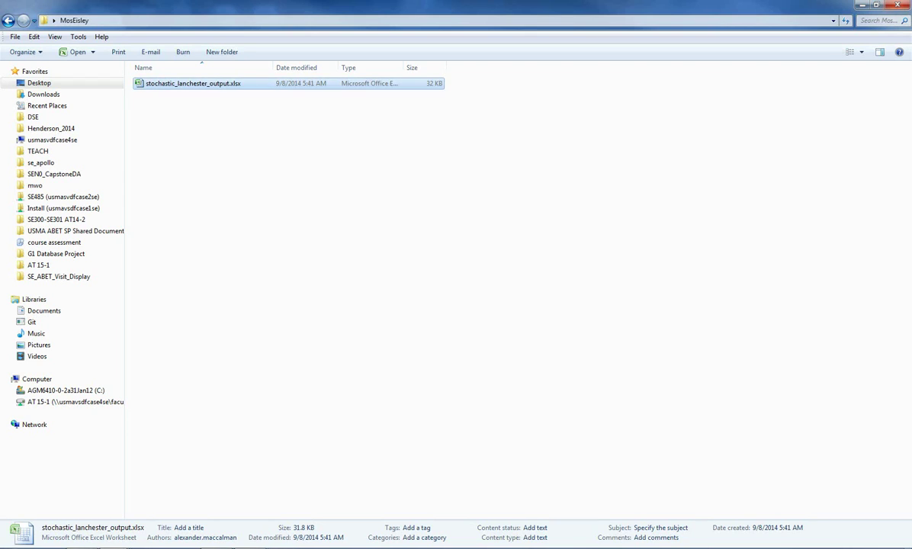
left_click(763, 183)
left_click(863, 5)
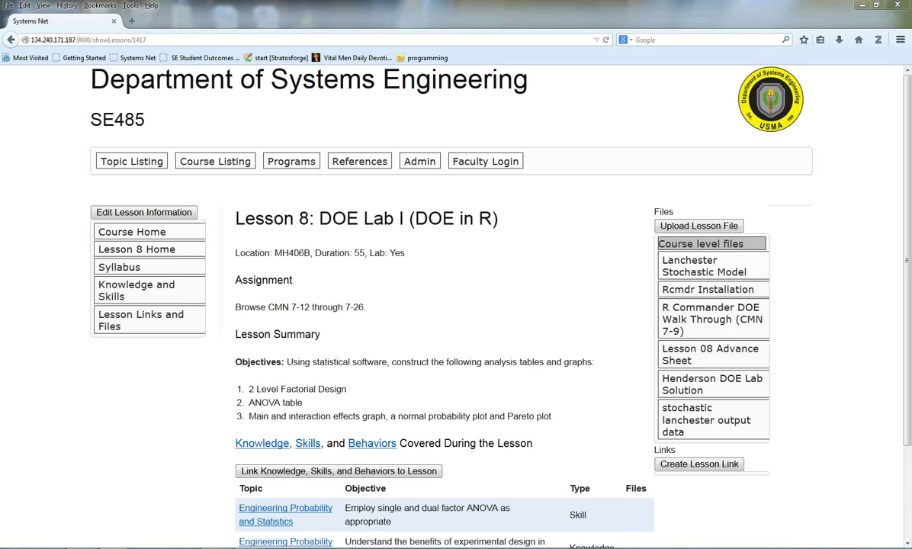
left_click(863, 6)
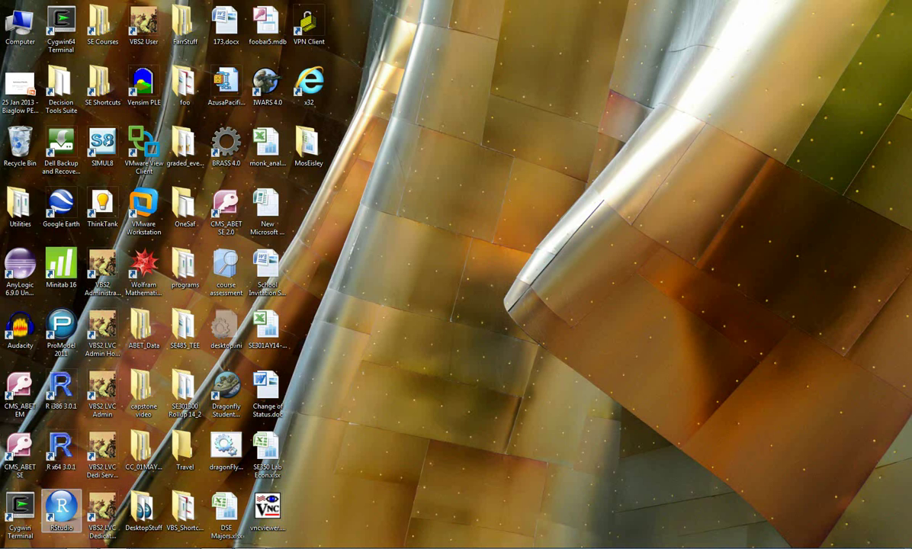
Launch RStudio, postponing its update, and load R Commander with library(Rcmdr).
double_click(61, 510)
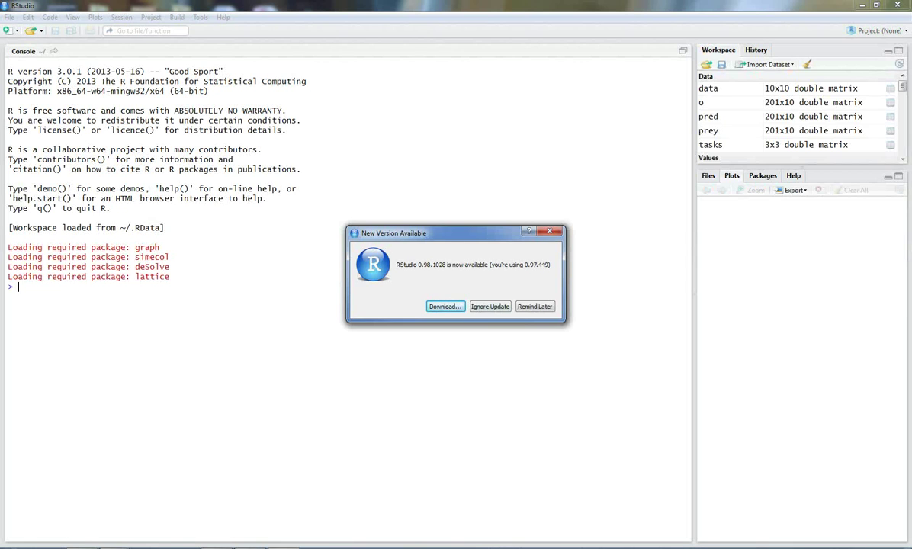
left_click(535, 305)
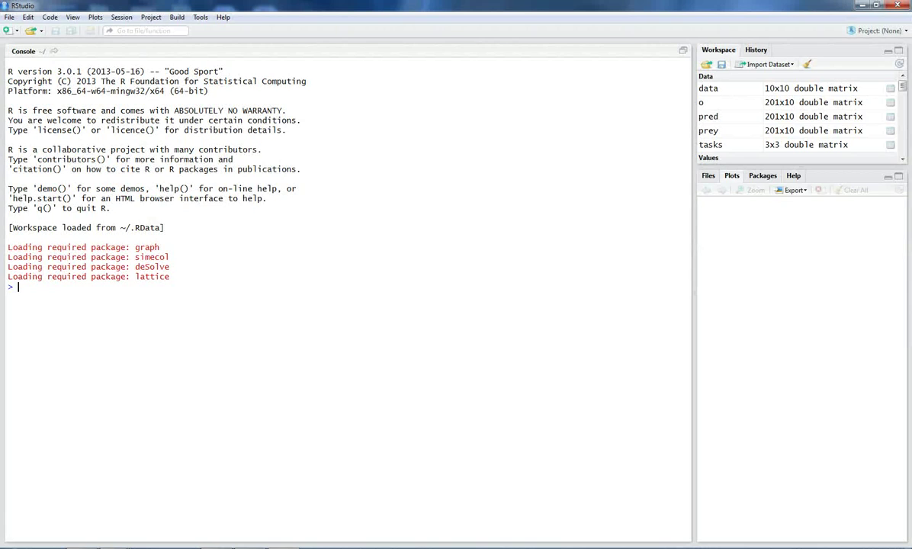
type("library(Rcmdr)")
key("Return")
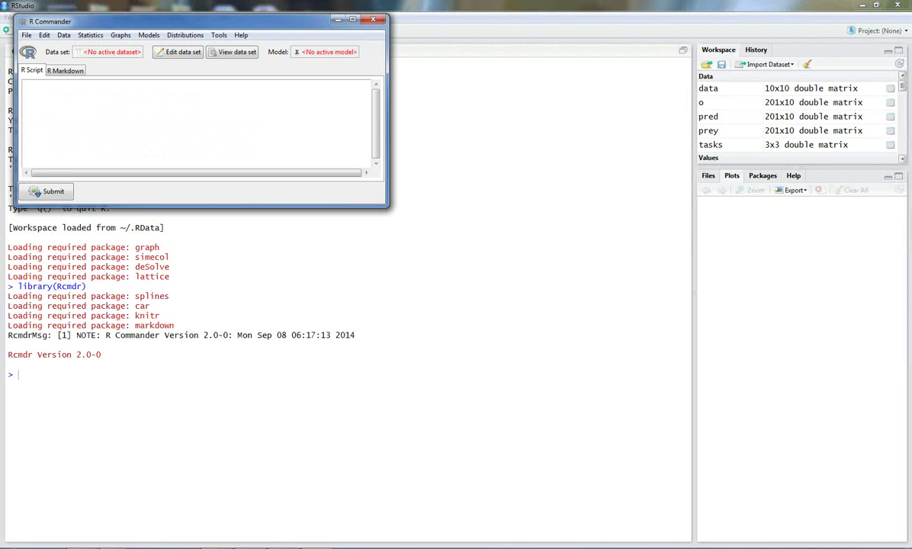
left_click_drag(191, 21, 334, 123)
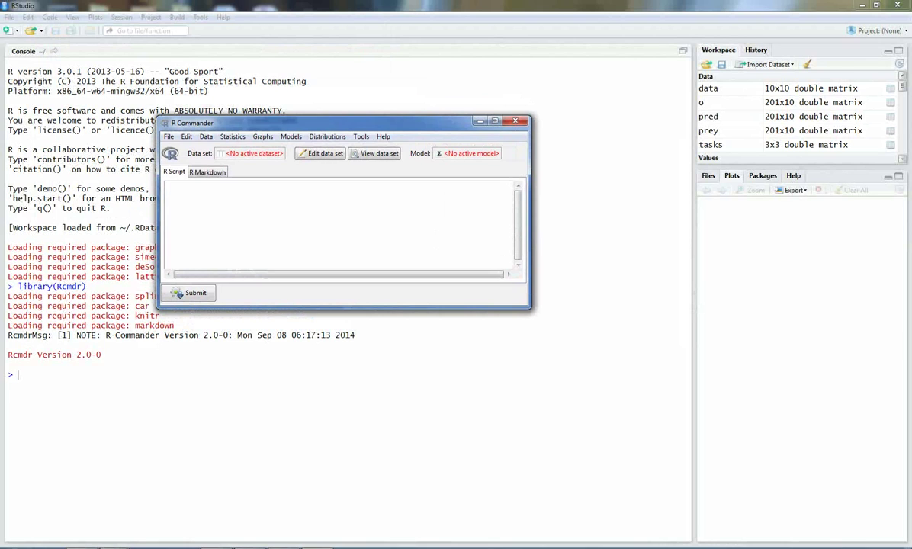
left_click_drag(334, 123, 320, 103)
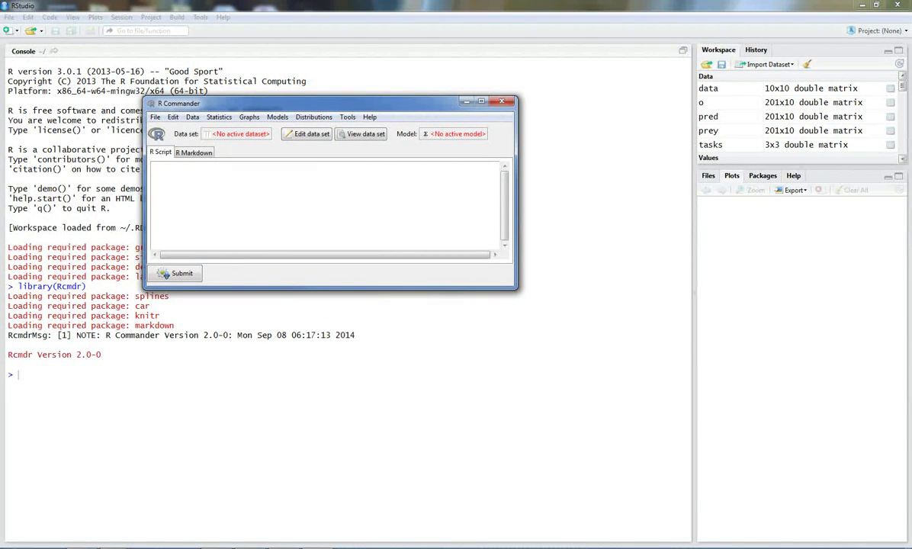
left_click_drag(321, 104, 318, 93)
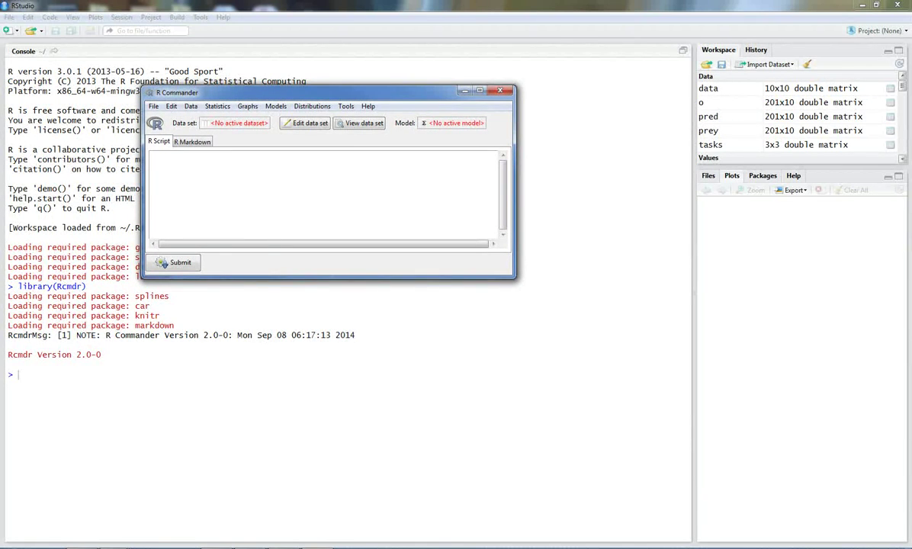
mouse_move(319, 93)
left_mouse_down()
mouse_move(307, 87)
mouse_move(324, 80)
left_mouse_up()
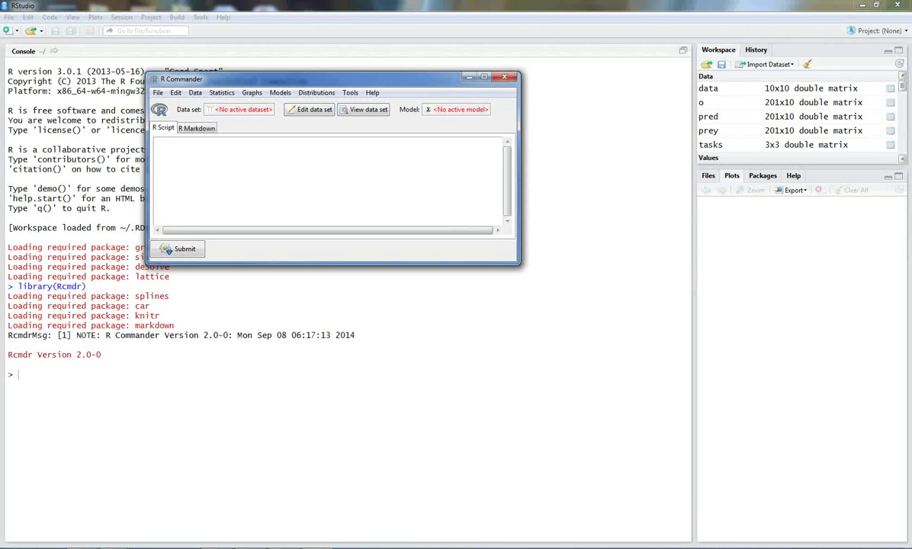
left_click_drag(324, 80, 301, 75)
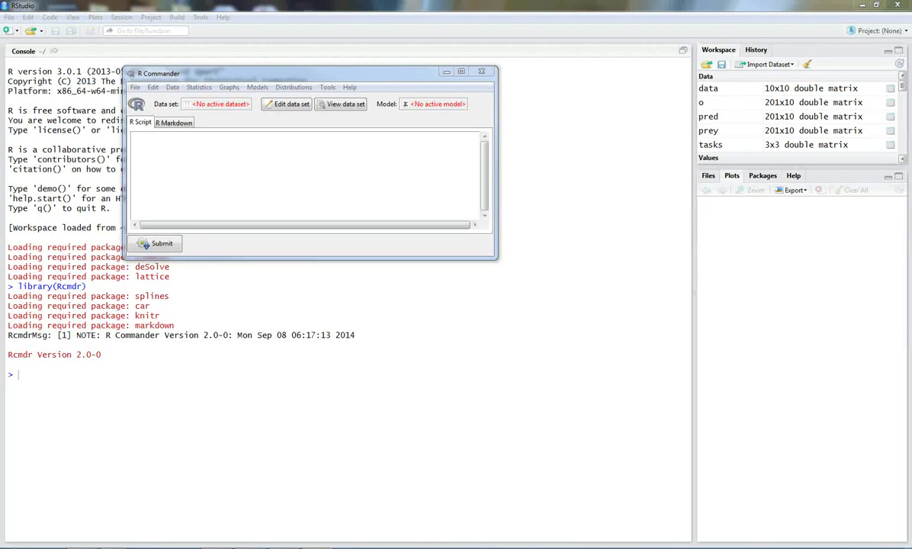
Load the RcmdrPlugin.DoE plug-in and restart R Commander to make it available.
left_click(327, 87)
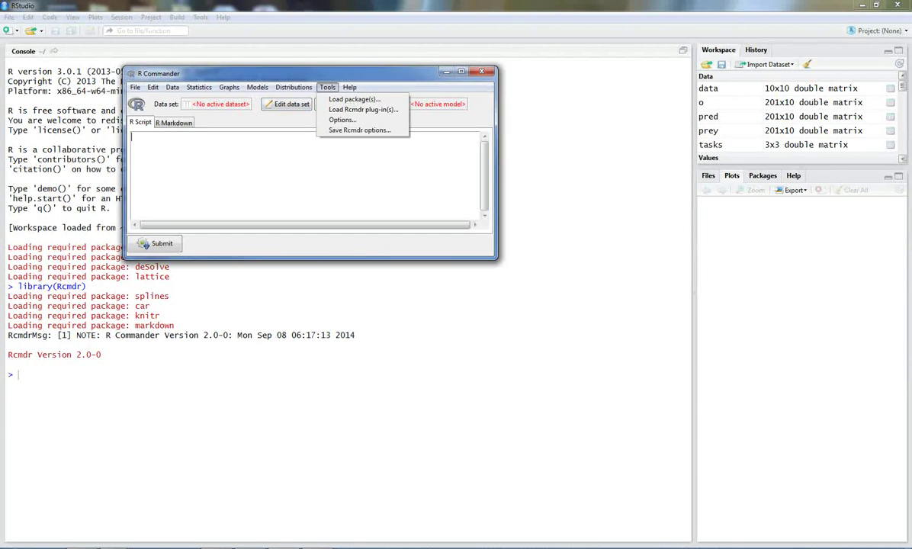
left_click(363, 109)
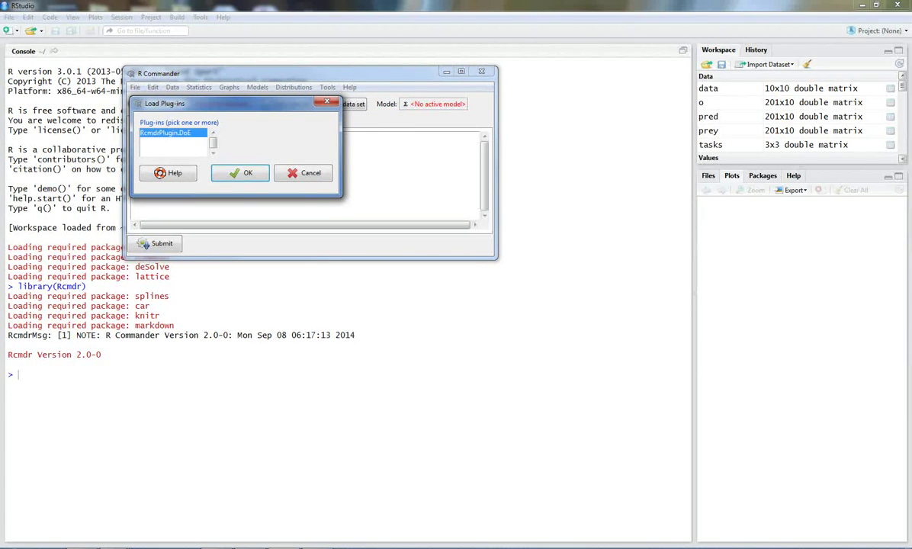
left_click(241, 173)
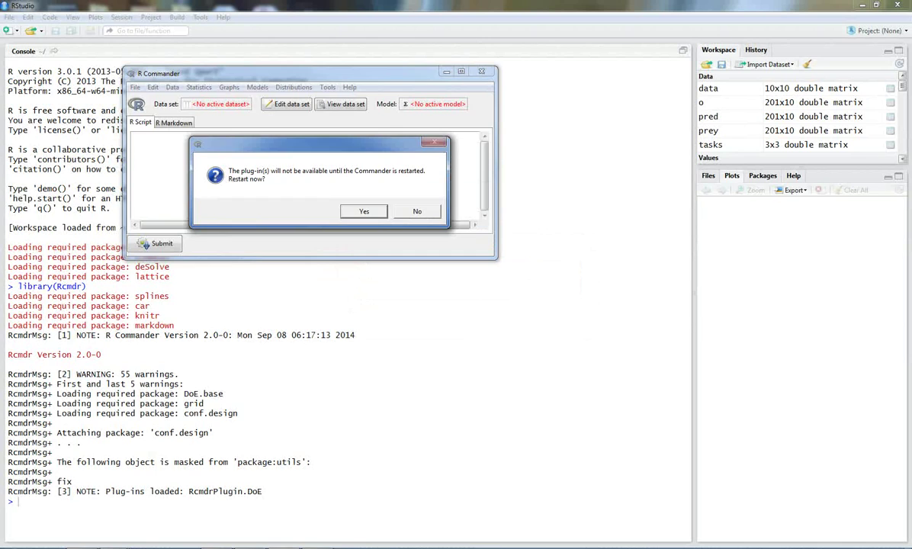
key("Return")
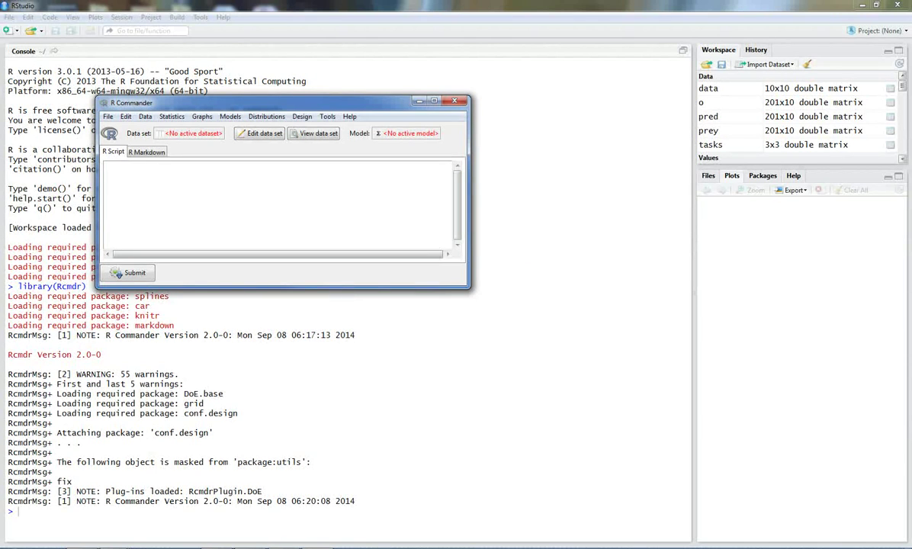
left_click_drag(263, 103, 293, 133)
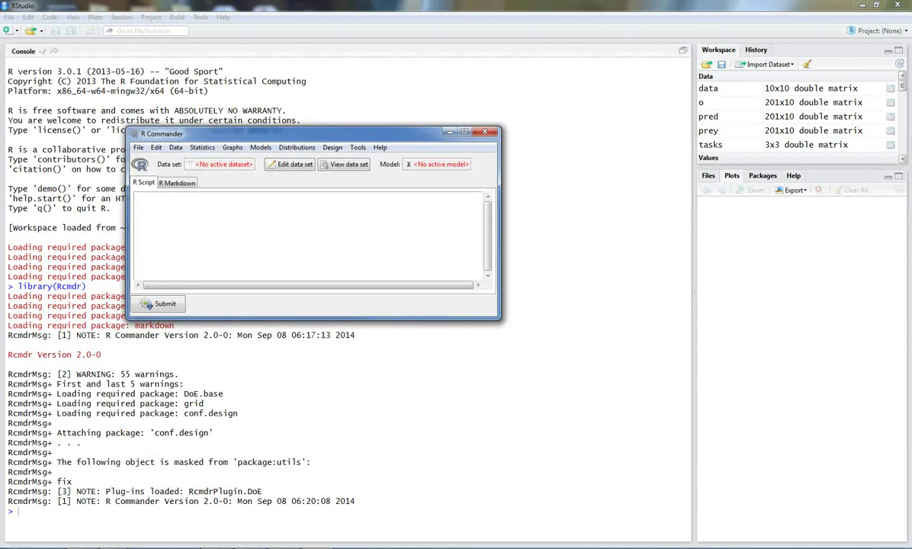
left_click_drag(332, 134, 338, 134)
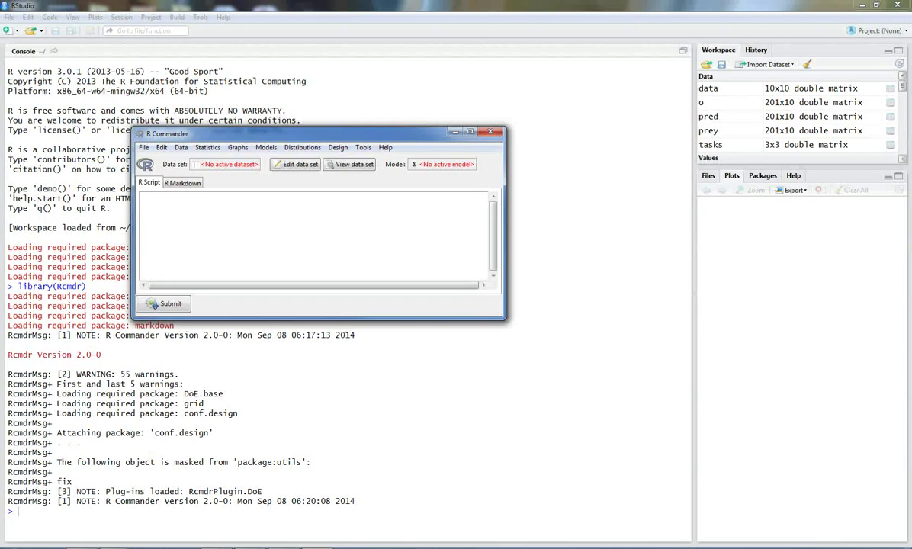
Start a general full factorial design with 4 factors and 40 replications, enabling the Repeat only option.
left_click(338, 147)
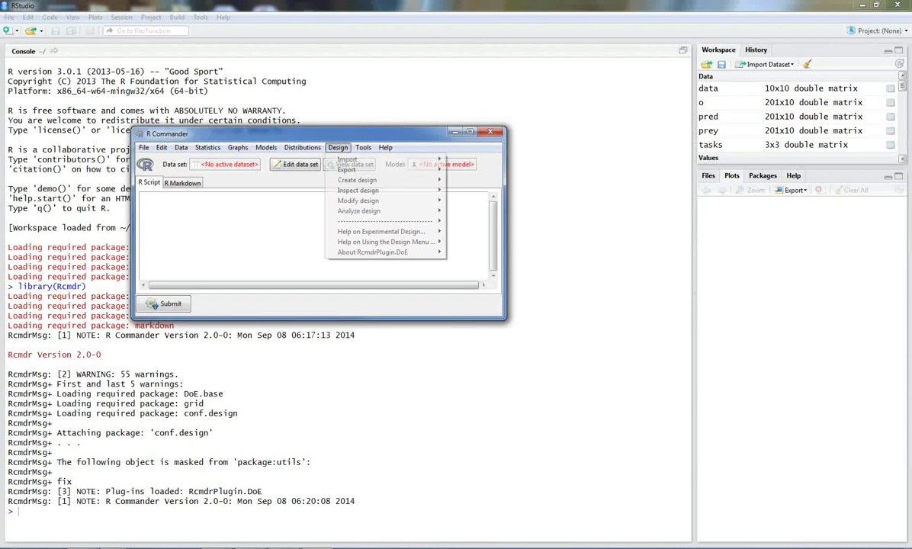
mouse_move(381, 180)
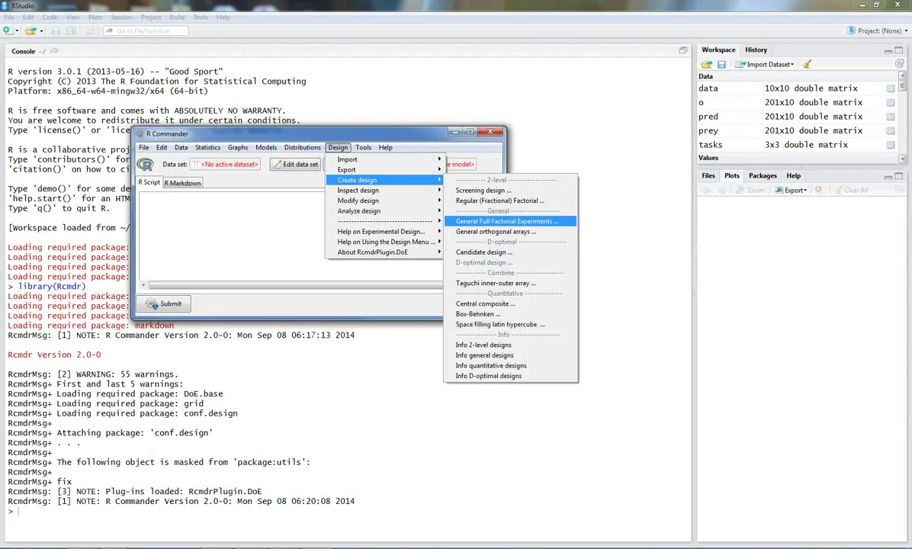
left_click(506, 221)
left_click_drag(305, 157, 383, 95)
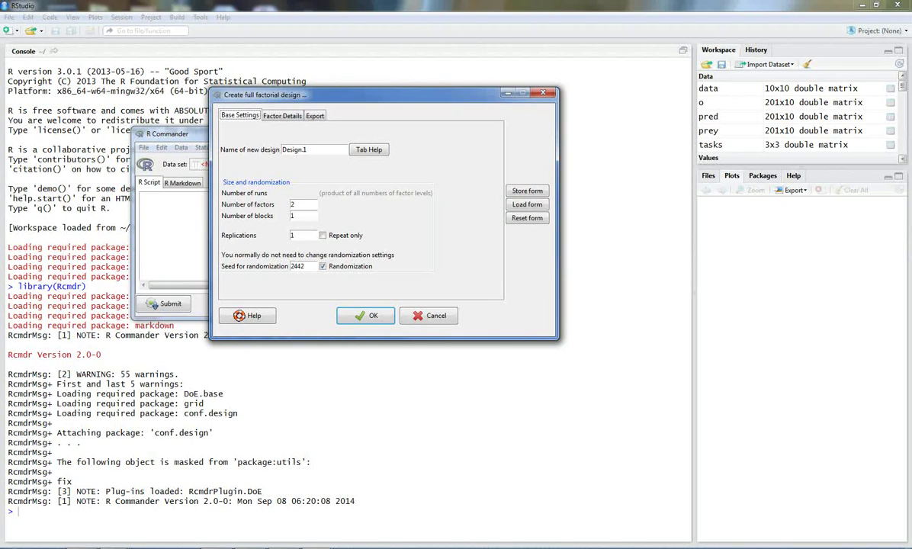
double_click(294, 204)
type("4")
key("BackSpace")
type("40")
left_click(322, 235)
Define factor A as initRed with 2 levels, 50 and 150.
left_click(282, 115)
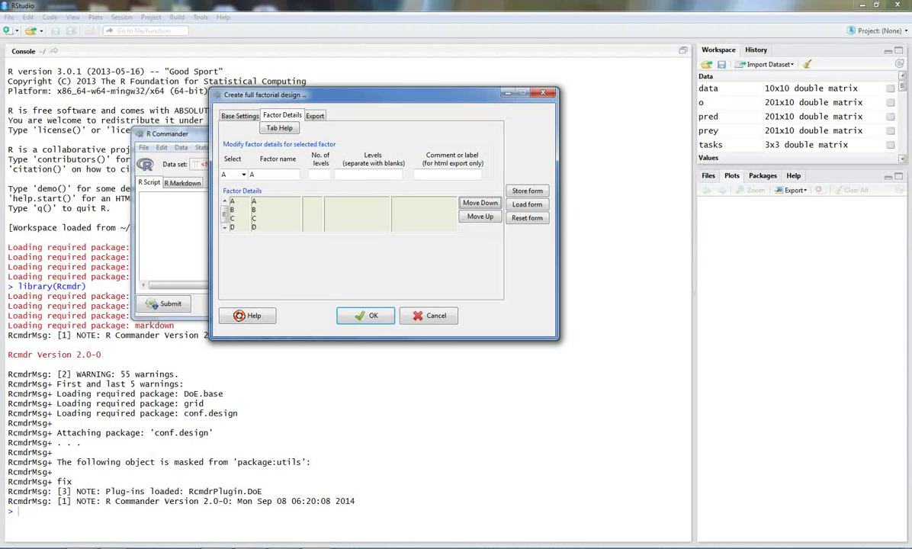
left_click(254, 174)
key("BackSpace")
type("initRed")
key("Tab")
type("2")
key("Tab")
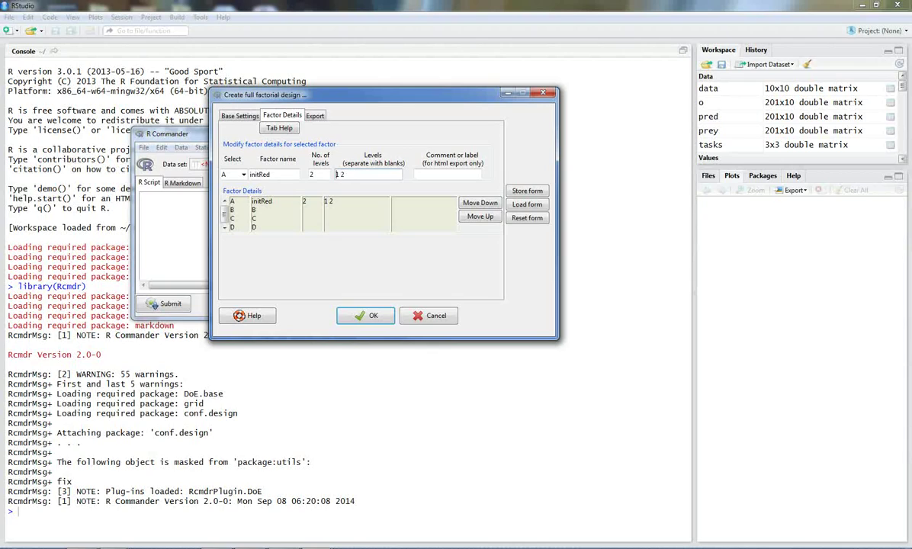
key("Delete")
key("Delete")
key("Delete")
type("50 150")
left_click(415, 174)
left_click(354, 175)
Define factor B as initBlue with 2 levels, 20 and 50.
left_click(263, 210)
left_click(264, 174)
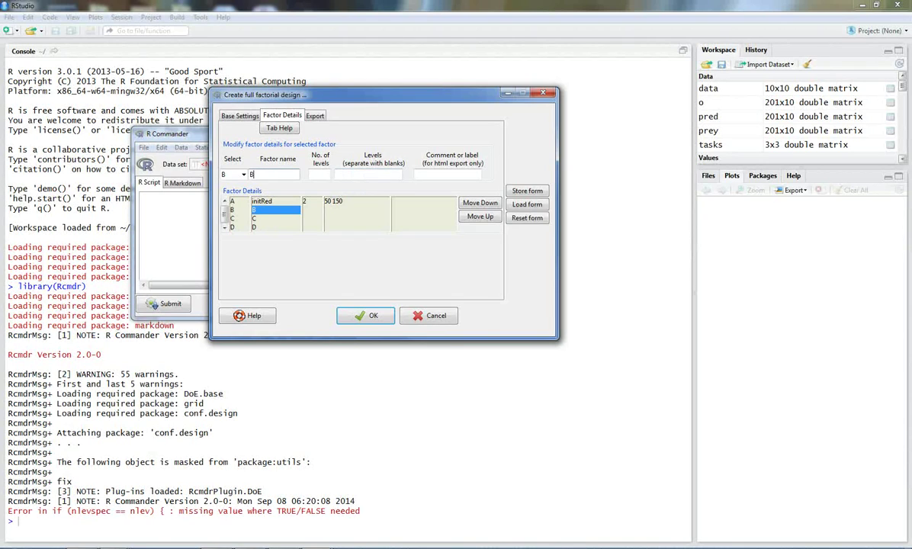
key("BackSpace")
type("initBlue")
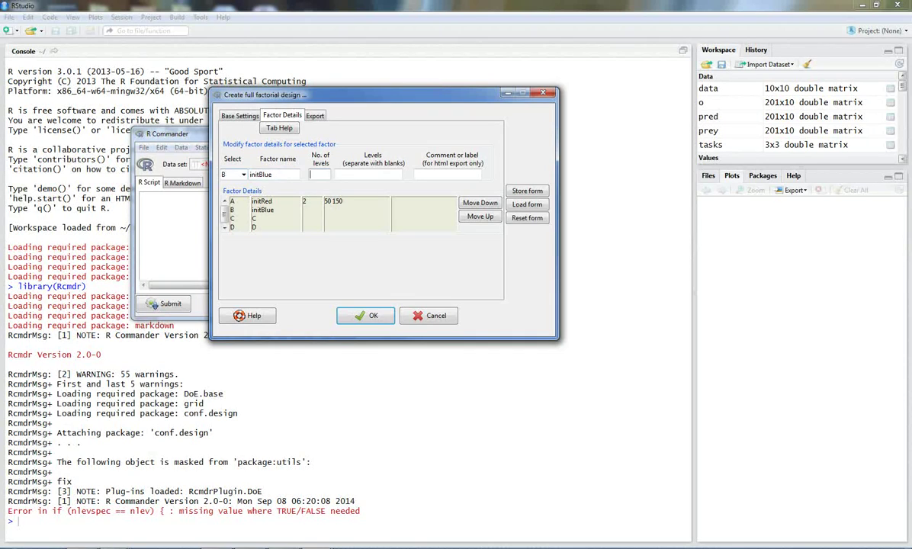
key("Tab")
type("2")
key("Tab")
key("Delete")
type("20 50")
key("Delete")
key("Tab")
Define factor C as blueKillRate with 2 levels, 0.1 and 0.3.
left_click(234, 218)
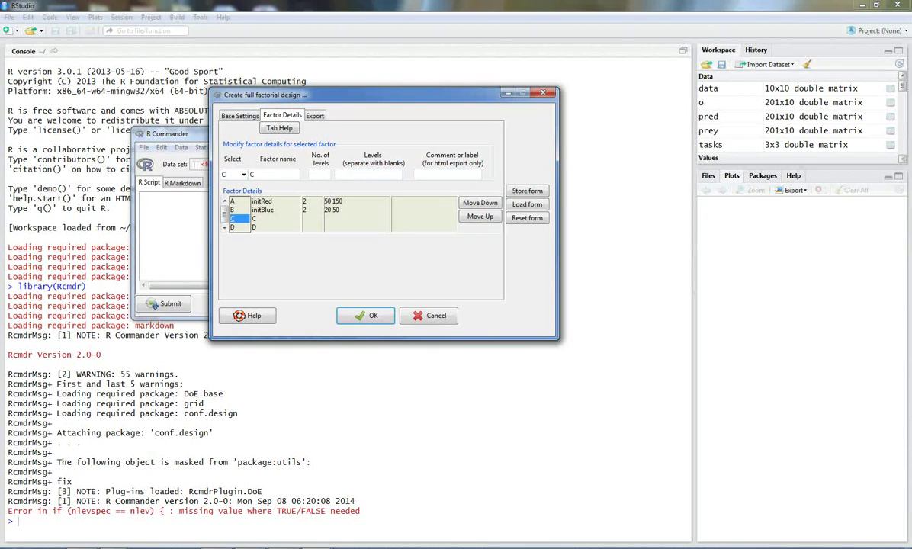
left_click(261, 174)
key("BackSpace")
type("blueKillRate")
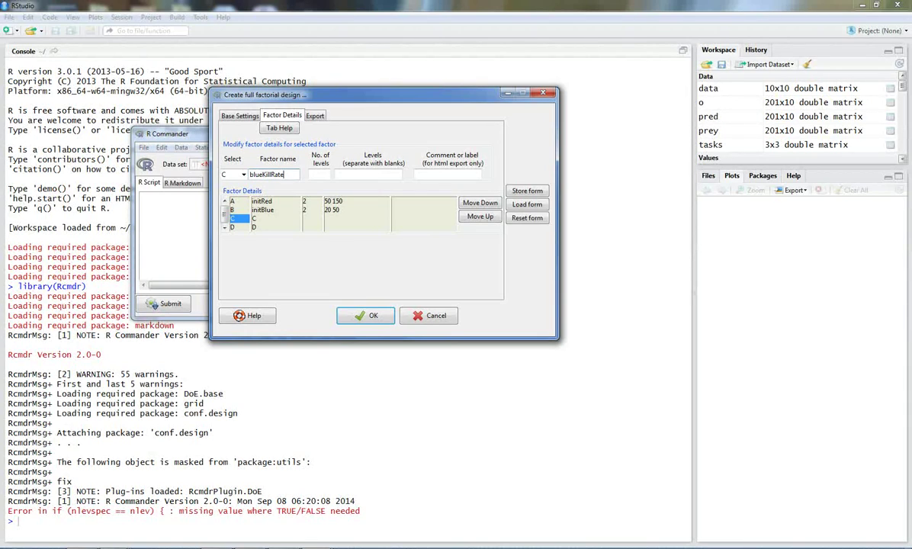
key("Tab")
type("2")
key("Tab")
type("1 20.01")
key("BackSpace")
key("BackSpace")
type("1 0")
key("Tab")
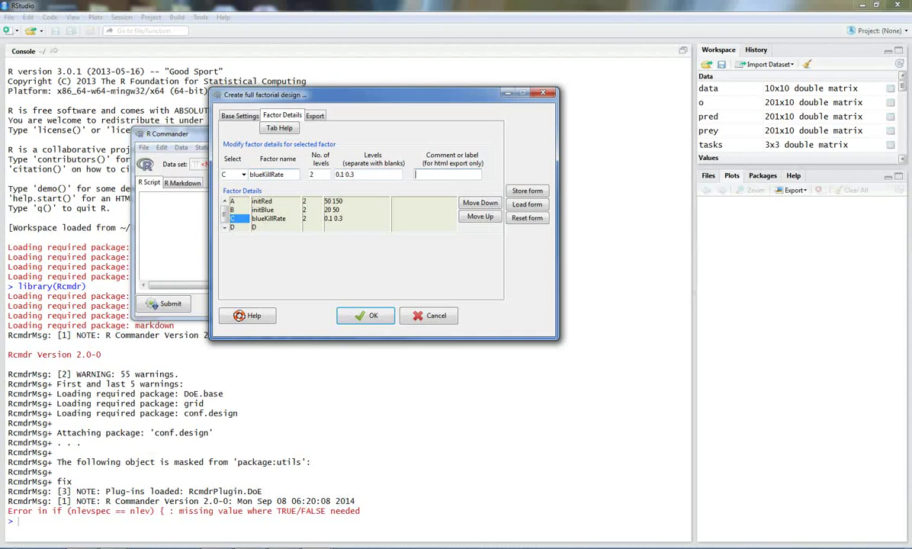
Name factor D redKillRate and give it 2 levels.
left_click(234, 228)
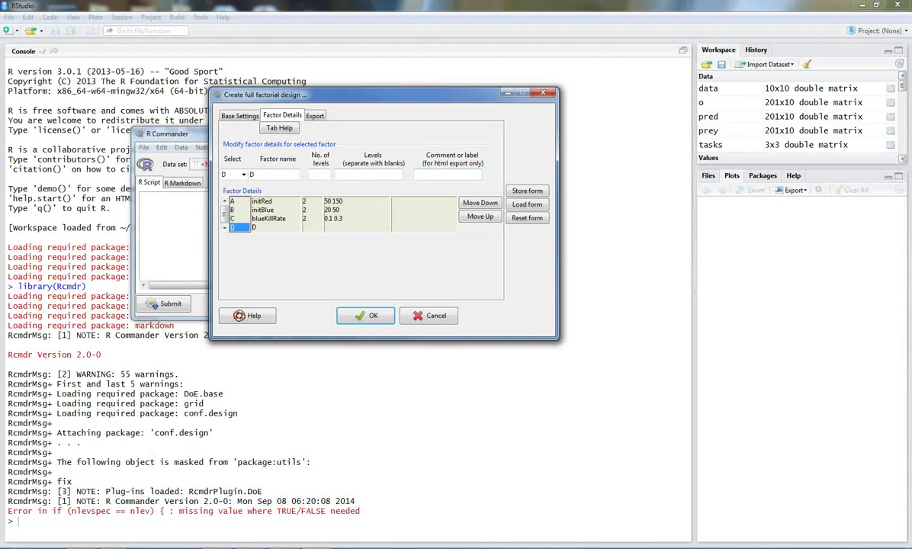
double_click(253, 174)
type("redKillRate")
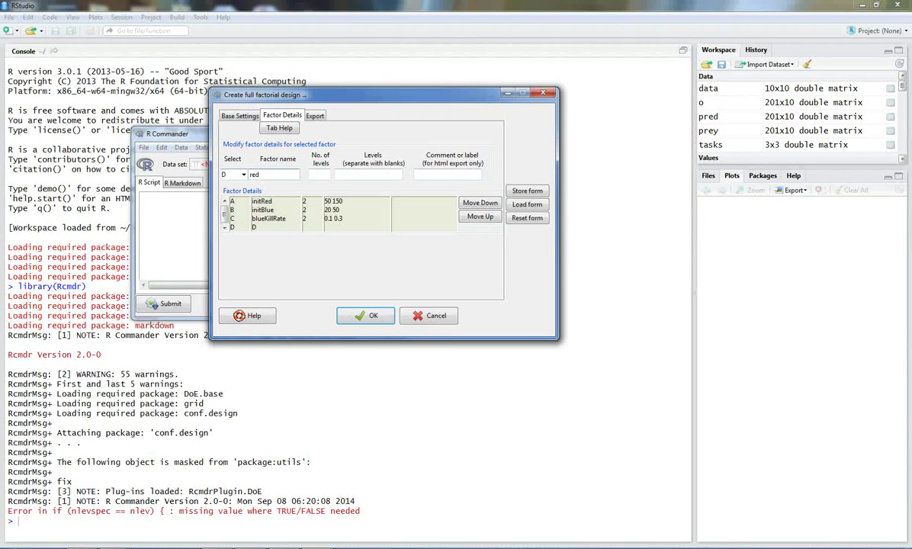
key("Tab")
type("2")
key("Tab")
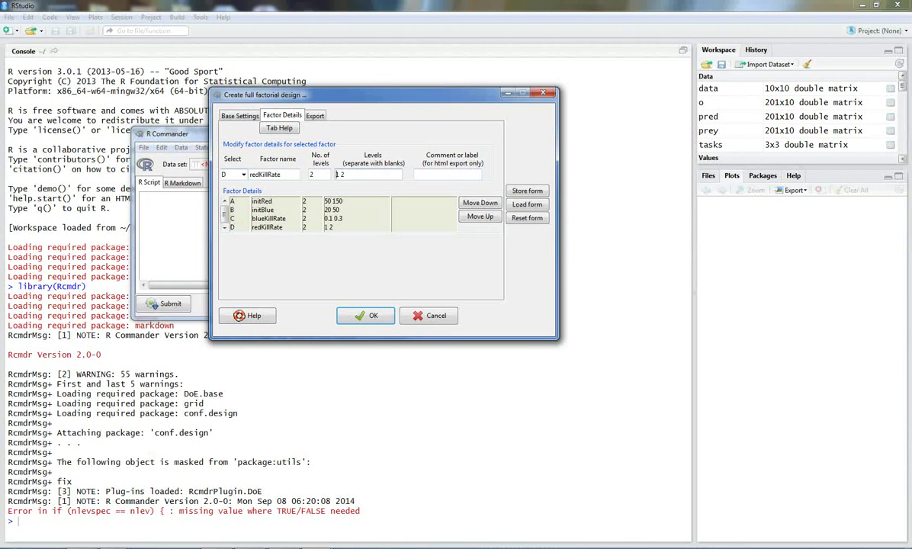
Set the level values of redKillRate to 0.01 and 0.07.
key("BackSpace")
key("BackSpace")
key("BackSpace")
type("0.001")
key("Return")
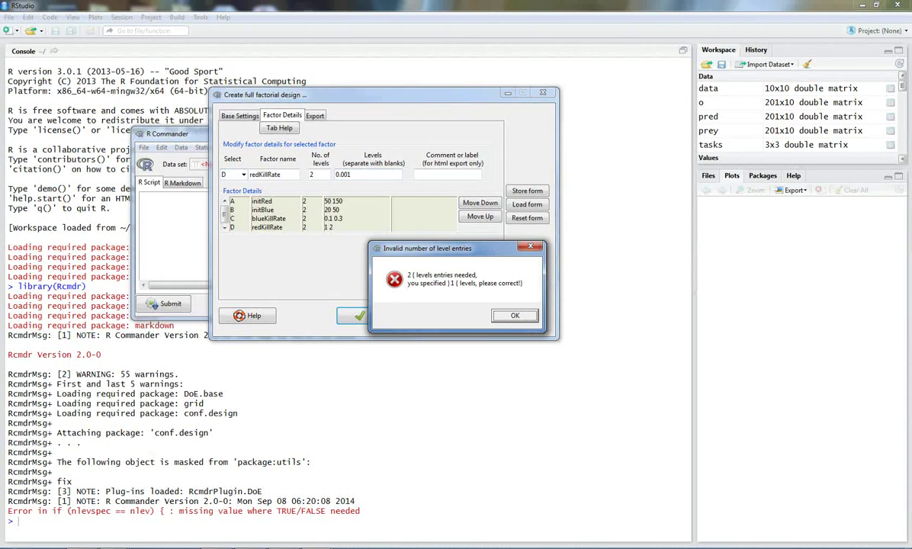
key("Return")
left_click(351, 175)
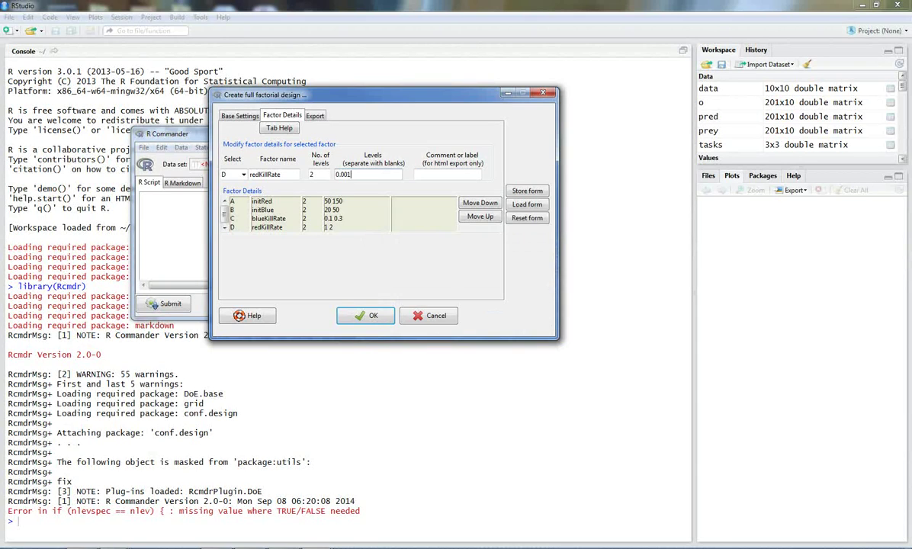
key("BackSpace")
key("BackSpace")
type("1 0.07")
key("Tab")
Create the full factorial design from the defined factors, overwriting the existing Design.1 object.
left_click(365, 315)
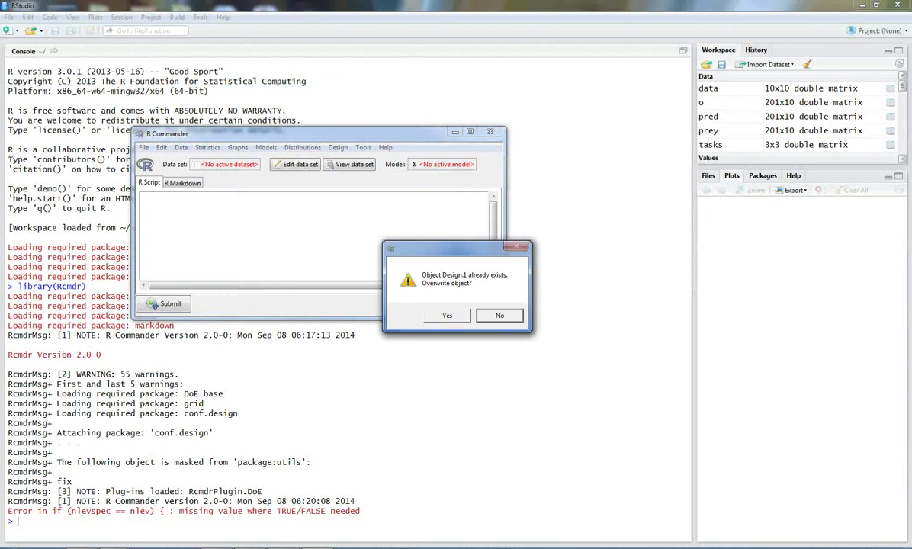
left_click_drag(456, 248, 401, 215)
left_click(392, 283)
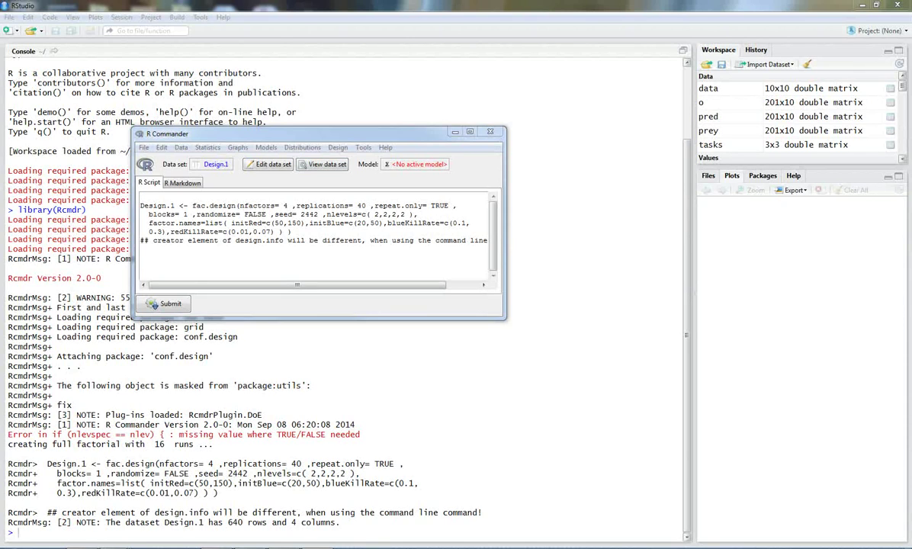
Export the Design.1 experiment as csv and rda files to the MosEisley folder.
left_click(338, 147)
mouse_move(396, 170)
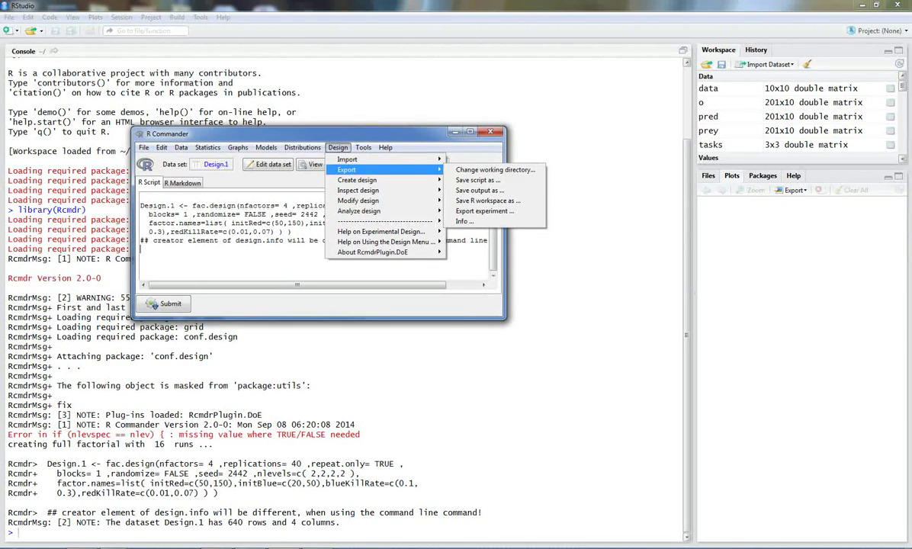
left_click(484, 211)
left_click_drag(335, 107, 437, 130)
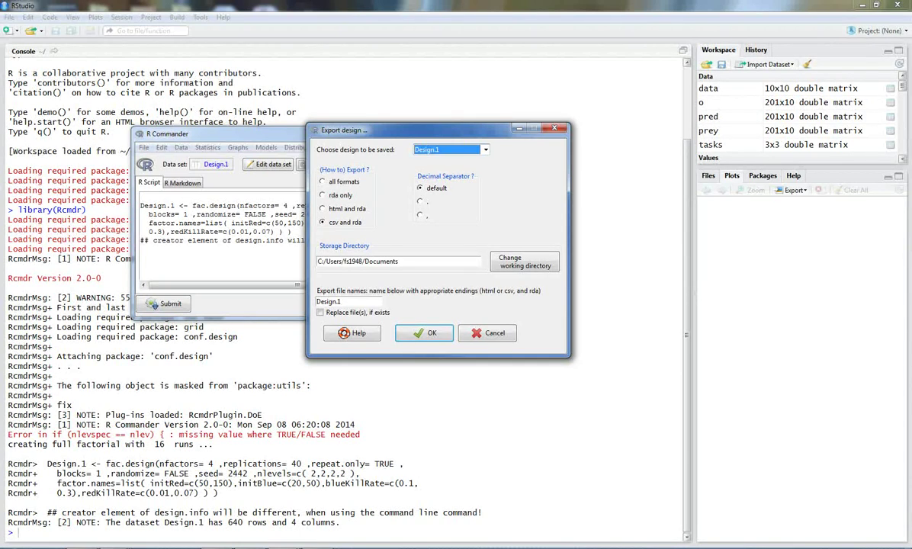
left_click(524, 261)
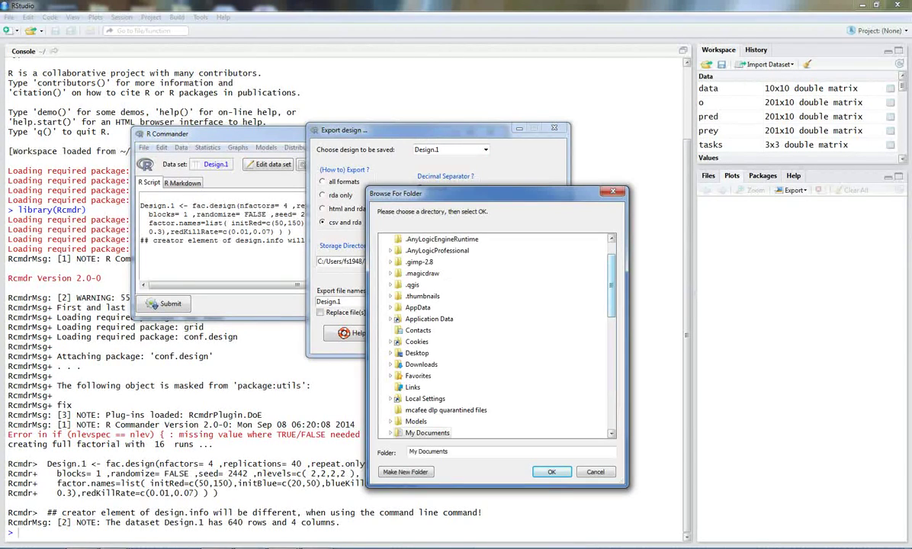
left_click_drag(610, 284, 611, 281)
left_click(421, 375)
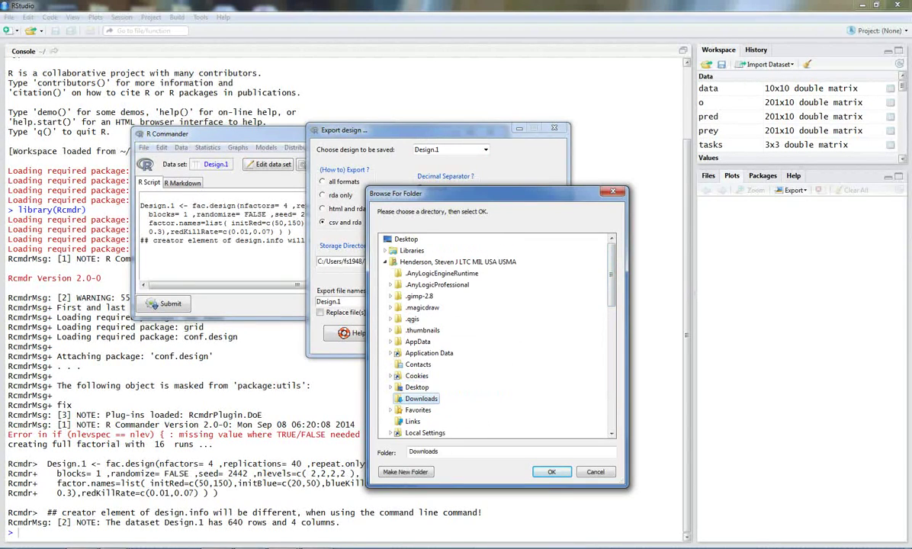
left_click(417, 387)
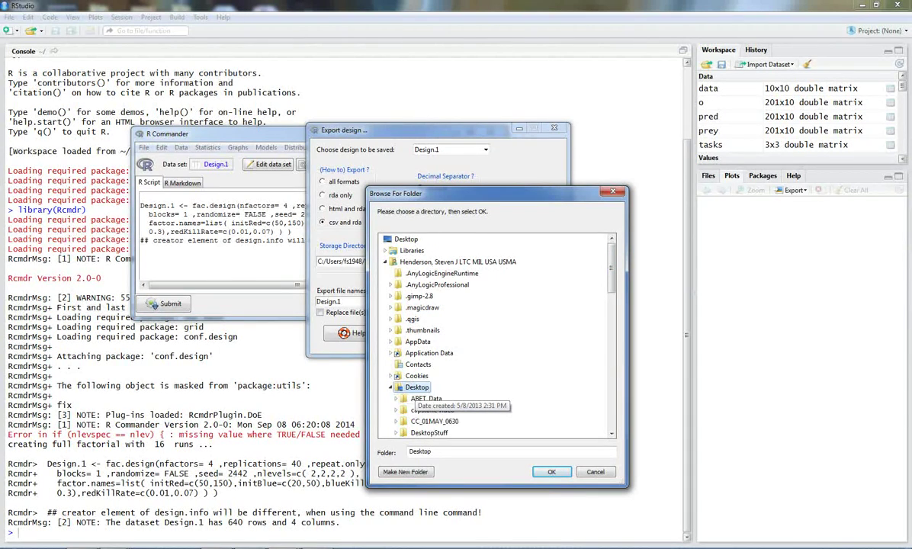
left_click(390, 387)
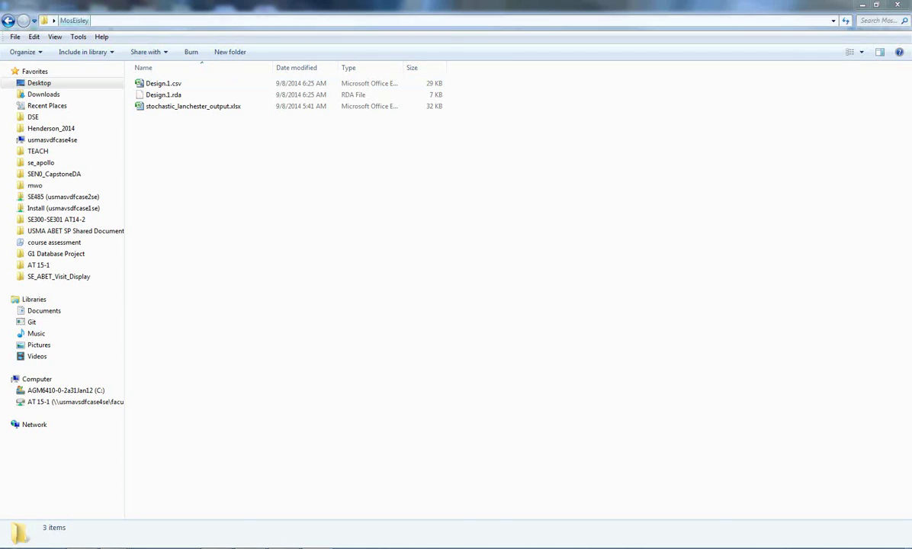
Open the exported Design.1.csv from the MosEisley folder in Excel.
left_click(74, 20)
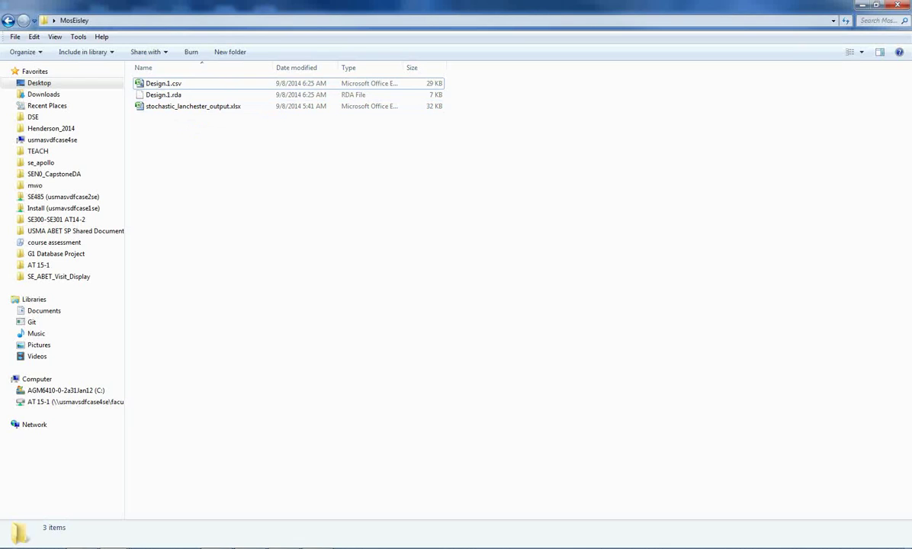
left_click(168, 84)
right_click(169, 85)
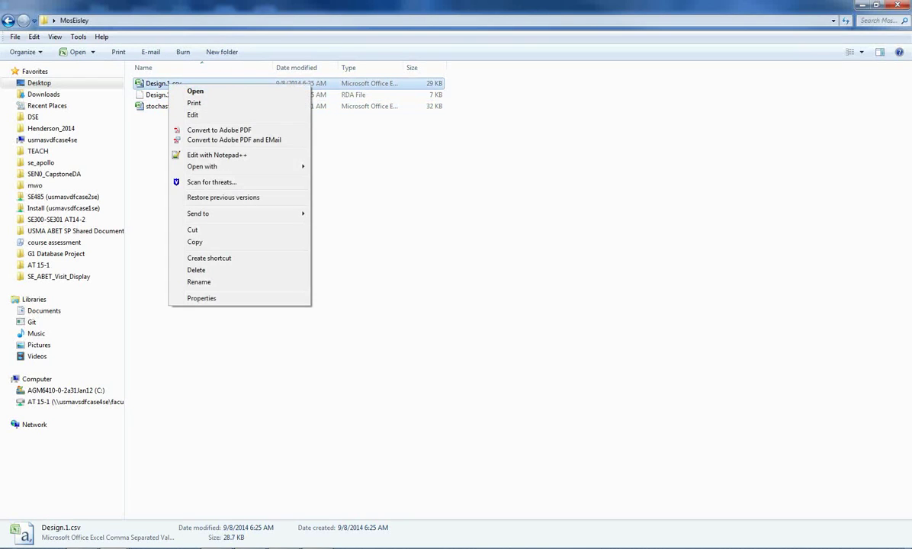
key("Escape")
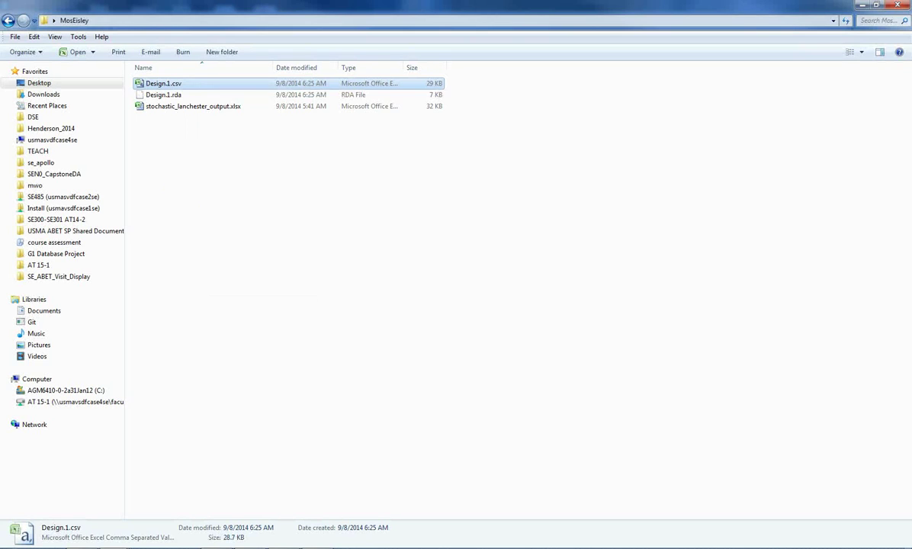
key("Return")
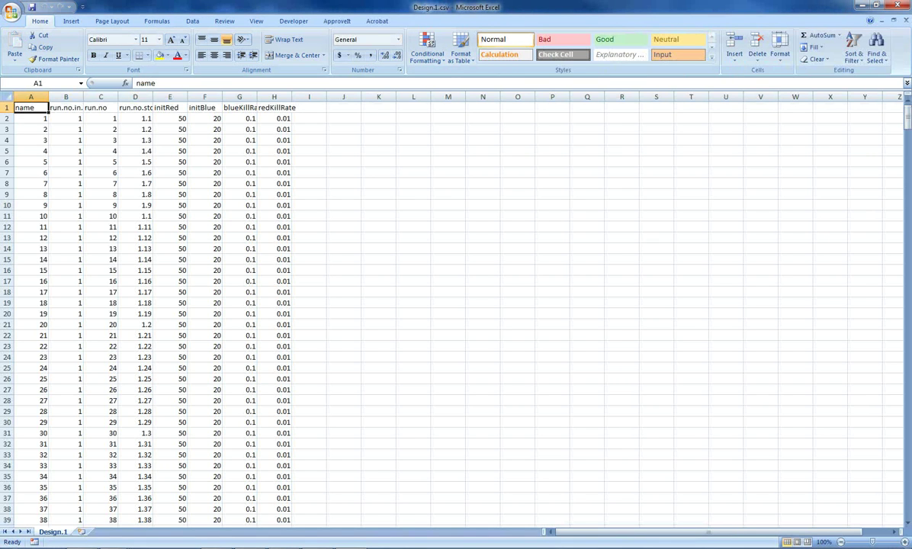
Examine the header cells of the initRed, initBlue, blueKillRate and redKillRate columns in the exported design.
left_click_drag(379, 162, 344, 162)
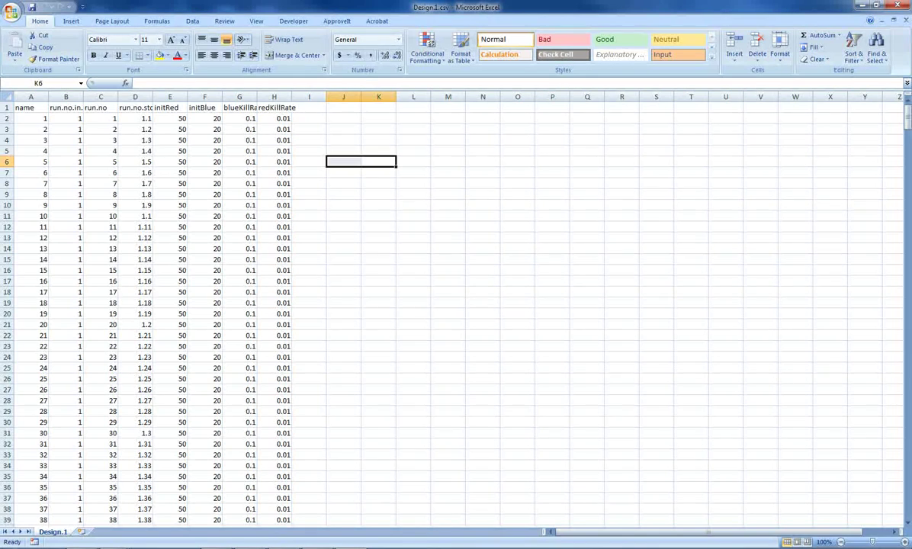
left_click(169, 107)
left_click(204, 107)
left_click(238, 108)
left_click(273, 107)
key("Left")
key("Left")
key("Left")
key("Left")
key("Left")
key("Left")
key("Left")
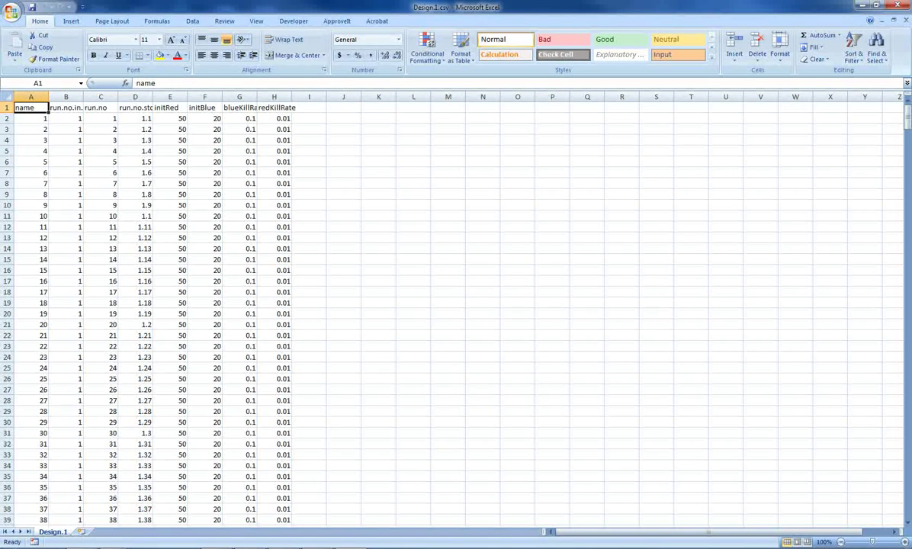
Examine the run-number columns A to D down the rows and the empty columns I to K beside the factors.
key("ctrl+space")
key("shift+Right")
key("shift+Right")
key("shift+Right")
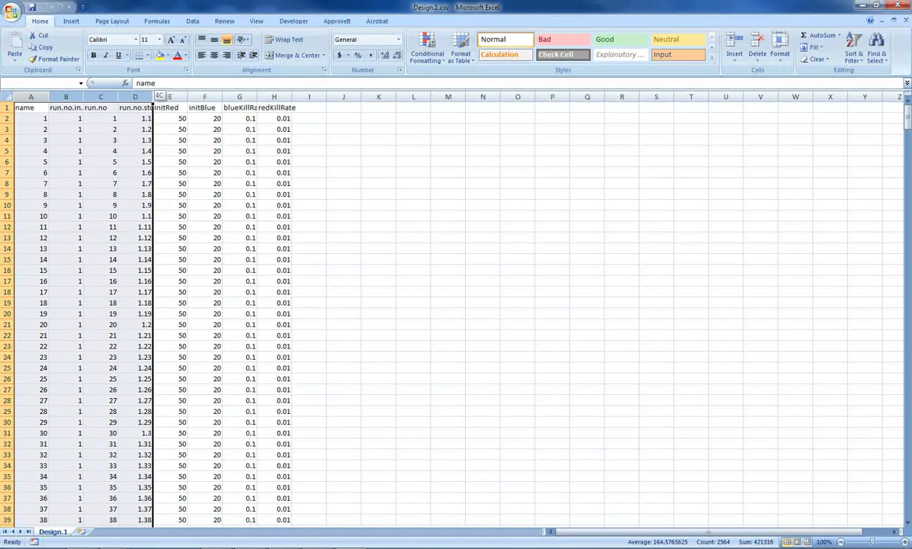
scroll(456, 313, "down", 1)
scroll(456, 313, "down", 20)
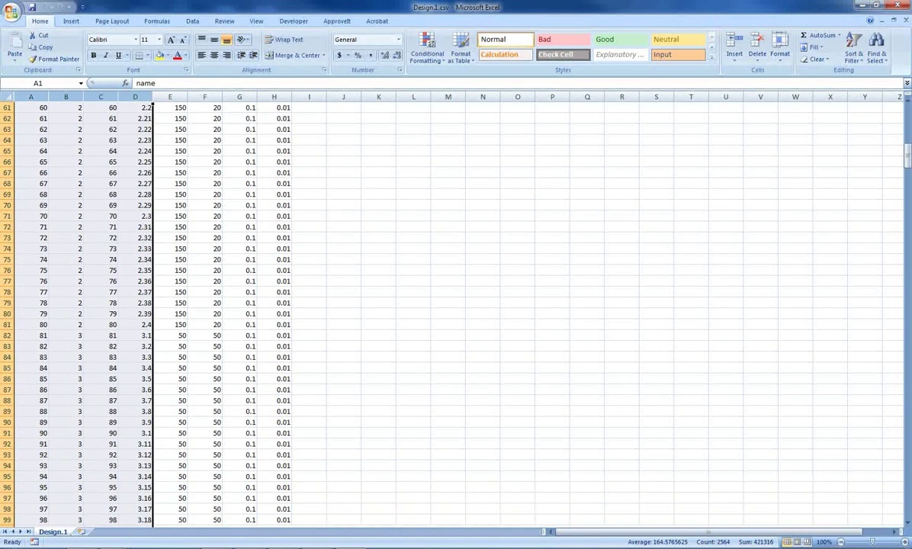
scroll(456, 313, "up", 20)
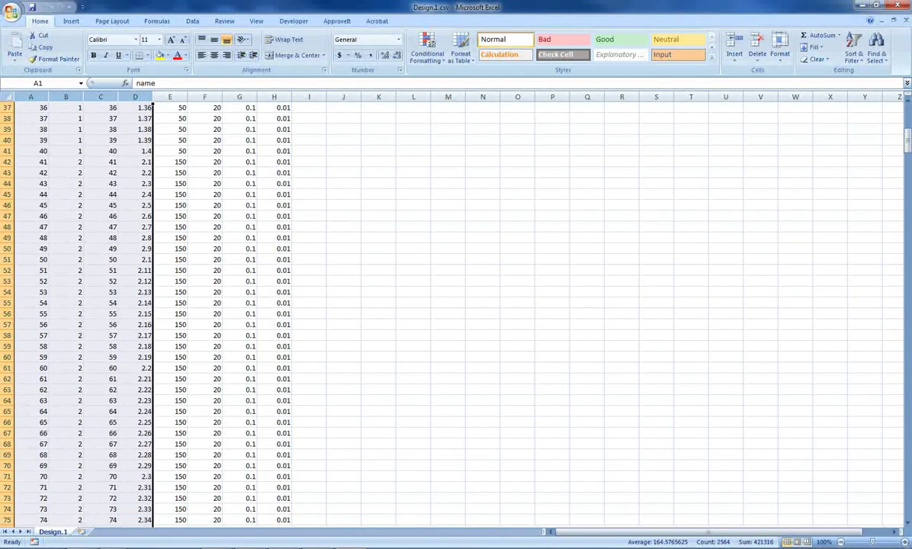
scroll(456, 313, "down", 20)
scroll(456, 313, "up", 20)
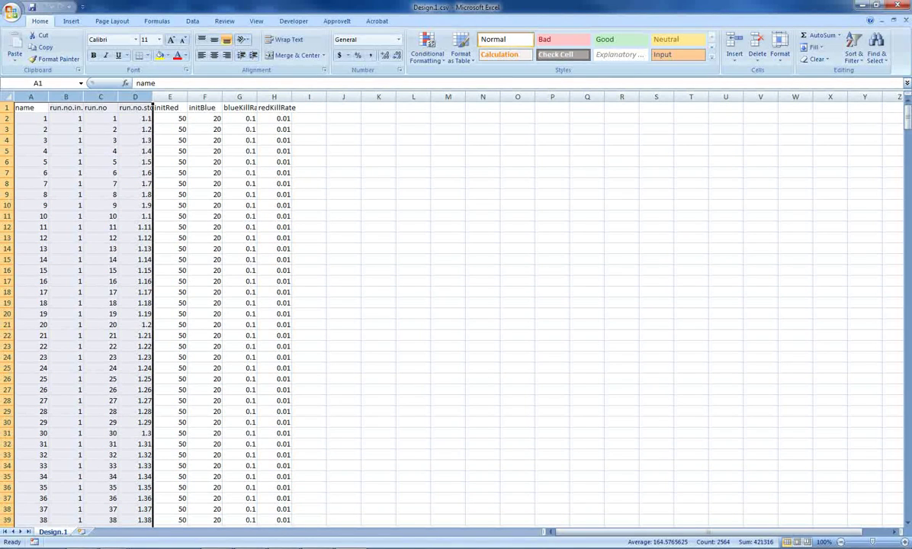
left_click(135, 172)
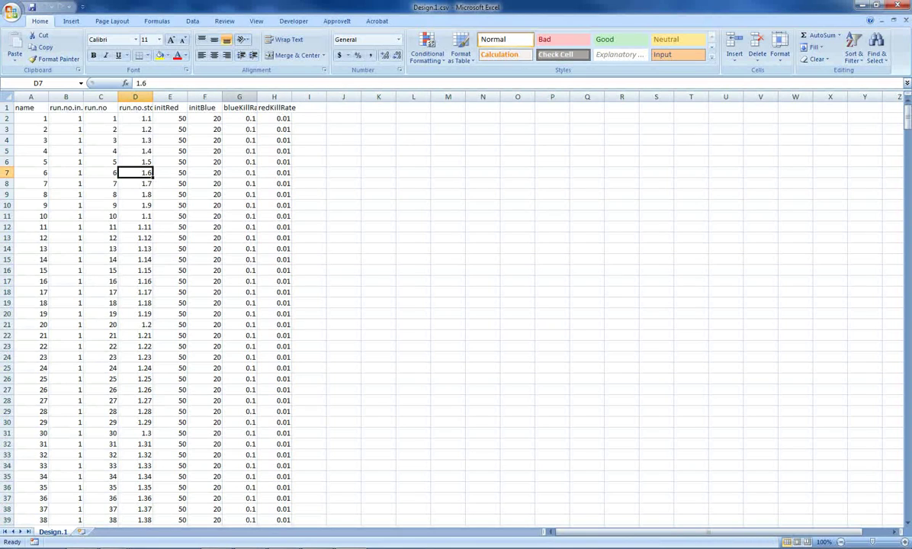
left_click_drag(309, 96, 393, 96)
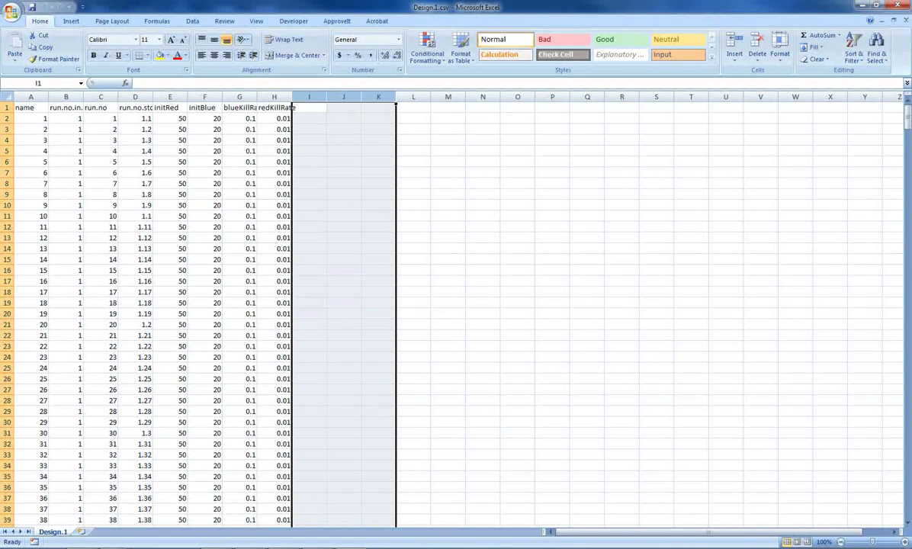
scroll(622, 100, "down", 12)
scroll(825, 107, "up", 12)
left_click(309, 249)
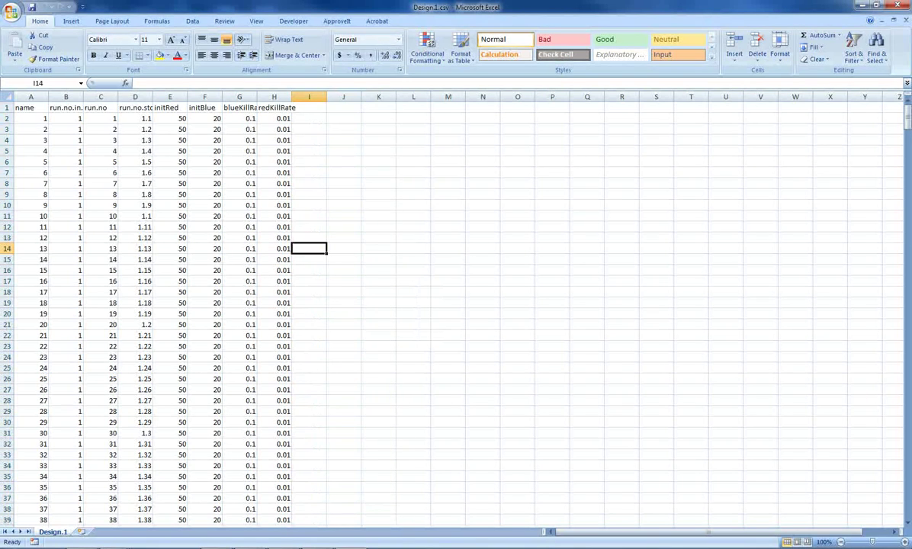
left_click_drag(31, 96, 378, 96)
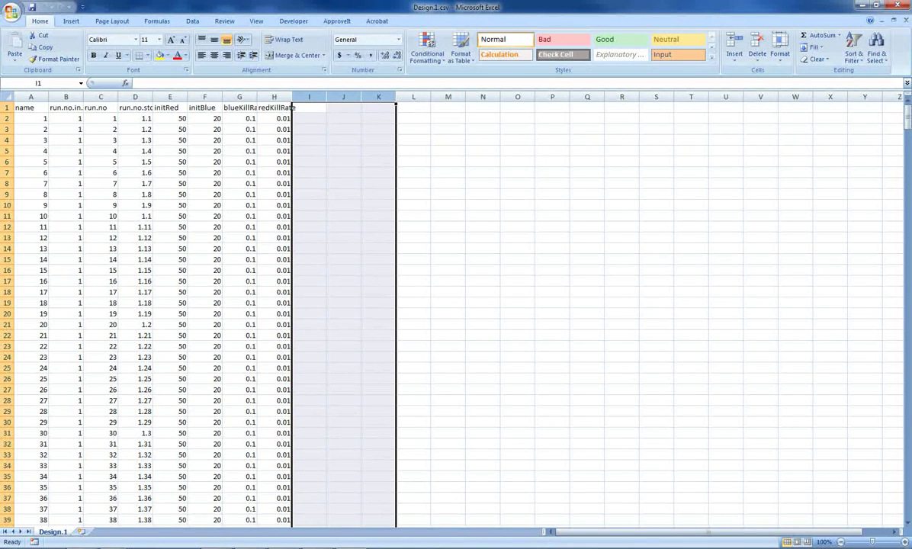
left_click(378, 249)
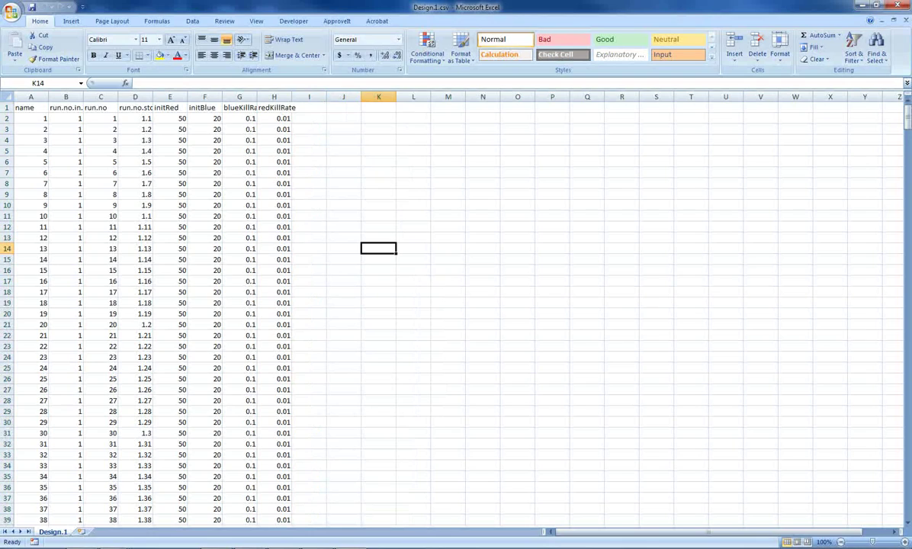
Open stochastic_lanchester_output.xlsx from the MosEisley folder.
key("alt+Tab")
left_click(260, 175)
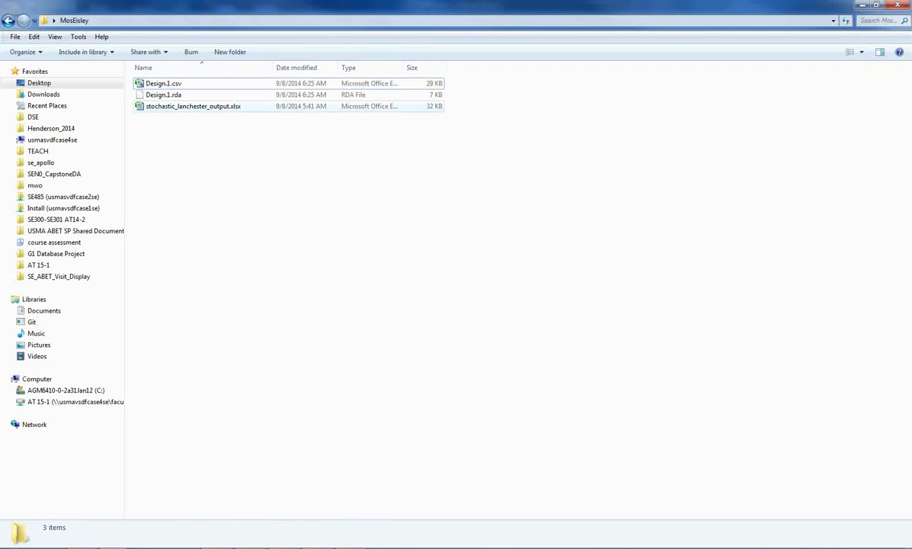
left_click(194, 107)
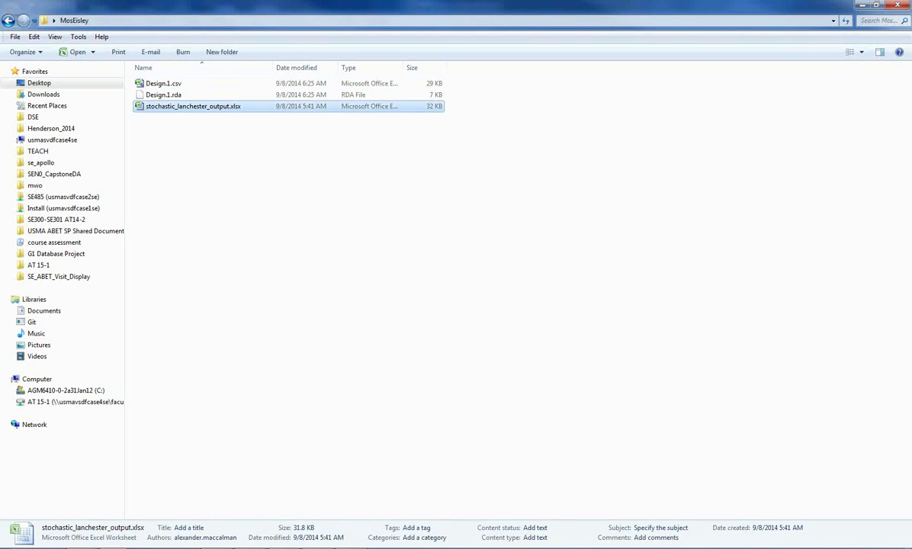
key("Return")
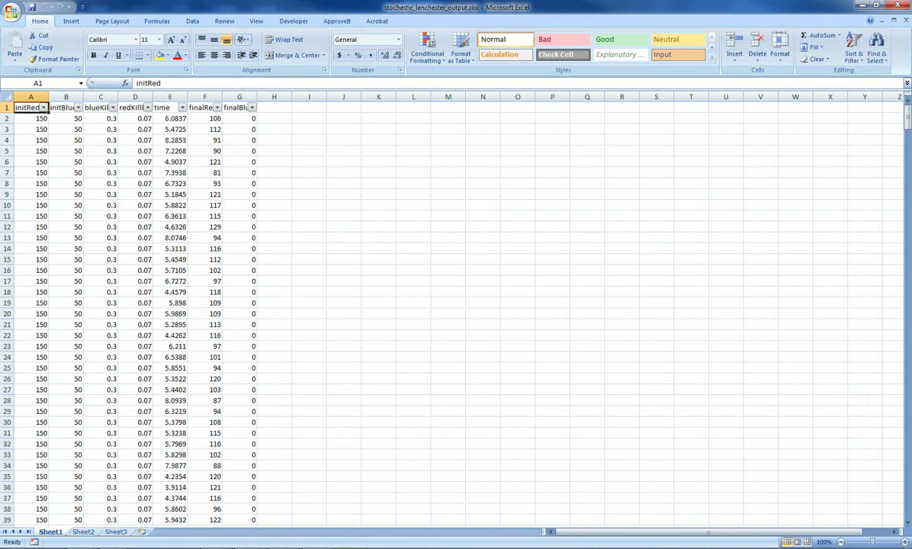
Remove the AutoFilter from the header row of Sheet1 in the output workbook.
left_click(274, 161)
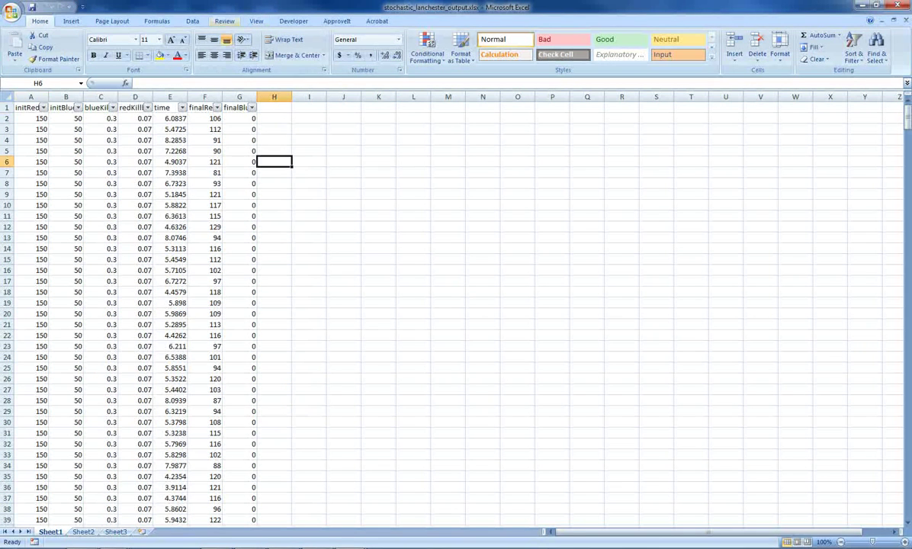
left_click(192, 21)
left_click(284, 45)
left_click(309, 183)
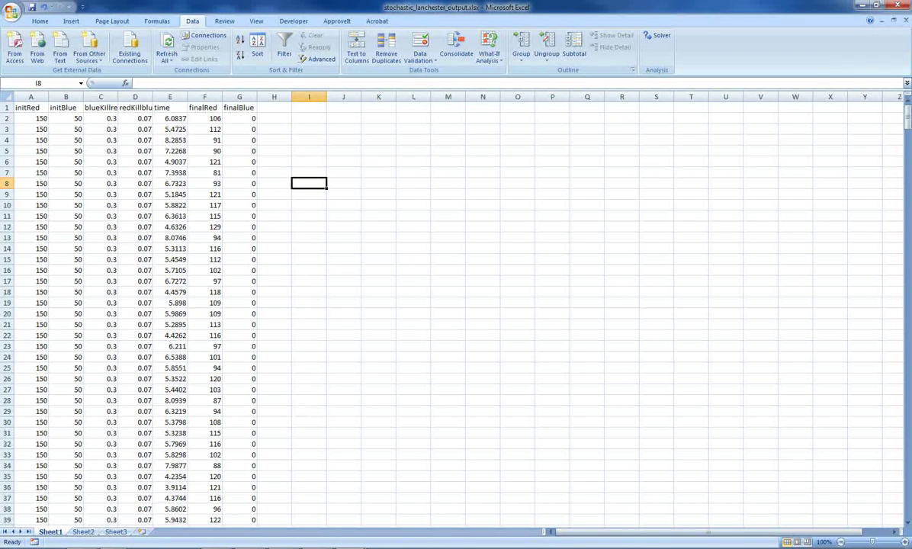
Compare the factor columns of the Lanchester output workbook with those of Design.1.csv by switching between the two.
left_click(135, 161)
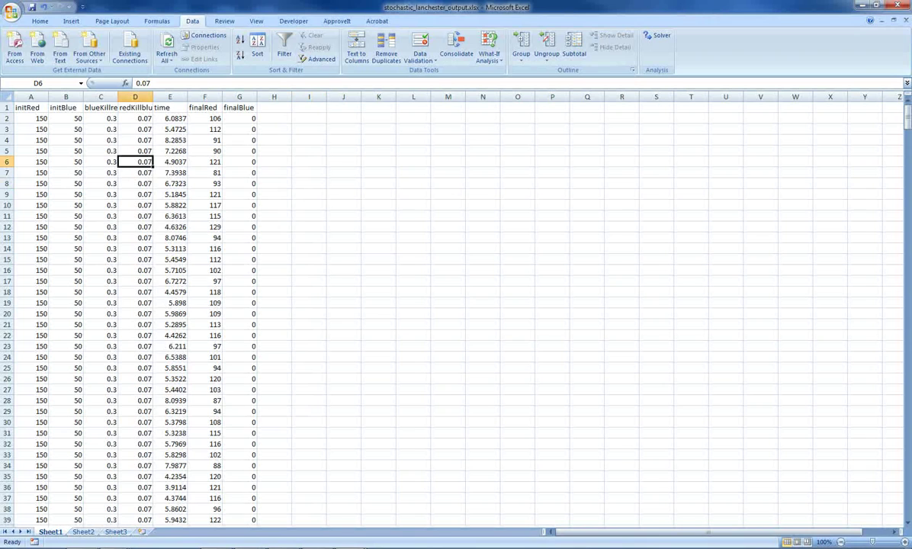
left_click(135, 184)
key("alt+Tab")
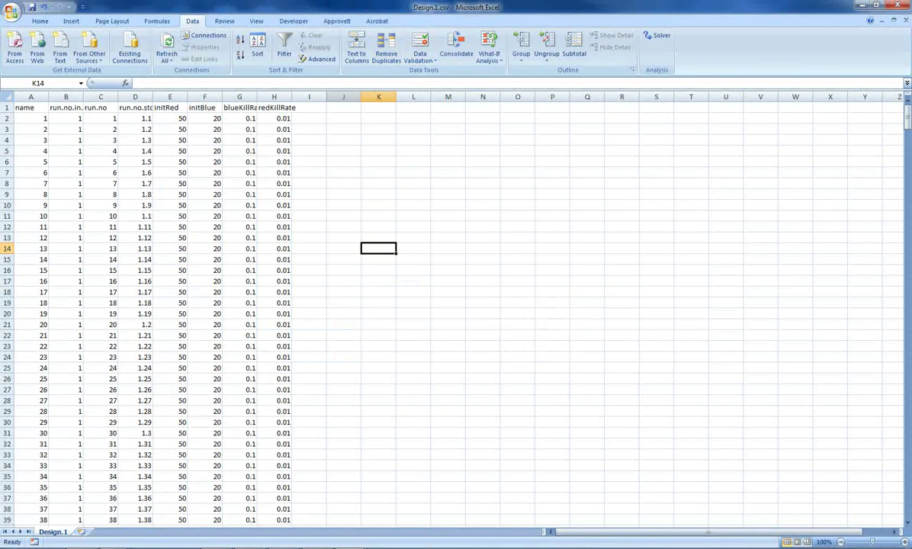
key("alt+Tab")
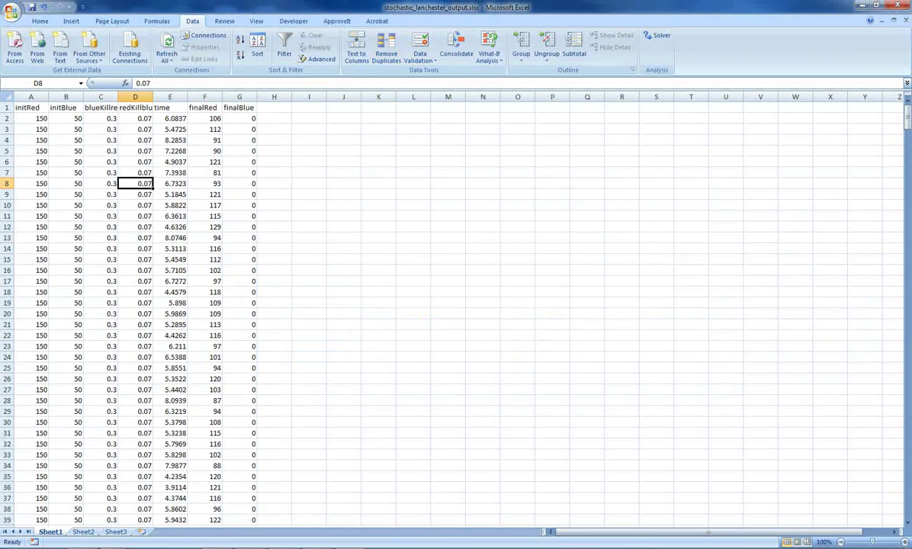
key("alt+Tab")
key("alt+Tab")
key("ctrl+Tab")
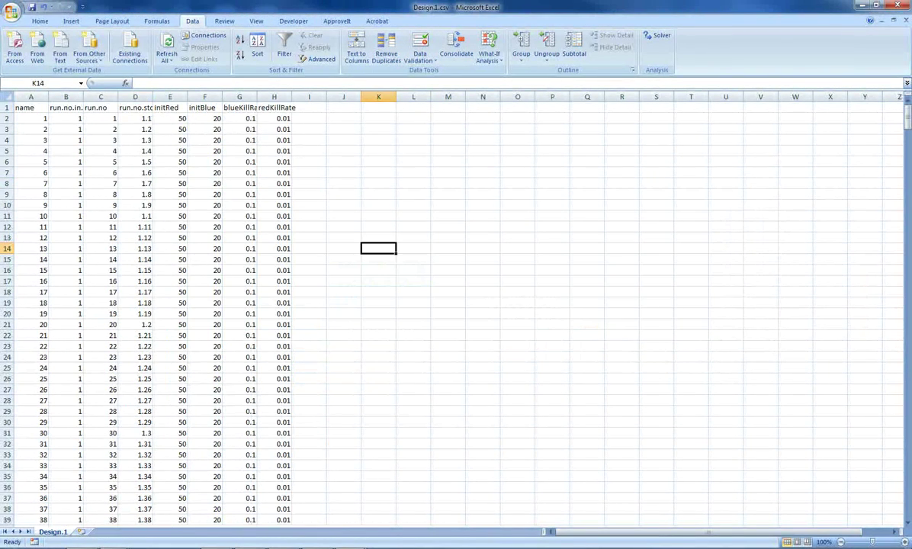
key("ctrl+Tab")
key("ctrl+Tab")
key("ctrl+Tab")
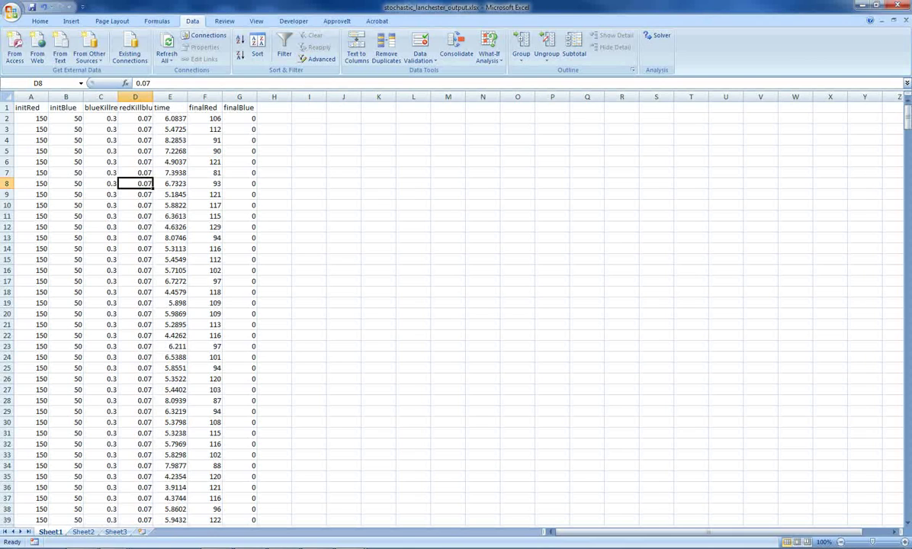
Examine the first run's factor settings in Design.1.csv, cells E2:H2, and how the settings change further down the rows.
key("alt+Tab")
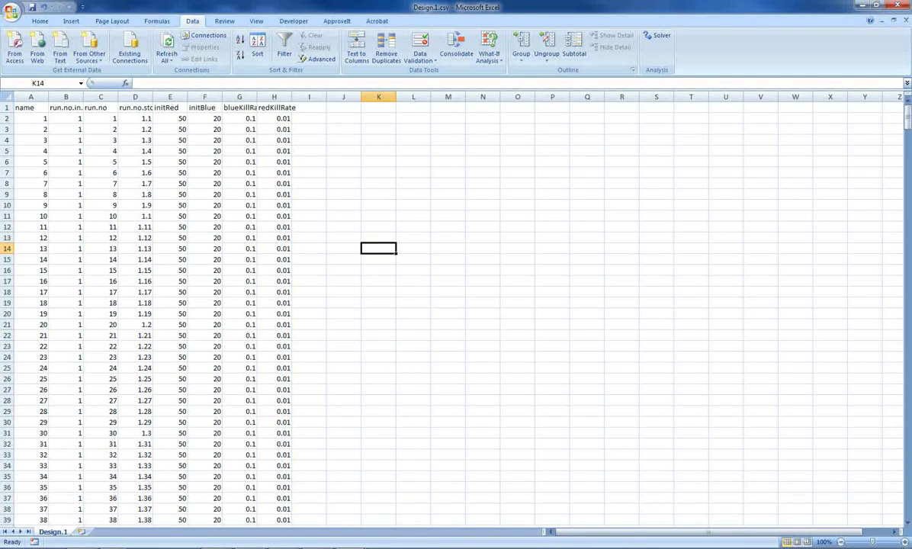
left_click_drag(170, 118, 274, 118)
scroll(456, 313, "down", 3)
scroll(456, 312, "down", 10)
scroll(456, 313, "up", 3)
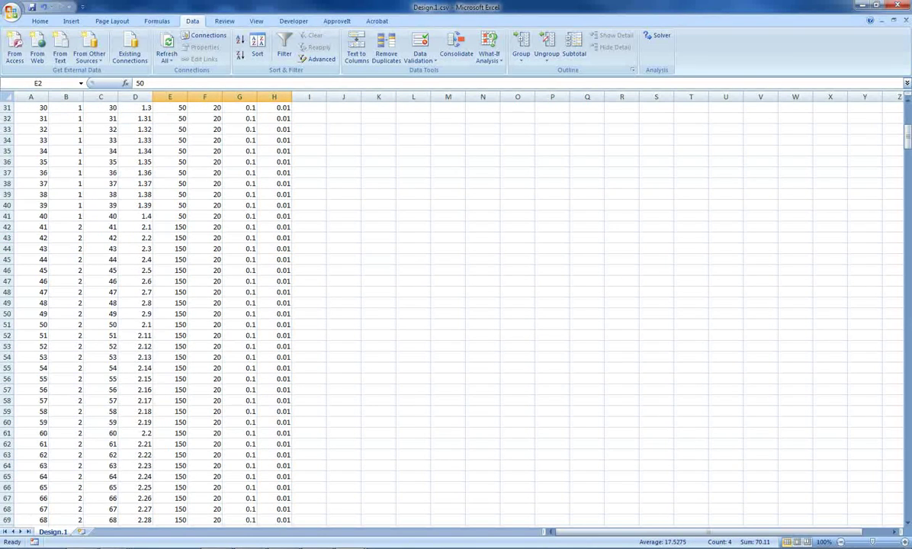
Compare the four factor values in row 2 of the output workbook with the first runs of Design.1.csv.
key("alt+Tab")
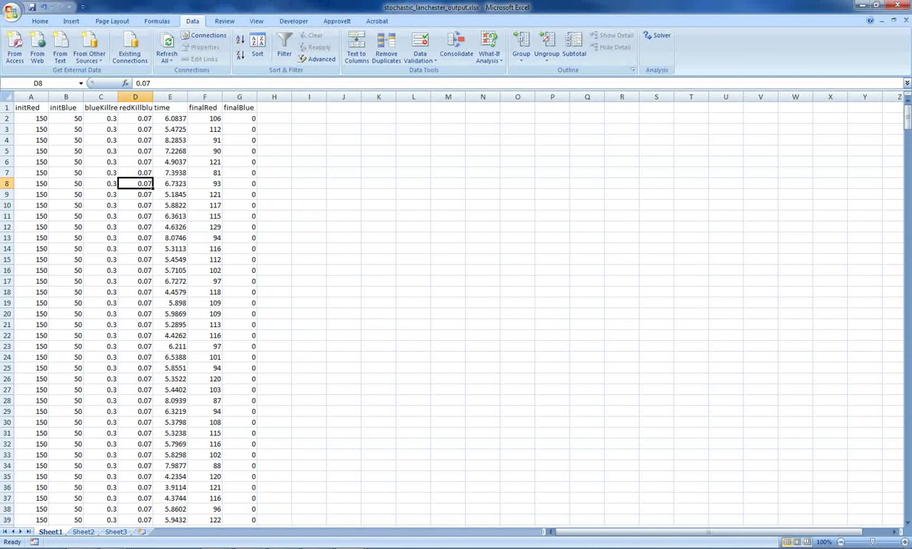
left_click(31, 118)
key("Right")
key("Right")
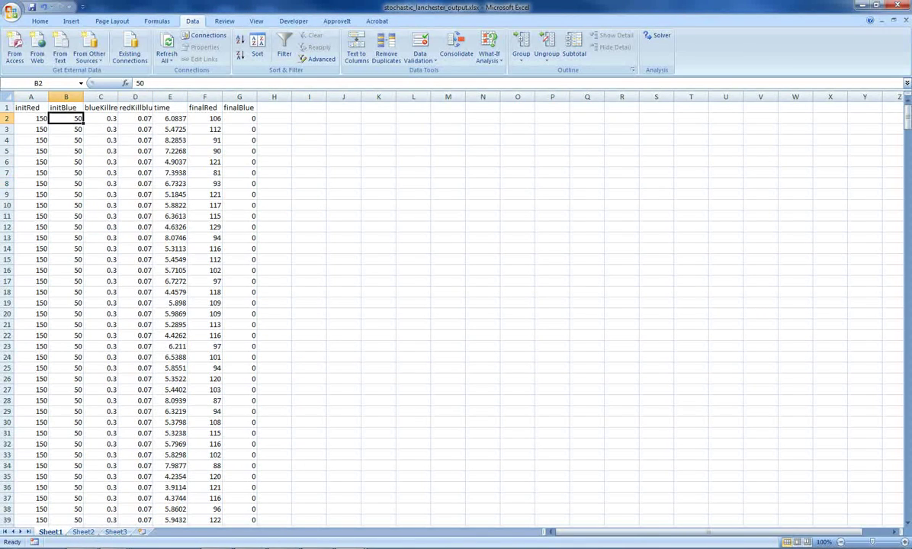
key("Right")
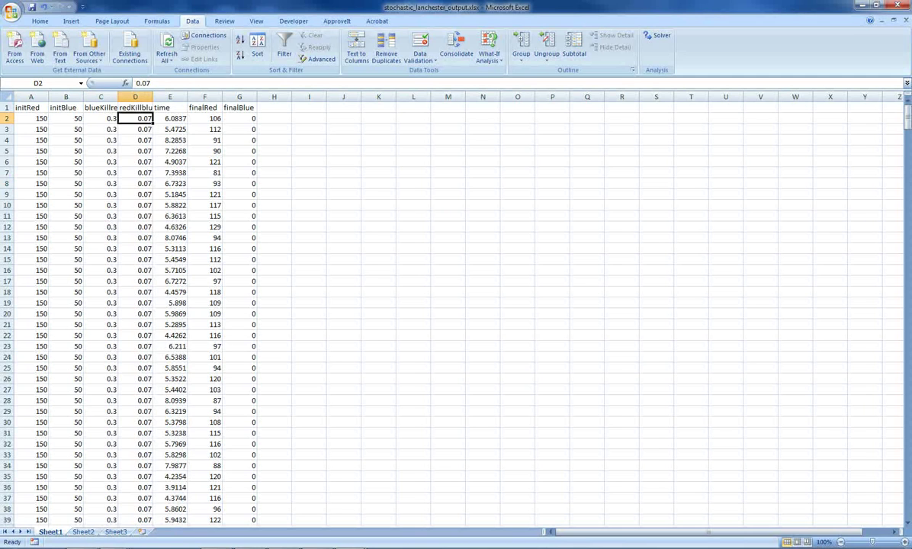
left_click(30, 118)
key("alt+Tab")
scroll(458, 305, "up", 10)
left_click(136, 183)
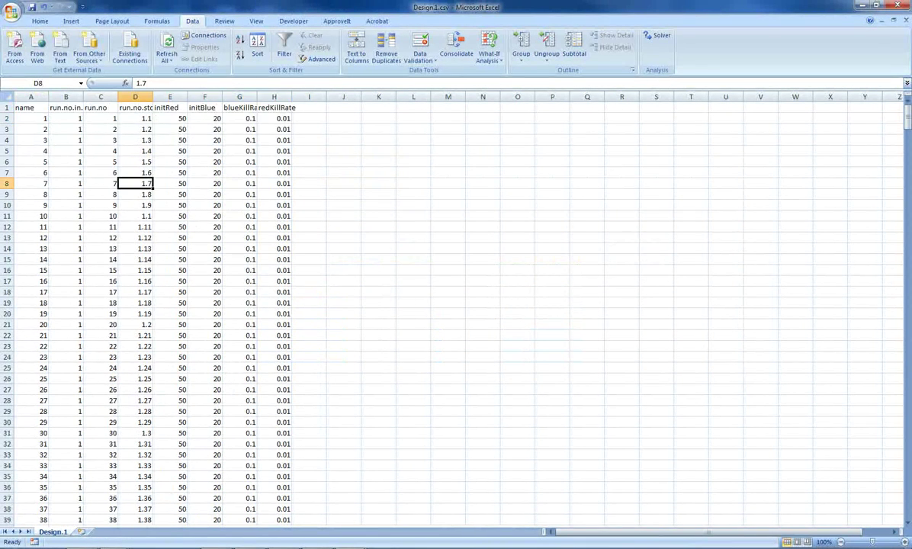
Insert a column before initRed in the output workbook and give it the header ORDER.
key("alt+Tab")
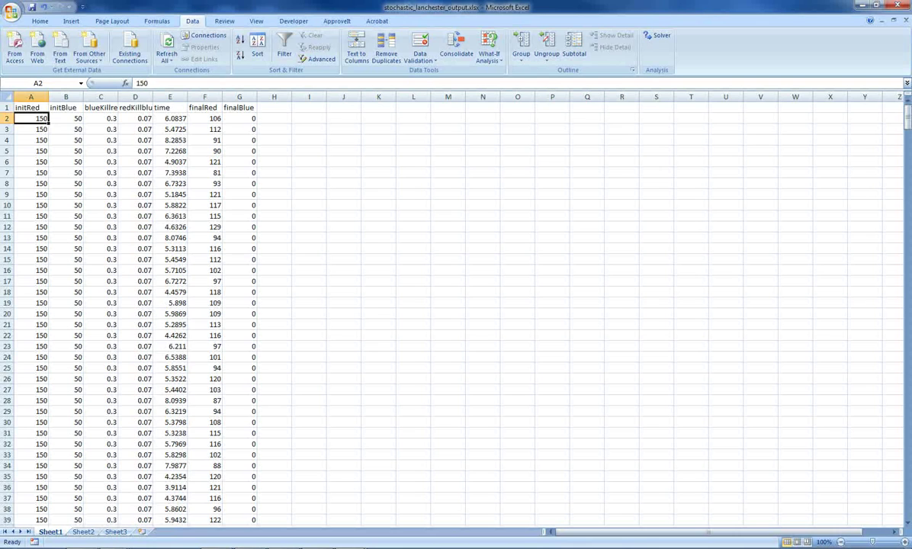
right_click(31, 97)
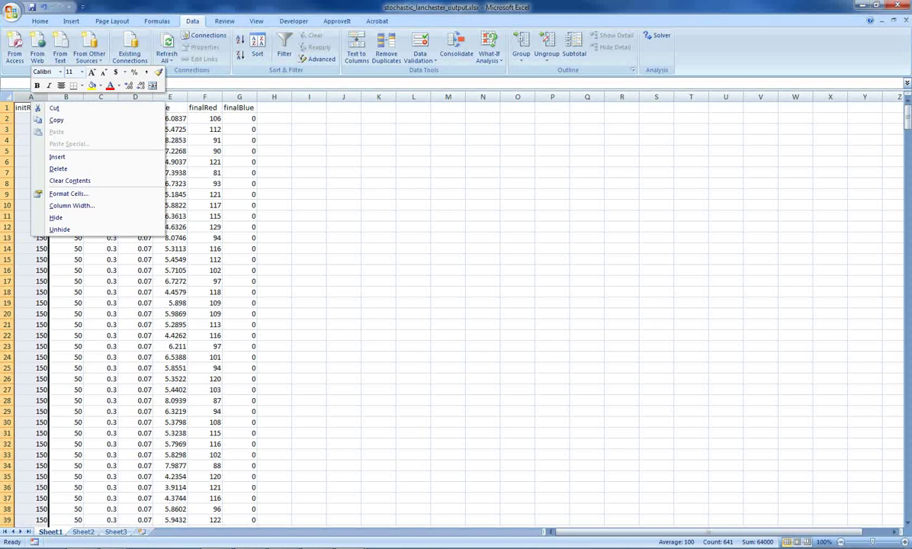
left_click(57, 156)
left_click(31, 172)
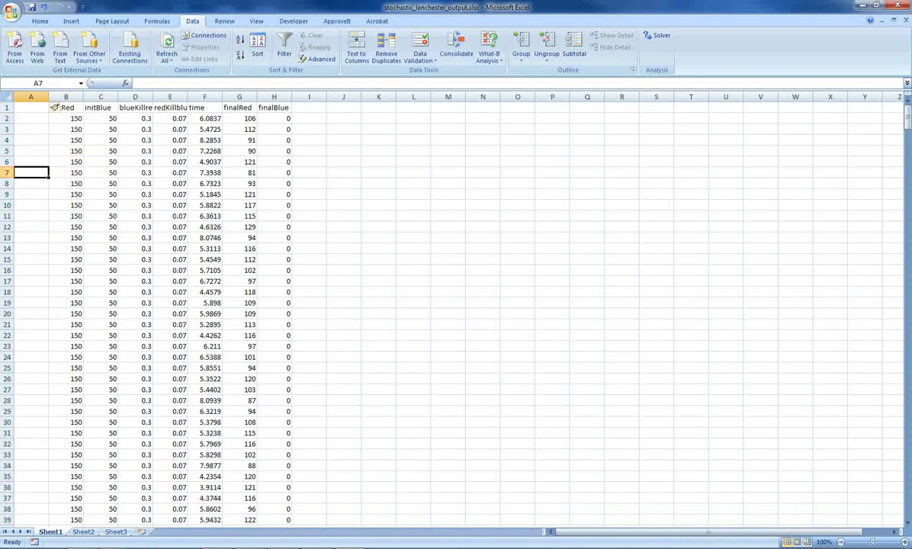
left_click(30, 108)
type("ORDER")
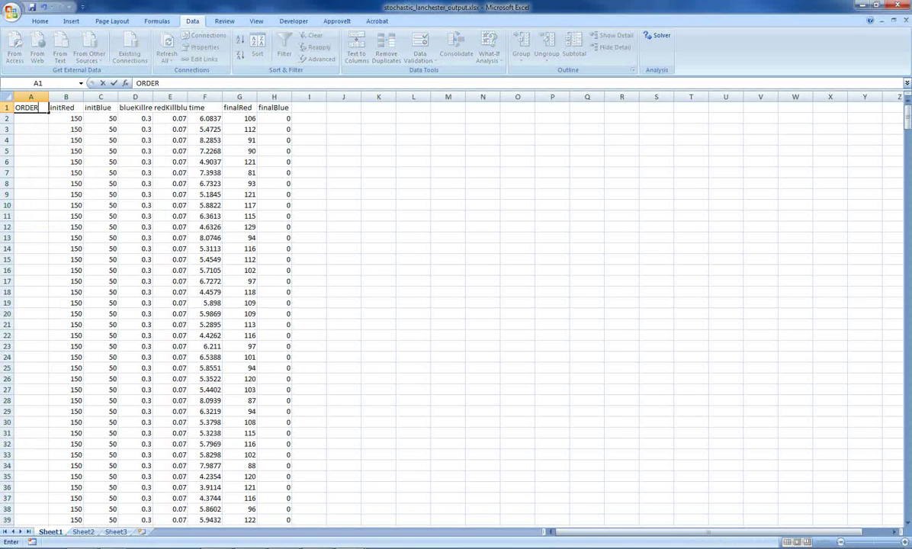
key("Return")
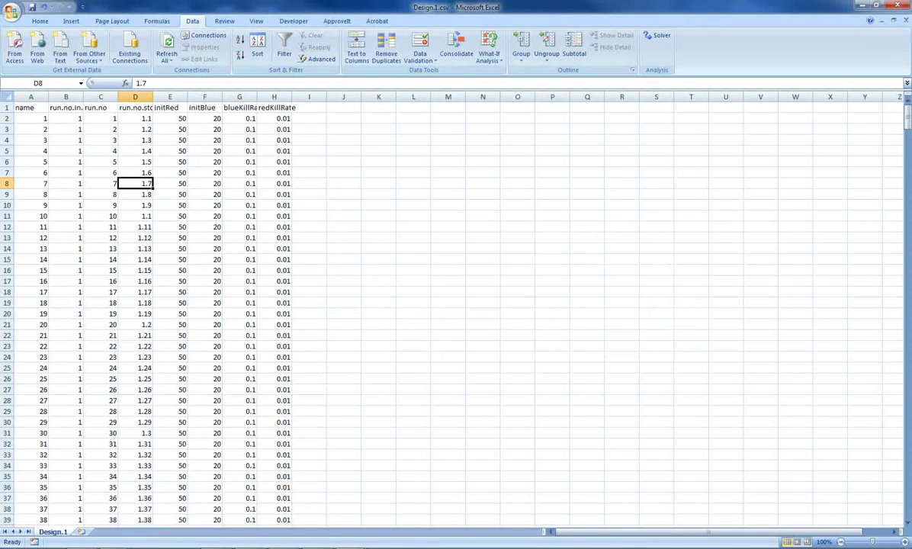
Check the first design point, cells E2:H2 of Design.1.csv, against the first row of the output data.
left_click_drag(170, 118, 274, 118)
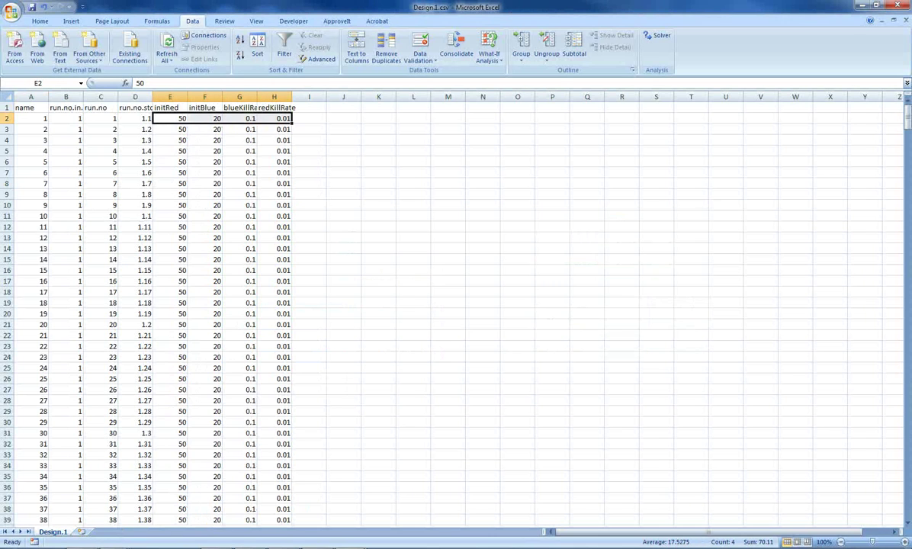
key("alt+Tab")
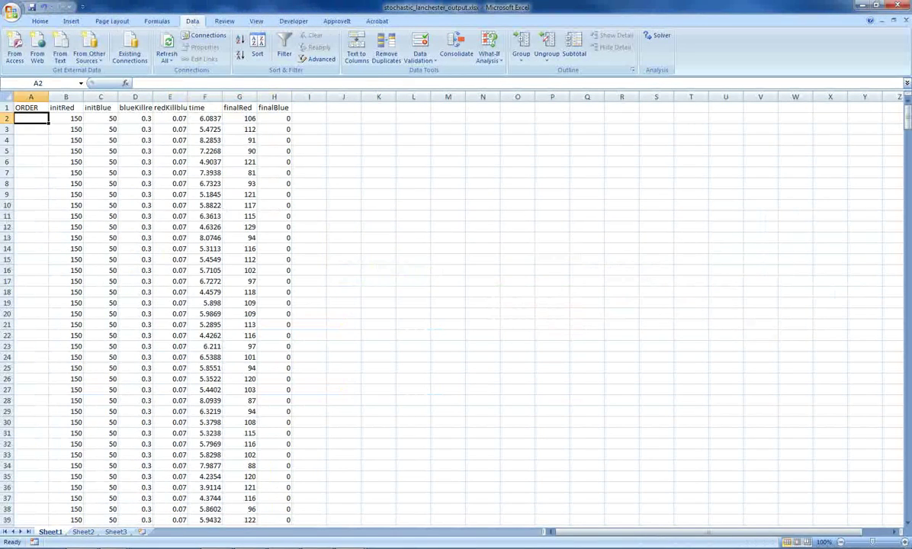
key("alt+Tab")
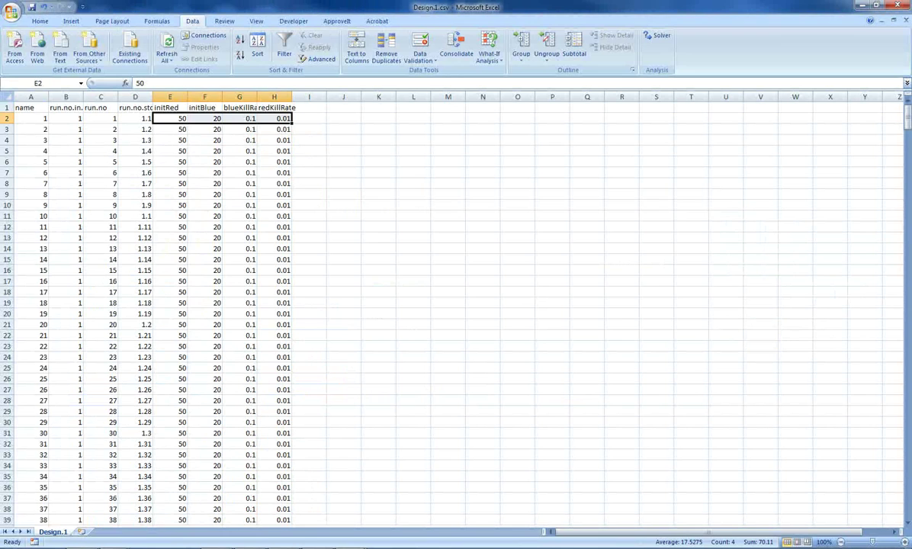
key("alt+Tab")
Examine how the factor combinations change down the output data to its last row, looking for the first design point.
scroll(458, 312, "down", 13)
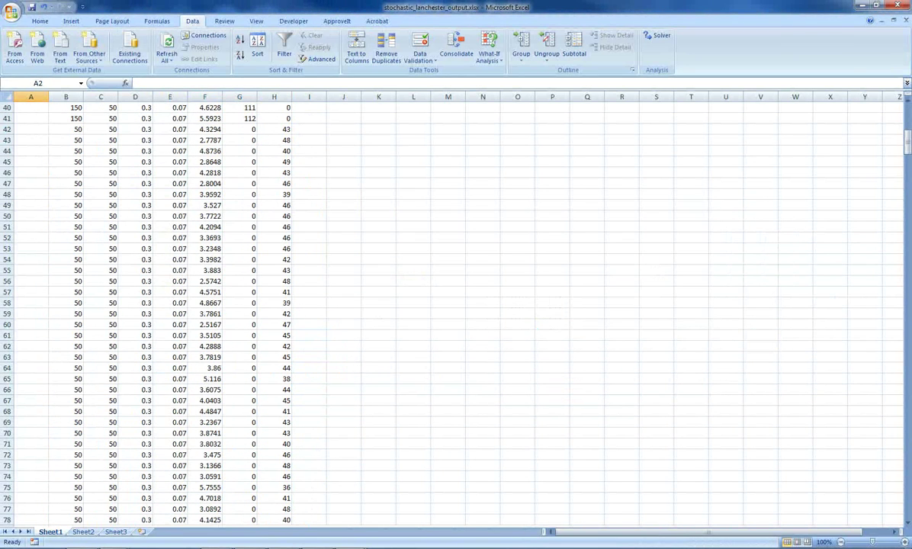
scroll(458, 313, "down", 20)
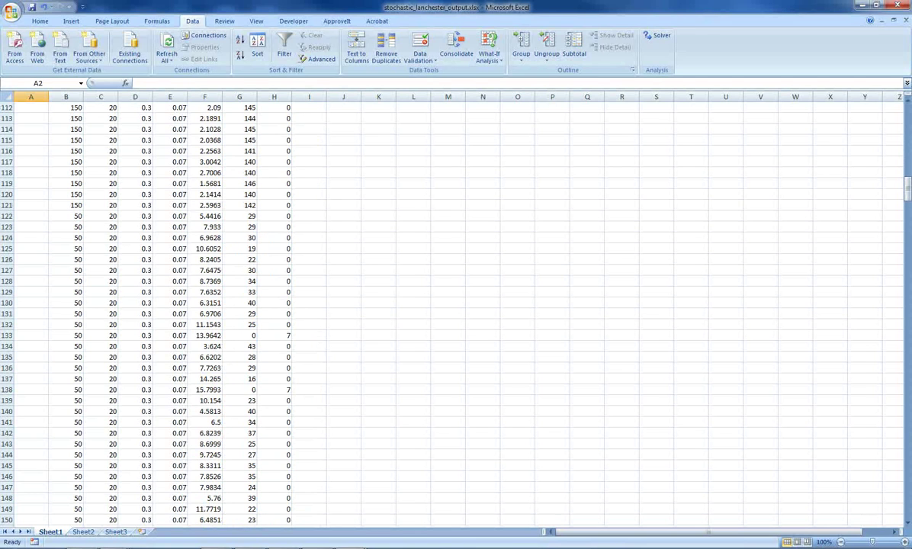
left_click(135, 205)
scroll(134, 205, "down", 20)
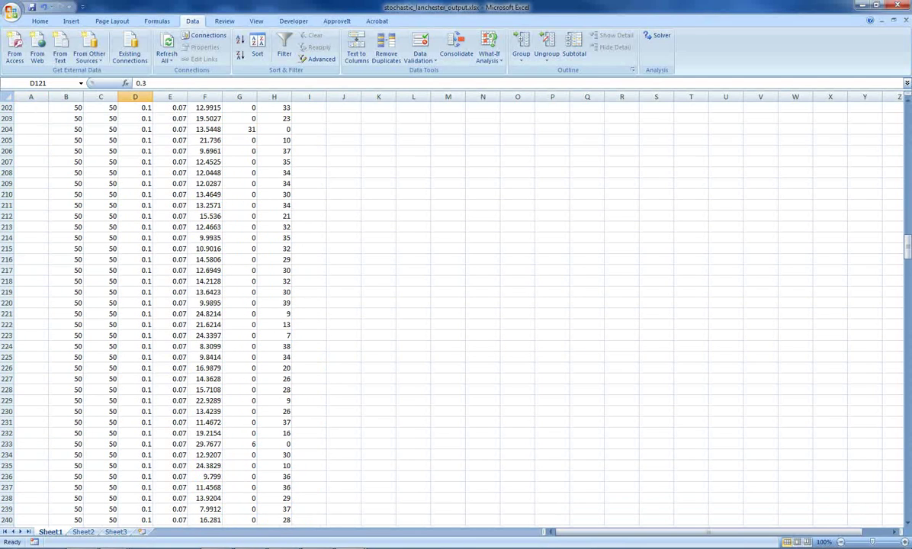
scroll(457, 313, "down", 20)
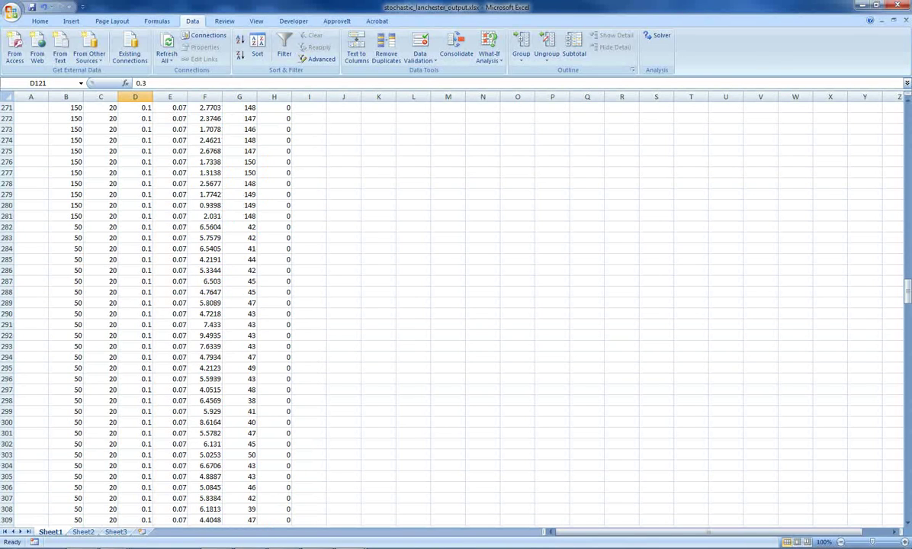
left_click(170, 270)
scroll(457, 313, "down", 18)
scroll(458, 312, "down", 14)
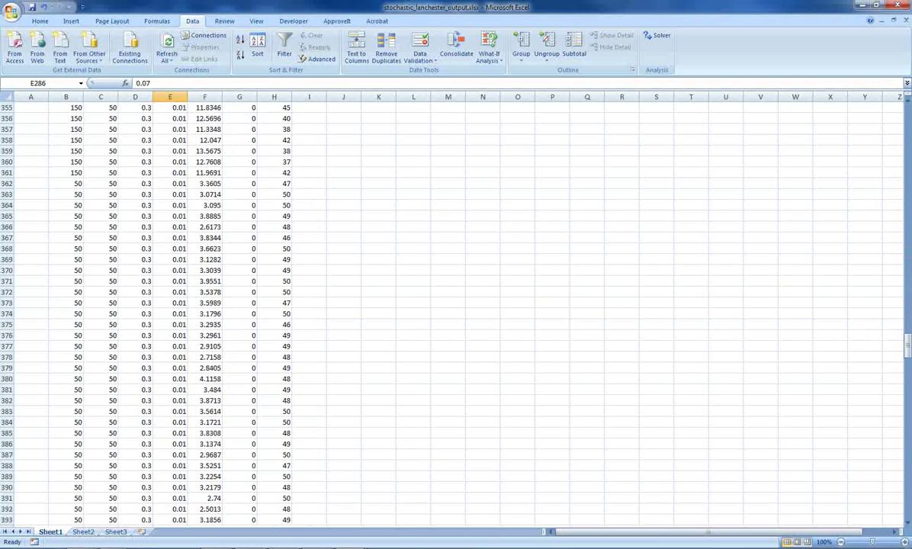
scroll(458, 312, "down", 16)
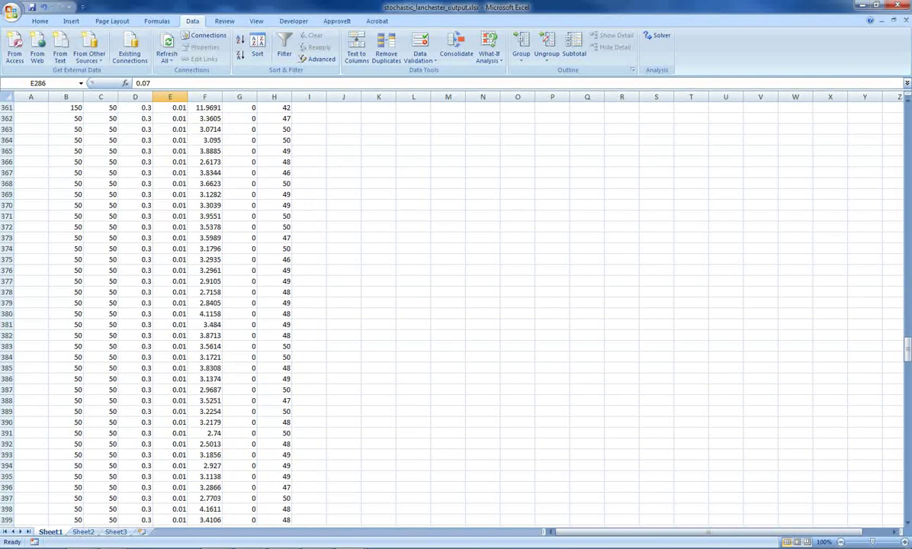
scroll(457, 313, "down", 20)
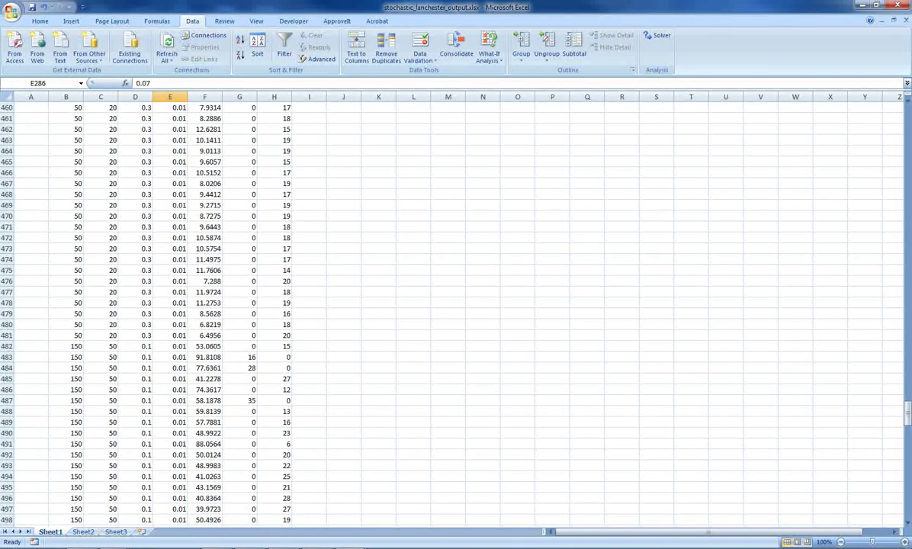
scroll(458, 313, "down", 12)
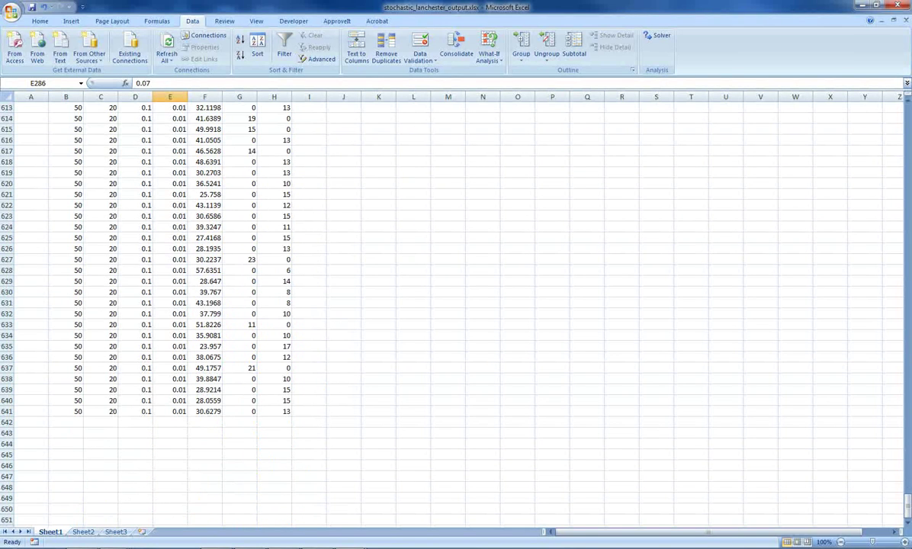
Check the first and second factor combinations in Design.1.csv against the last block of rows in the output workbook.
key("alt+Tab")
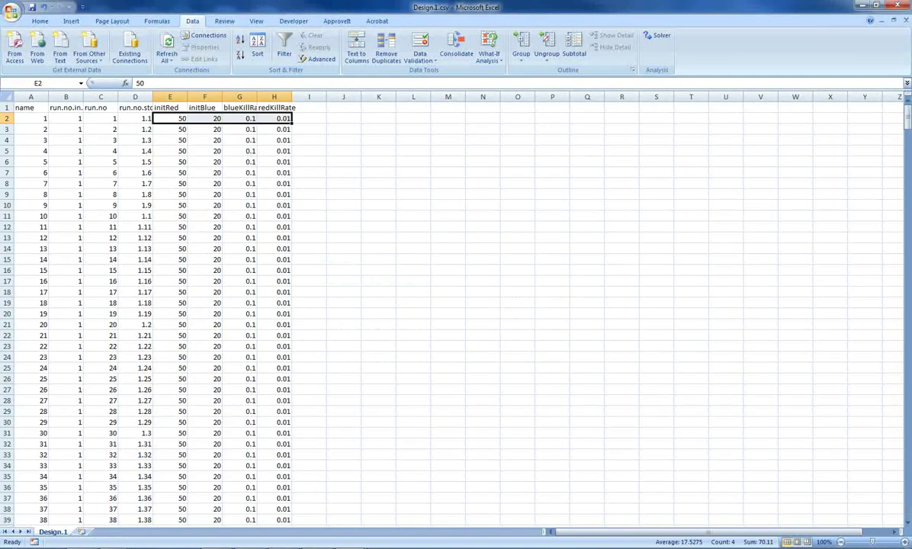
key("Down")
key("Down")
key("Down")
key("Down")
key("Down")
scroll(458, 313, "down", 10)
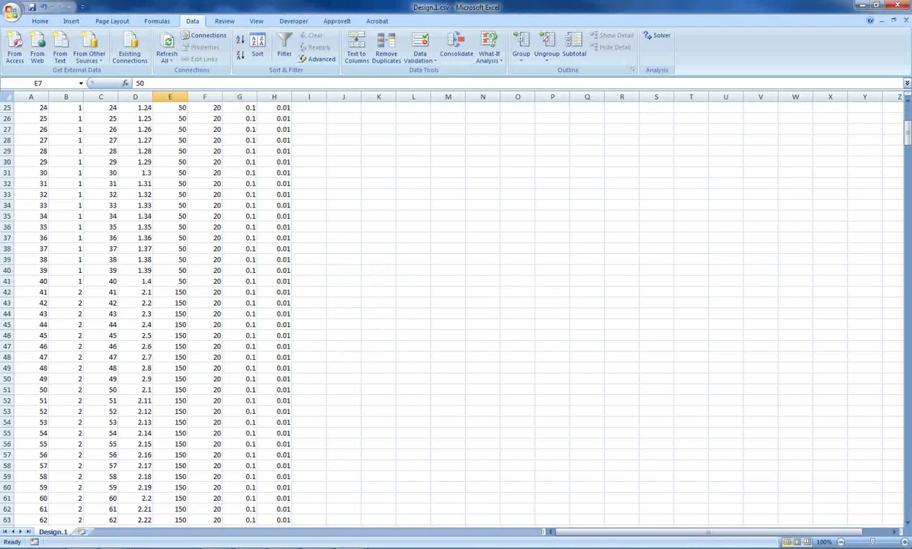
scroll(458, 313, "up", 10)
key("alt+Tab")
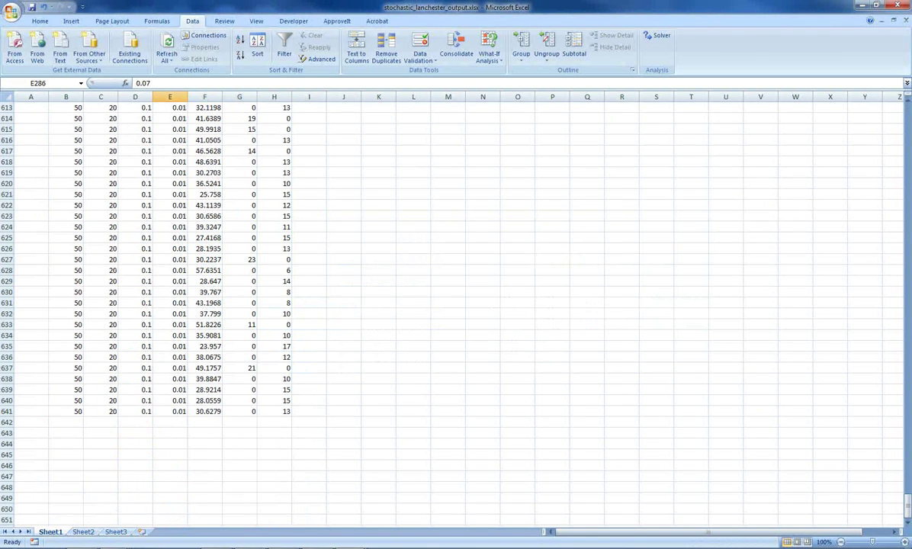
Enter 1 in the ORDER column for the final block of rows with initRed 50, working upward row by row from row 641.
scroll(457, 313, "up", 6)
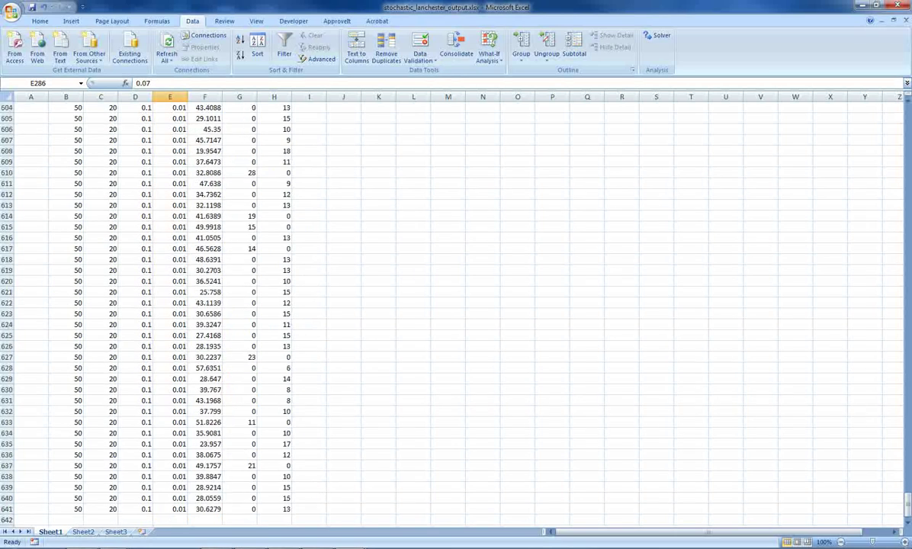
scroll(457, 312, "down", 5)
left_click(30, 444)
type("1")
key("Up")
type("1")
key("Up")
type("1")
key("Up")
type("1")
key("Up")
key("1")
key("Up")
key("1")
key("Up")
key("1")
key("Up")
key("1")
key("Up")
key("1")
key("Up")
key("1")
key("Up")
key("1")
key("Up")
key("1")
key("Up")
key("1")
key("Up")
key("1")
key("Up")
key("1")
key("Up")
key("1")
key("Up")
key("1")
key("Up")
key("1")
key("Up")
key("1")
key("Up")
key("1")
key("Up")
key("1")
key("Up")
key("1")
key("Up")
key("1")
key("Up")
key("1")
key("Up")
key("1")
key("Up")
key("1")
key("Up")
key("1")
key("Up")
key("1")
key("Up")
key("1")
key("Up")
key("1")
key("Up")
key("1")
key("Up")
key("1")
key("Up")
key("1")
key("Up")
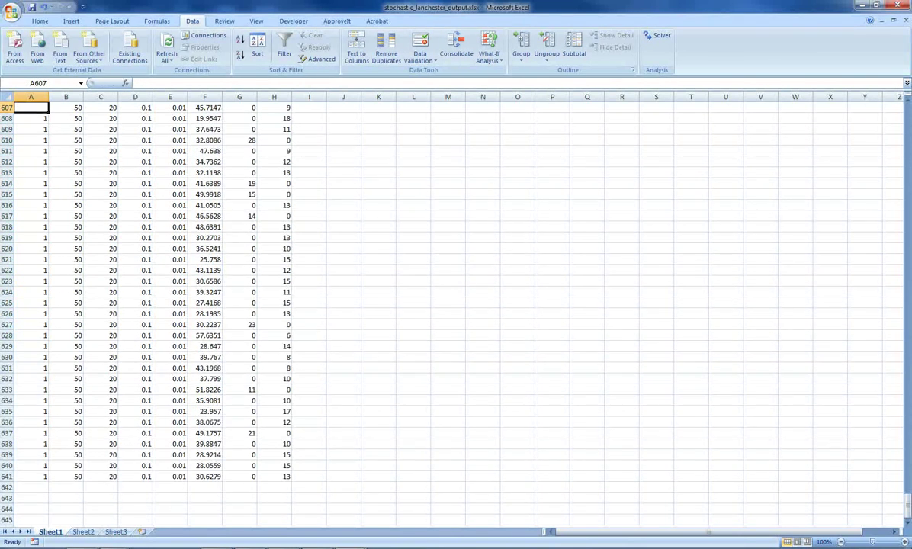
key("1")
key("Up")
key("1")
key("Up")
key("1")
key("Up")
key("1")
key("Up")
key("1")
key("Up")
key("1")
key("Up")
key("1")
key("Up")
key("1")
key("Up")
key("1")
key("Up")
key("1")
key("Up")
key("1")
key("Up")
key("1")
key("Up")
key("1")
key("Up")
key("1")
key("Up")
key("1")
Clear the surplus 1s from the ORDER column in the initRed 150 rows directly above row 602.
key("Down")
key("Down")
key("Down")
key("Down")
key("Down")
key("Down")
key("Down")
key("Down")
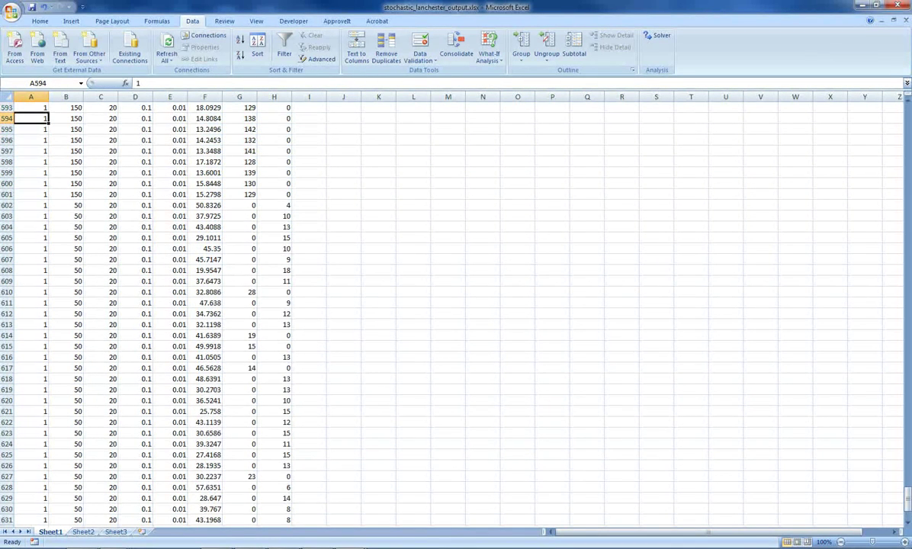
key("Delete")
key("Up")
key("Delete")
key("Up")
key("Delete")
key("Up")
key("Delete")
key("Up")
key("Delete")
key("Up")
key("Delete")
key("Up")
key("Delete")
key("Up")
key("Delete")
key("Up")
key("Delete")
key("Up")
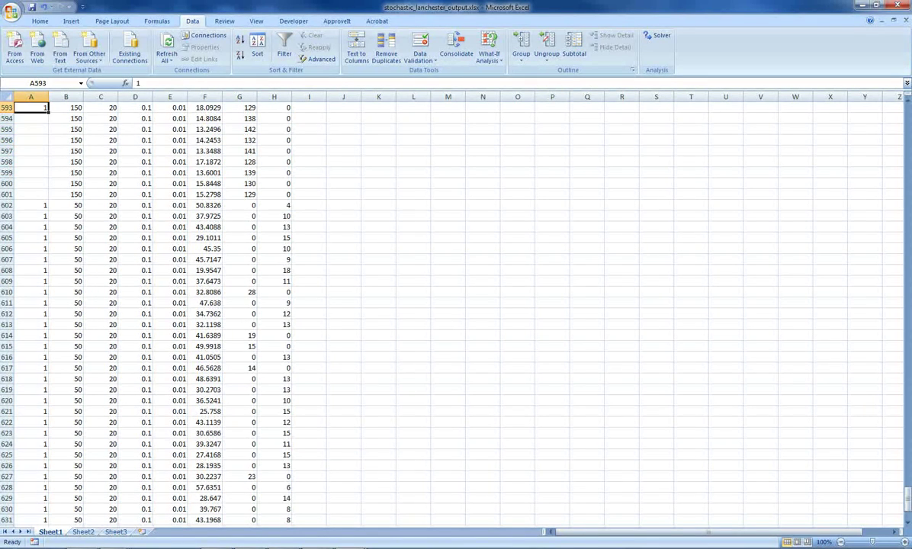
key("Down")
key("Down")
key("Down")
key("Down")
key("Down")
key("Down")
key("Down")
key("Down")
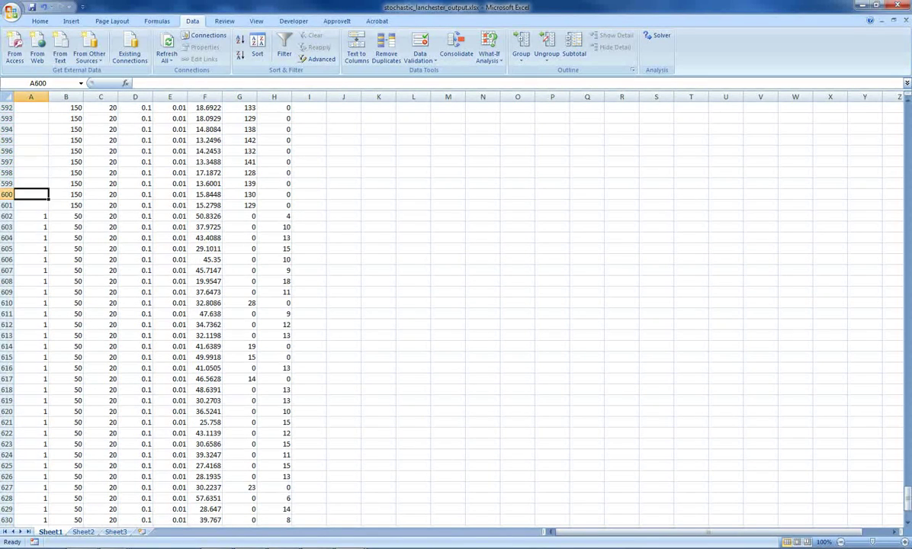
Check in Design.1.csv where the second design point starts and which factor combination it has, and return to the output workbook.
key("alt+Tab")
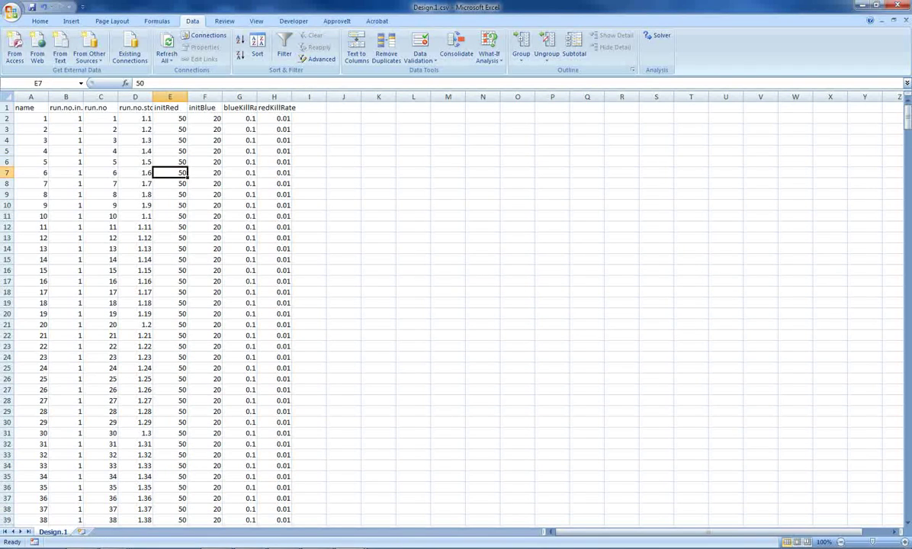
left_click(204, 281)
scroll(451, 313, "down", 7)
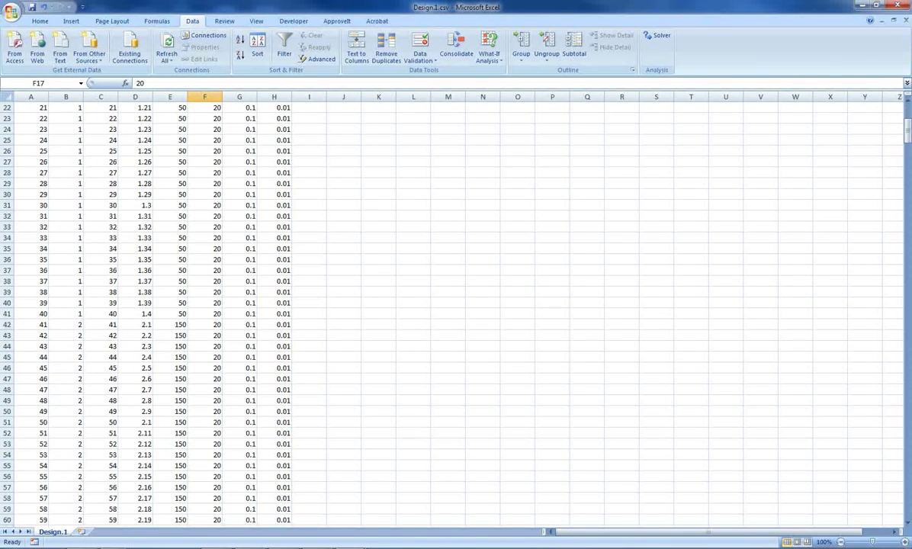
left_click(170, 324)
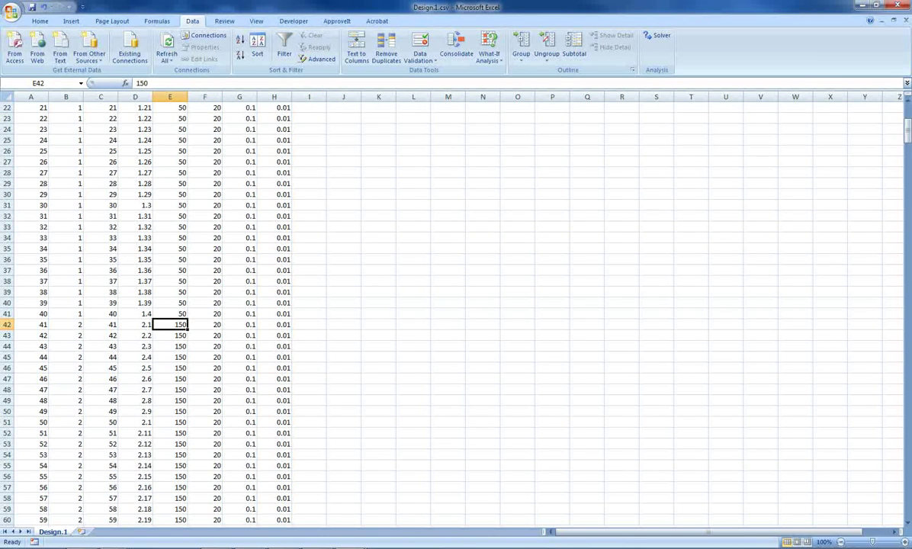
key("ctrl+Tab")
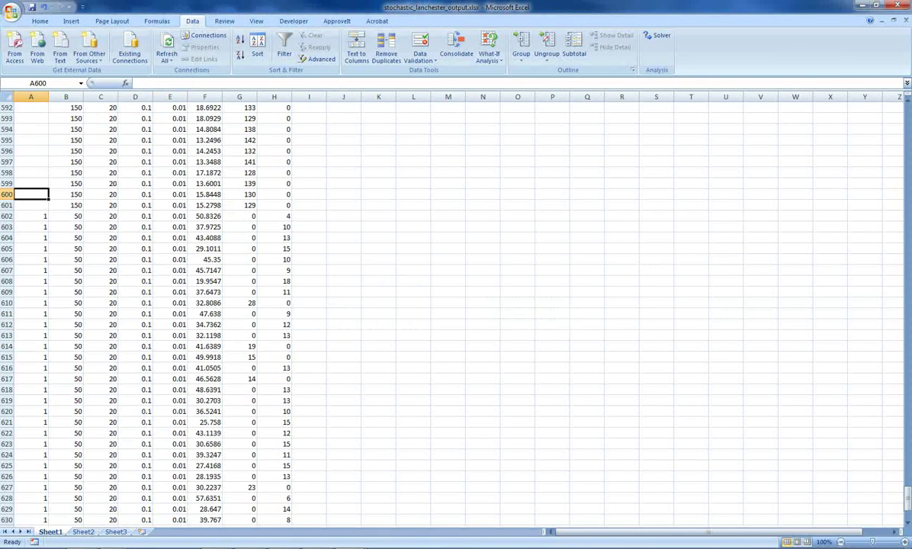
Enter 2 in the ORDER column for the initRed 150, initBlue 20 block, upward from row 601 to 562, and clear the surplus entry in row 561.
left_click(30, 205)
key("2")
key("shift+Return")
key("2")
key("shift+Return")
key("2")
key("shift+Return")
key("2")
key("shift+Return")
key("2")
key("shift+Return")
key("2")
key("shift+Return")
key("2")
key("shift+Return")
key("2")
key("shift+Return")
key("2")
key("shift+Return")
key("2")
key("shift+Return")
key("2")
key("shift+Return")
key("2")
key("shift+Return")
key("2")
key("shift+Return")
key("2")
key("shift+Return")
key("2")
key("shift+Return")
key("2")
key("shift+Return")
key("2")
key("shift+Return")
key("2")
key("shift+Return")
key("2")
key("shift+Return")
key("2")
key("shift+Return")
key("2")
key("shift+Return")
key("2")
key("shift+Return")
key("2")
key("shift+Return")
key("2")
key("shift+Return")
key("2")
key("shift+Return")
key("2")
key("shift+Return")
key("2")
key("shift+Return")
key("2")
key("shift+Return")
key("2")
key("shift+Return")
key("2")
key("shift+Return")
key("2")
key("shift+Return")
key("2")
key("shift+Return")
key("2")
key("shift+Return")
key("2")
key("shift+Return")
key("2")
key("shift+Return")
key("2")
key("shift+Return")
key("2")
key("shift+Return")
key("2")
key("shift+Return")
key("2")
key("shift+Return")
key("2")
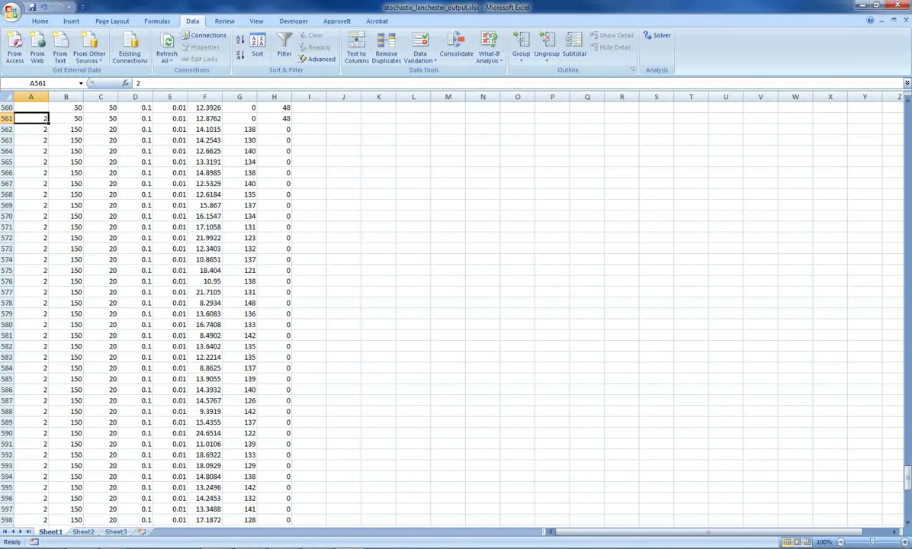
key("Up")
key("Delete")
key("Up")
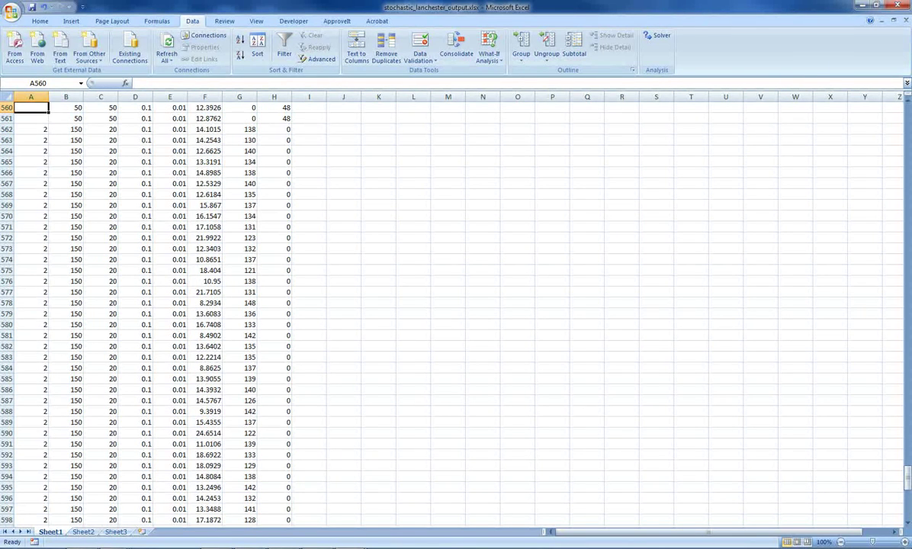
Check in Design.1.csv where the third design point starts and which factor combination it has, and return to the output workbook's ORDER column.
key("alt+Tab")
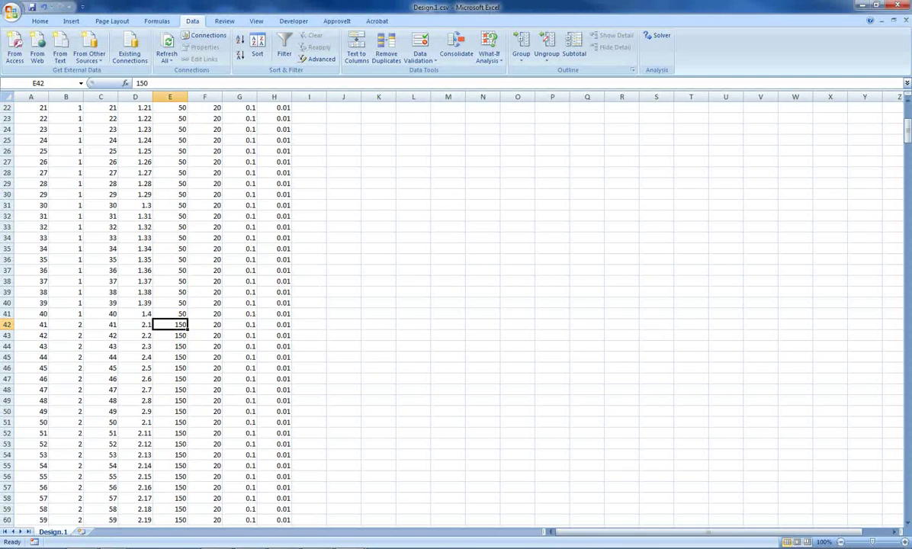
scroll(450, 312, "down", 13)
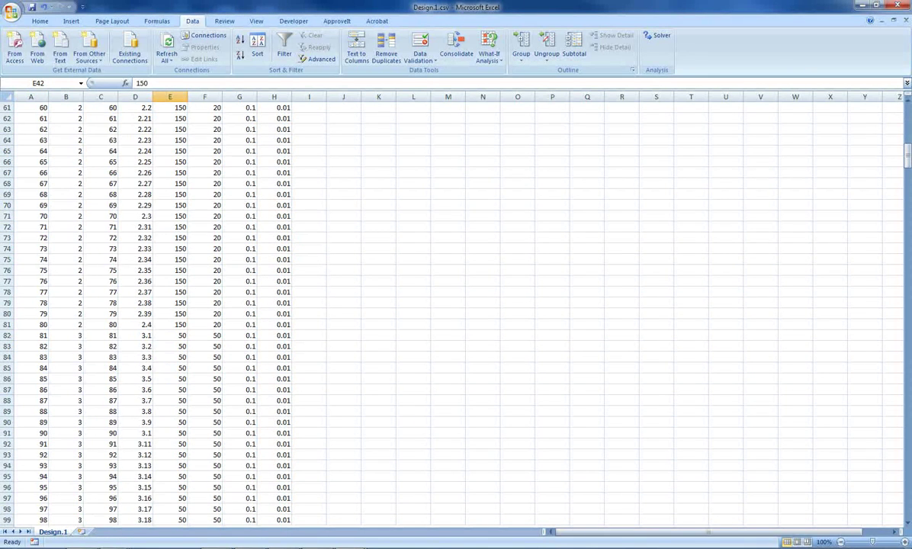
key("ctrl+Tab")
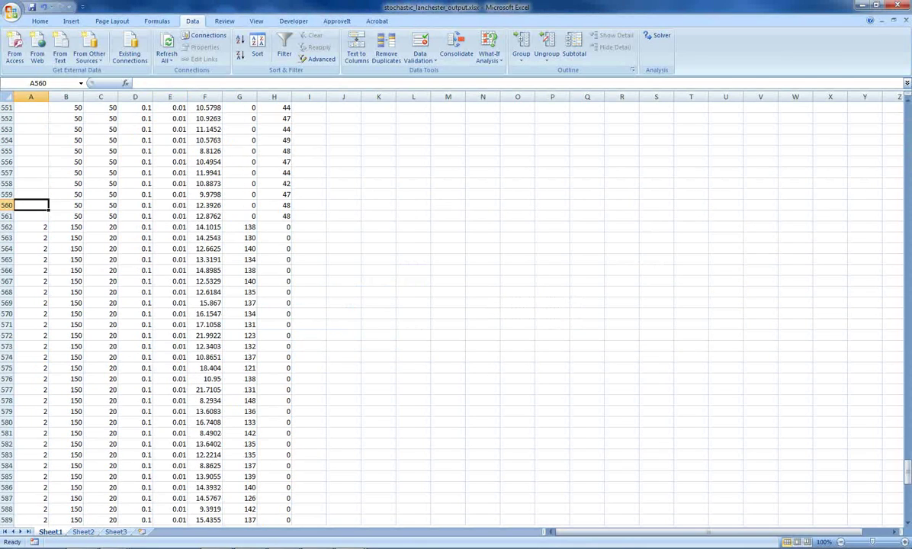
key("Down")
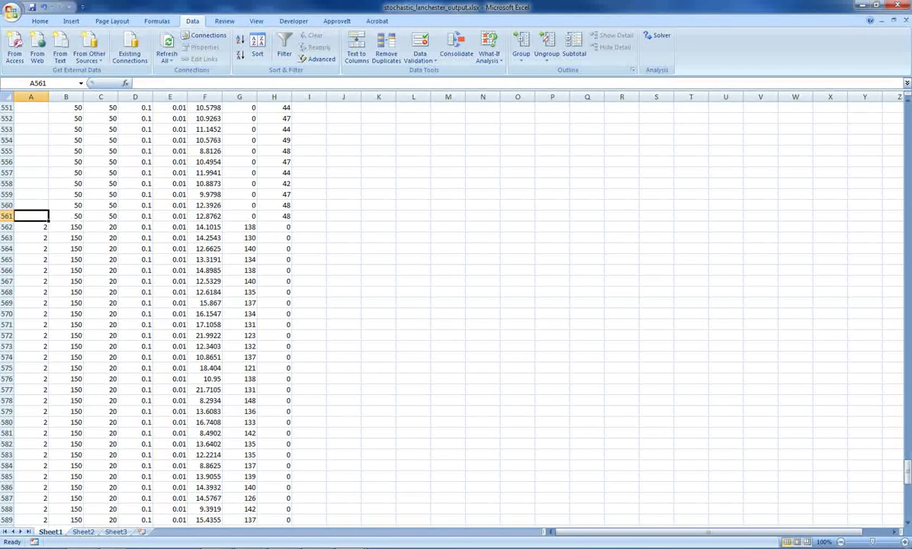
Enter 9999 and 9998 in the first two ORDER rows and extend the descending series down through row 561.
key("ctrl+Home")
key("Down")
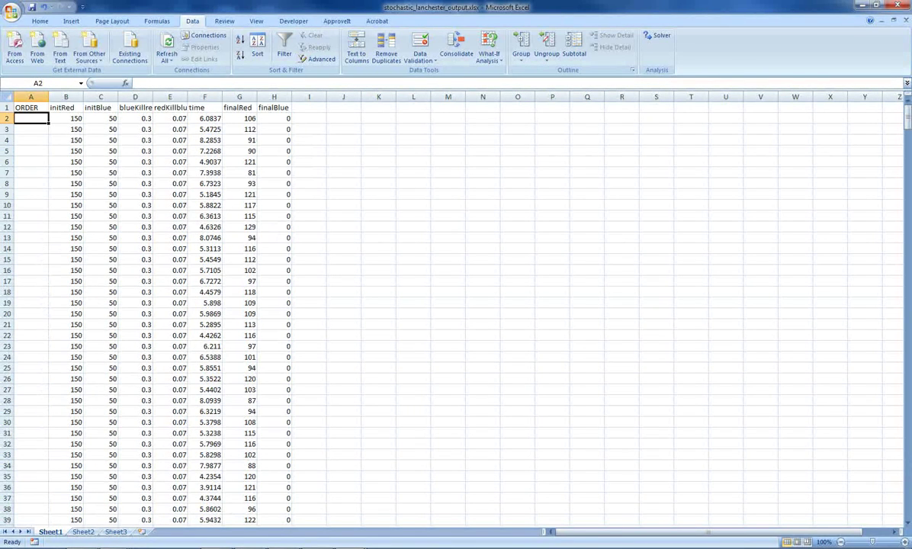
type("9999")
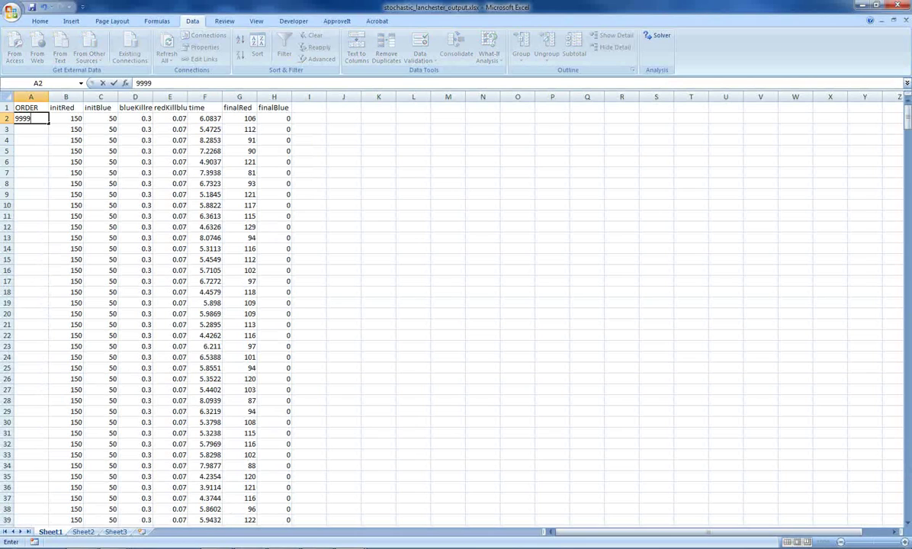
key("Return")
type("9998")
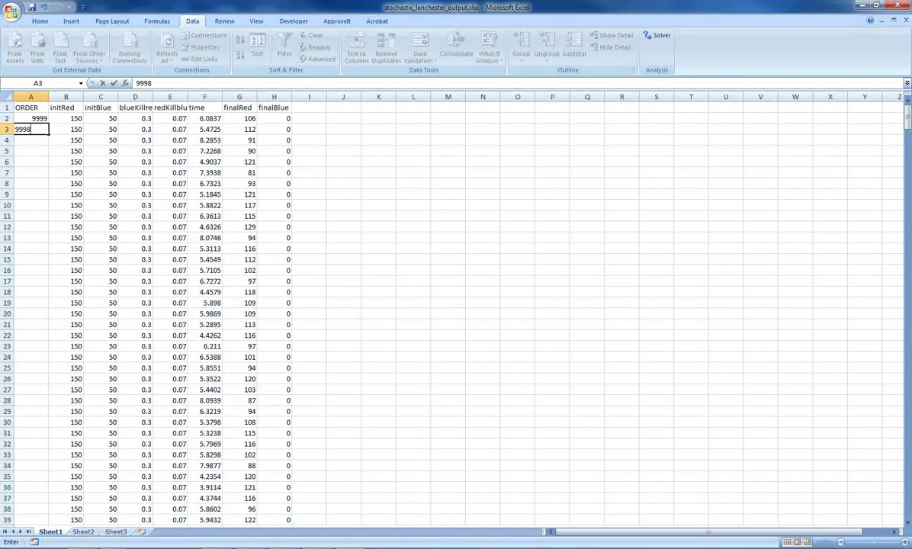
key("Return")
key("Up")
key("Up")
key("shift+Down")
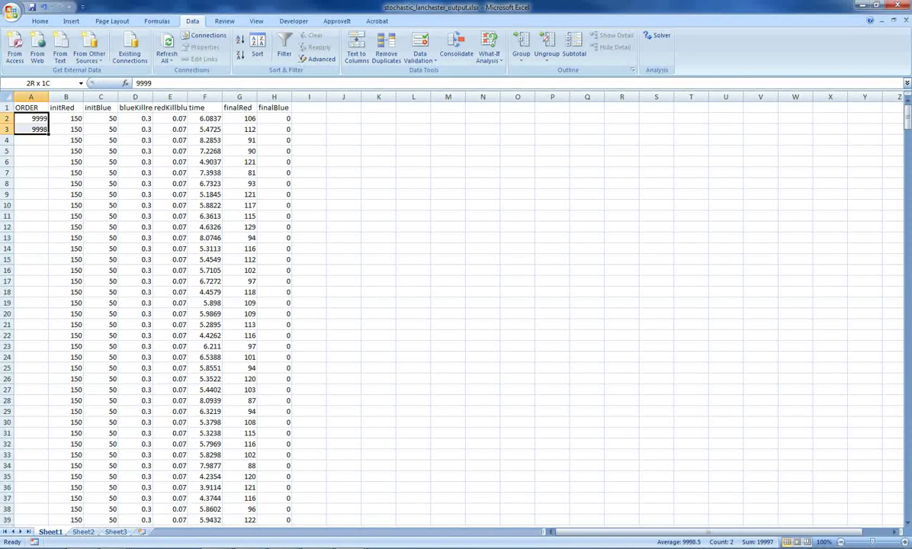
left_click_drag(48, 135, 48, 162)
left_click_drag(66, 194, 101, 193)
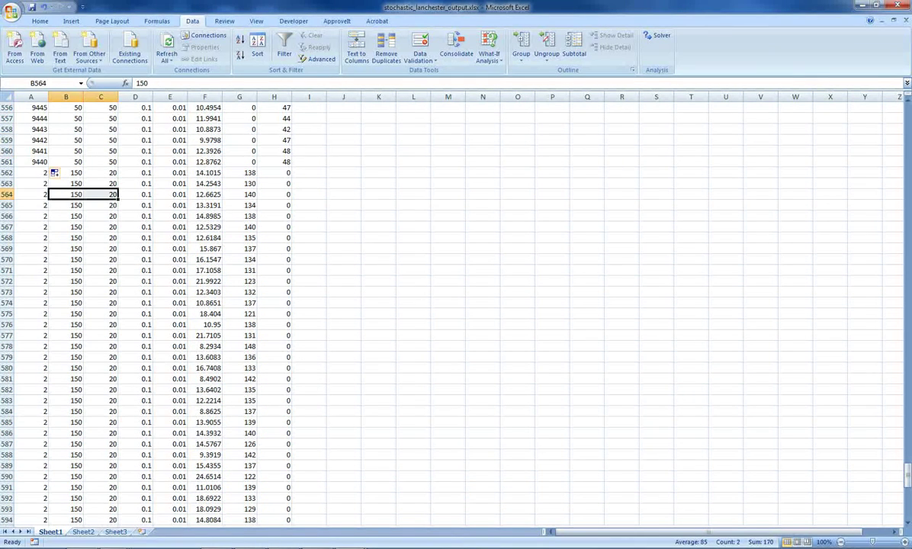
Sort the whole output table, including its header row, by ORDER in ascending order.
key("ctrl+Home")
key("ctrl+shift+End")
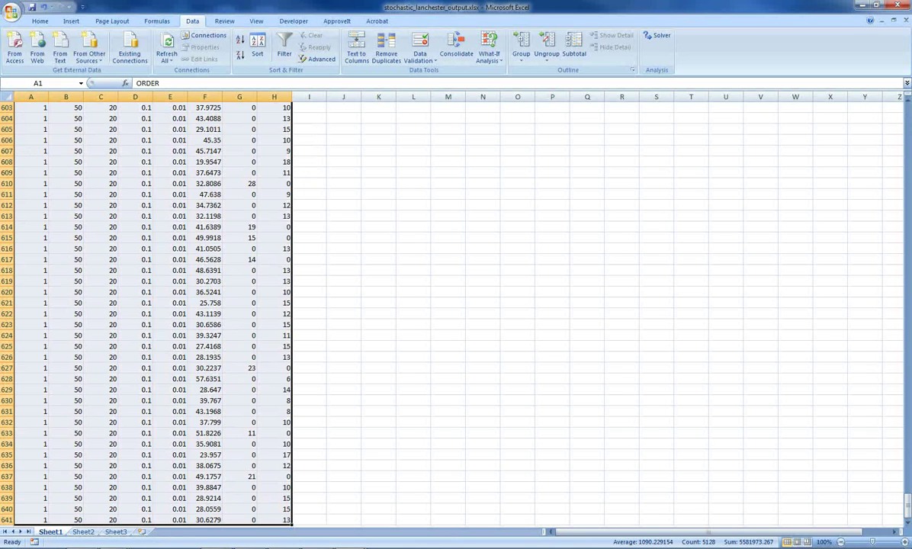
key("ctrl+BackSpace")
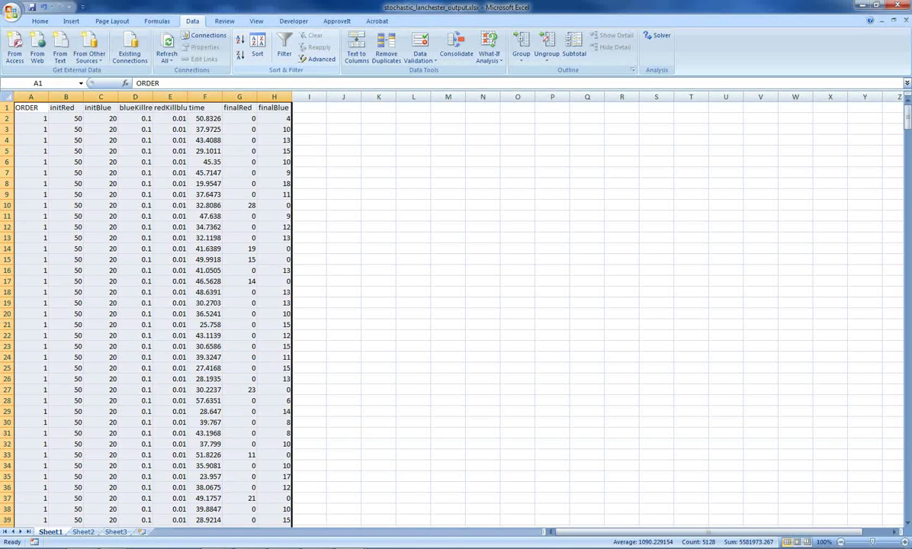
Examine the sorted rows across the first design point blocks to see how the factor combinations are ordered.
left_click(170, 216)
scroll(169, 216, "down", 3)
scroll(169, 216, "up", 3)
scroll(170, 216, "down", 14)
scroll(169, 216, "down", 20)
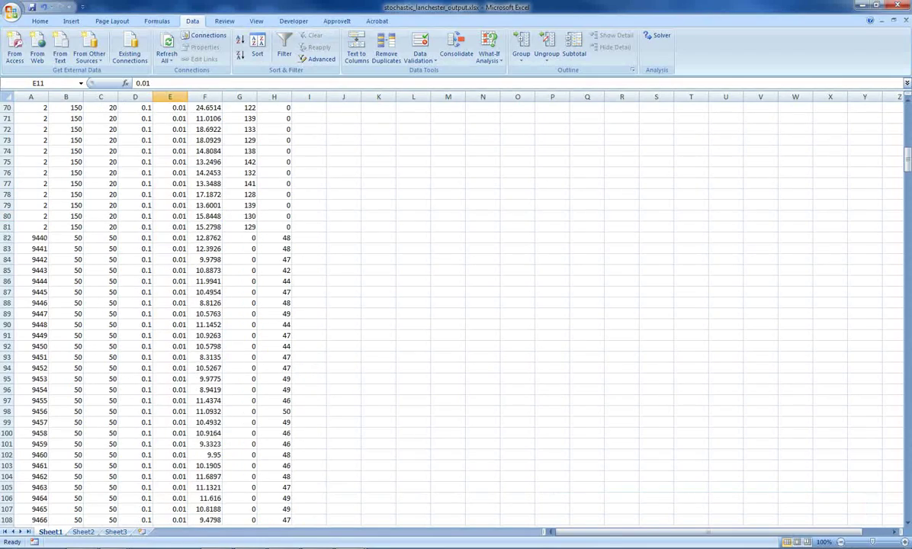
scroll(169, 216, "down", 12)
scroll(169, 216, "up", 20)
scroll(169, 216, "up", 20)
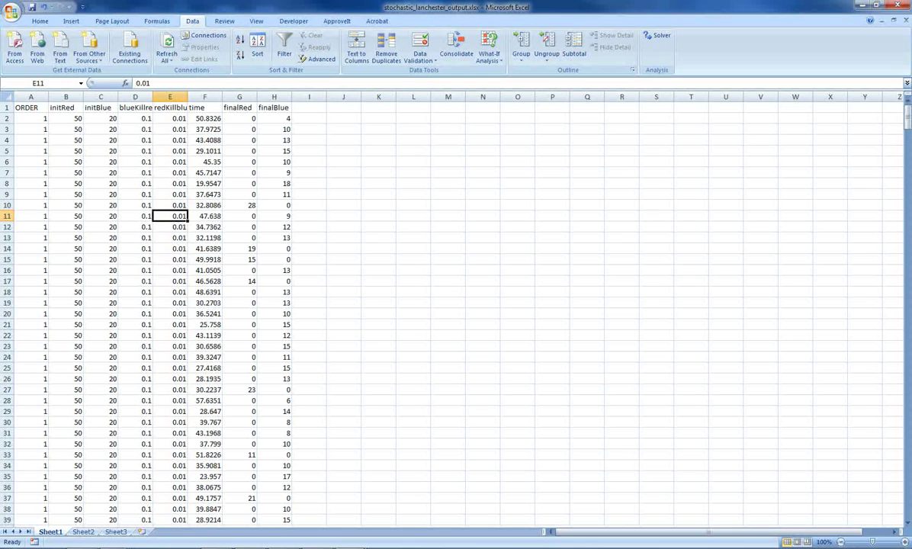
Highlight the ORDER column and the four factor columns in the sorted output for review.
left_click(170, 118)
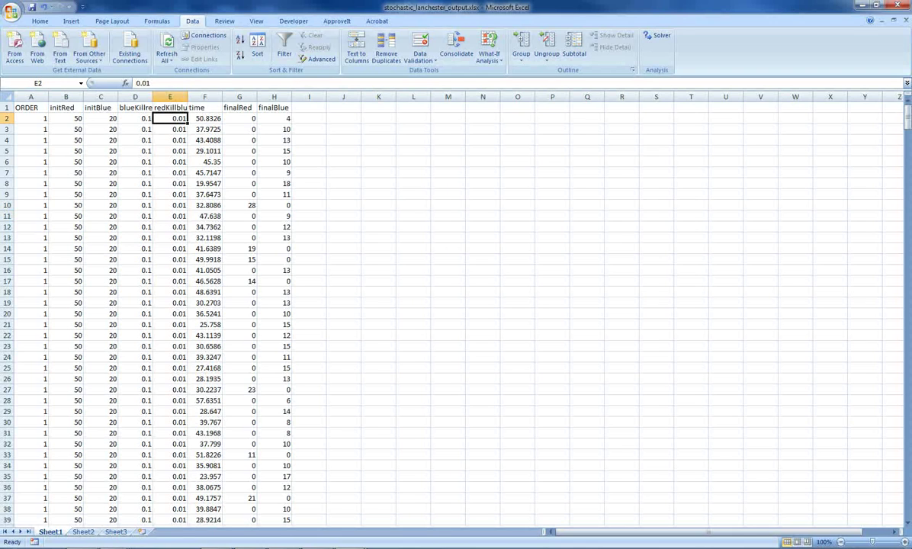
key("Up")
key("ctrl+shift+Down")
key("shift+Left")
key("shift+Left")
key("shift+Left")
key("shift+Left")
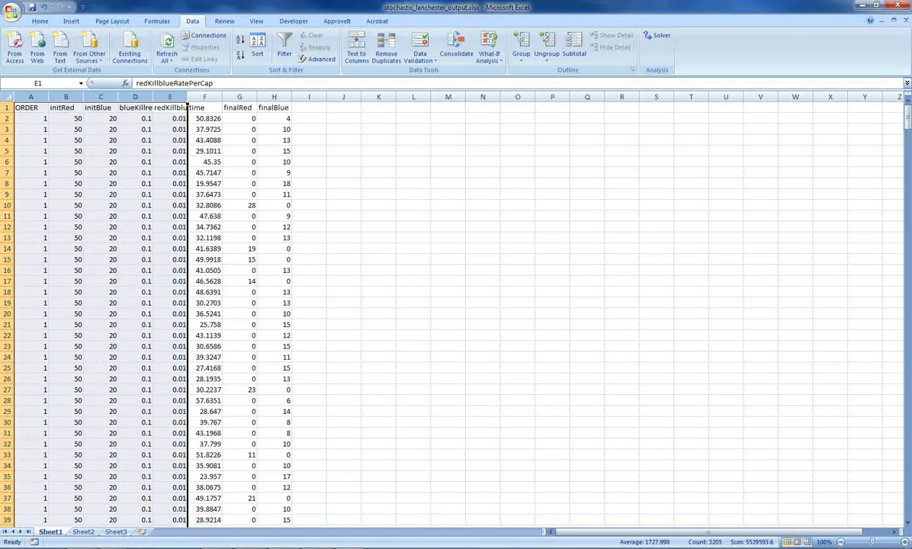
left_click(309, 129)
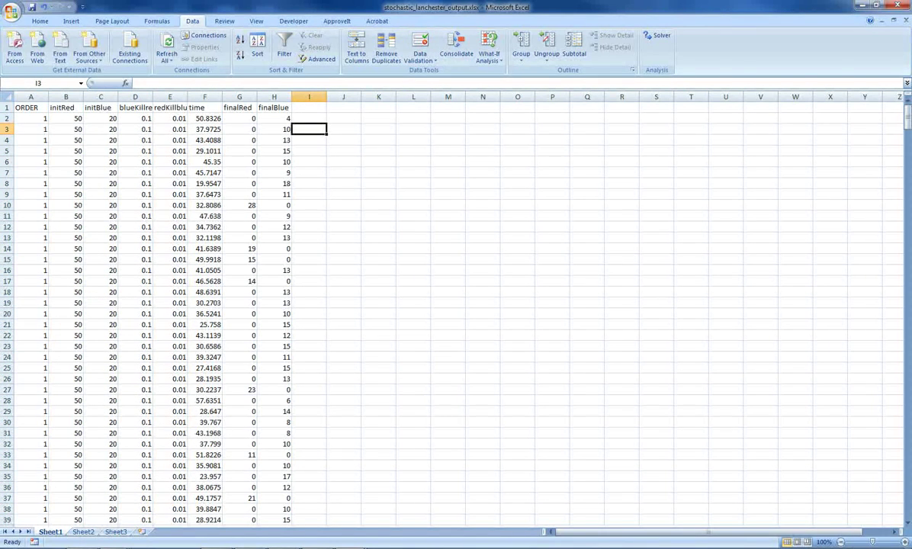
left_click_drag(170, 97, 31, 96)
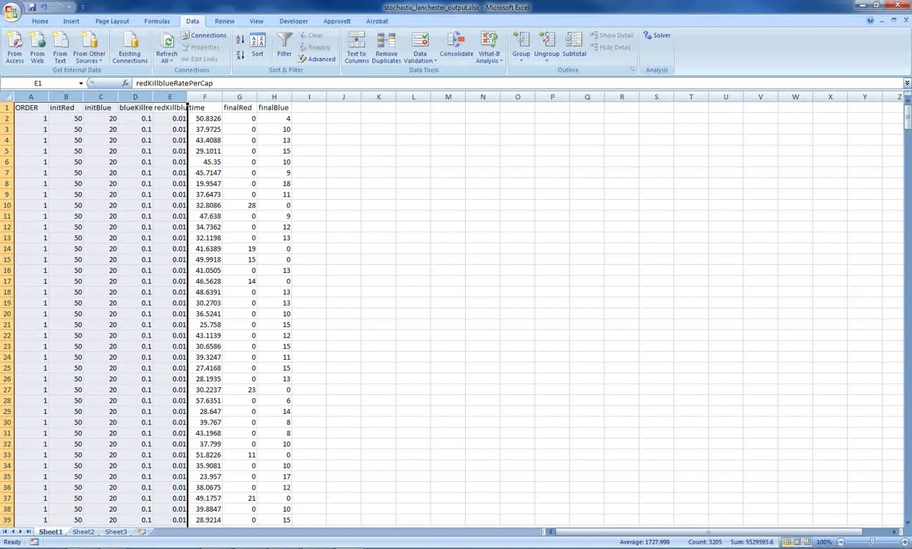
Try pasting the output's time, finalRed and finalBlue columns into Design.1.csv beside redKillRate, and undo the paste.
left_click(204, 108)
key("shift+Right")
key("shift+Right")
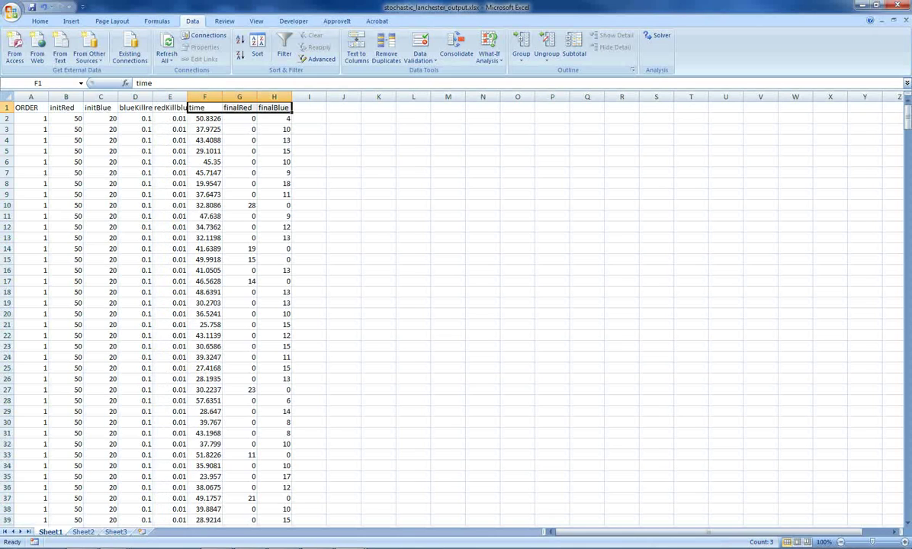
key("ctrl+shift+Down")
key("ctrl+c")
key("alt+Tab")
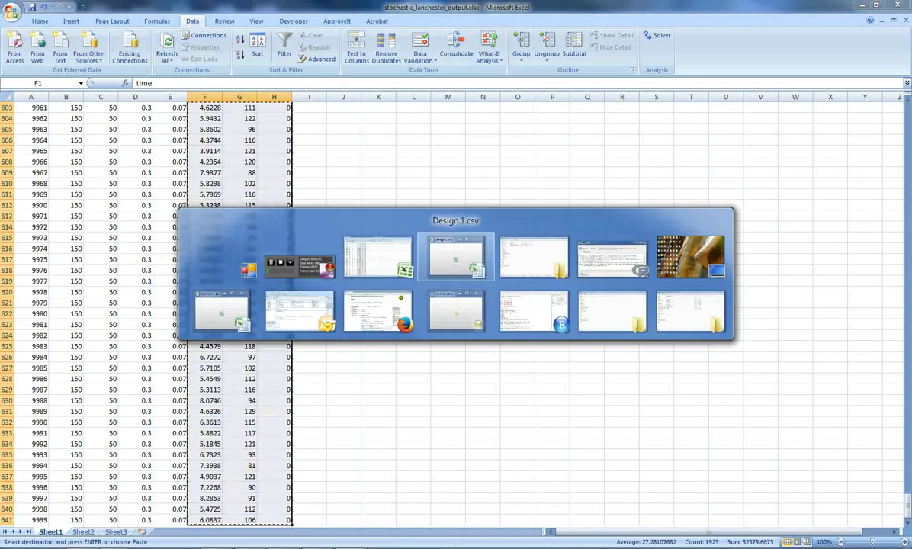
scroll(343, 205, "up", 5)
left_click(343, 205)
scroll(343, 205, "up", 15)
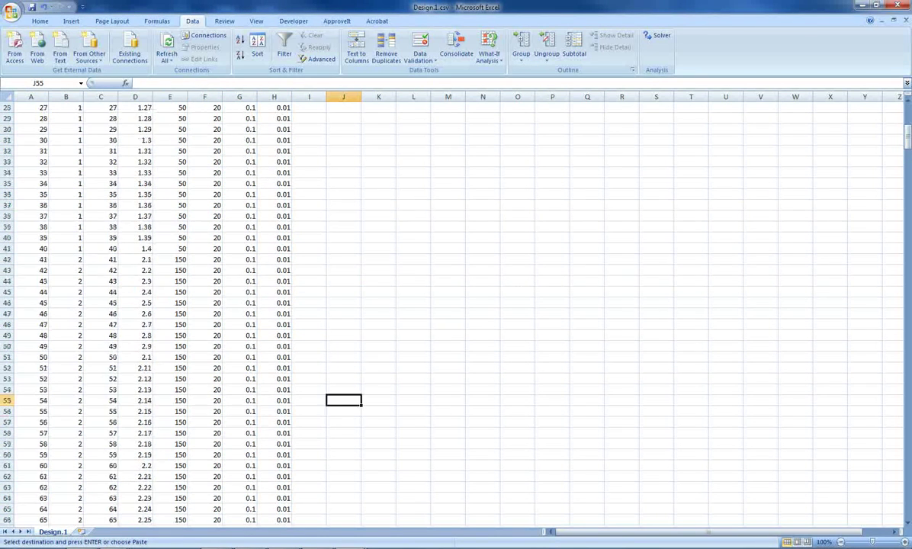
left_click(309, 108)
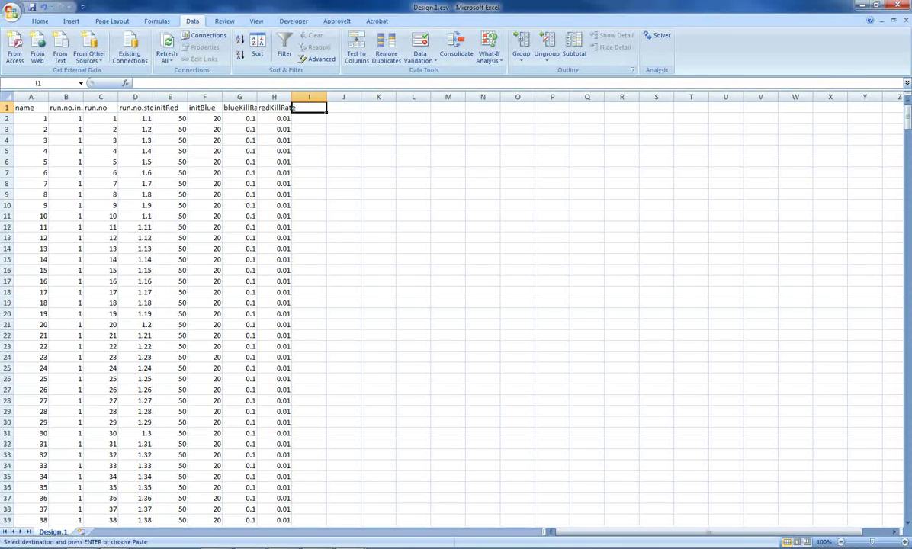
key("ctrl+v")
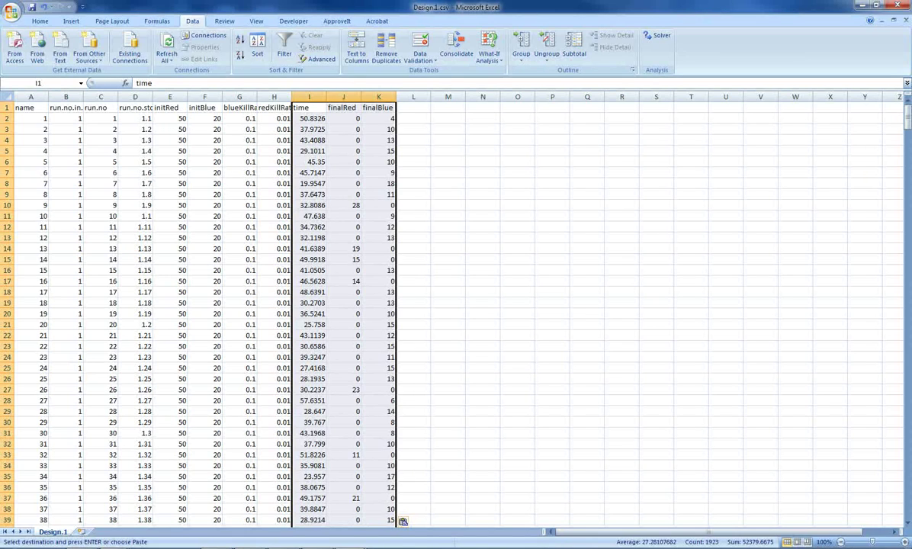
left_click(448, 183)
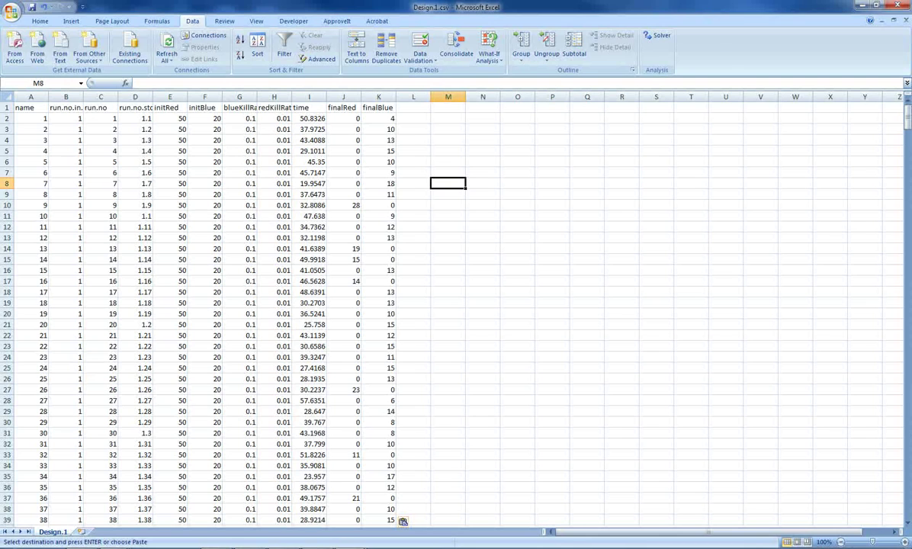
key("ctrl+z")
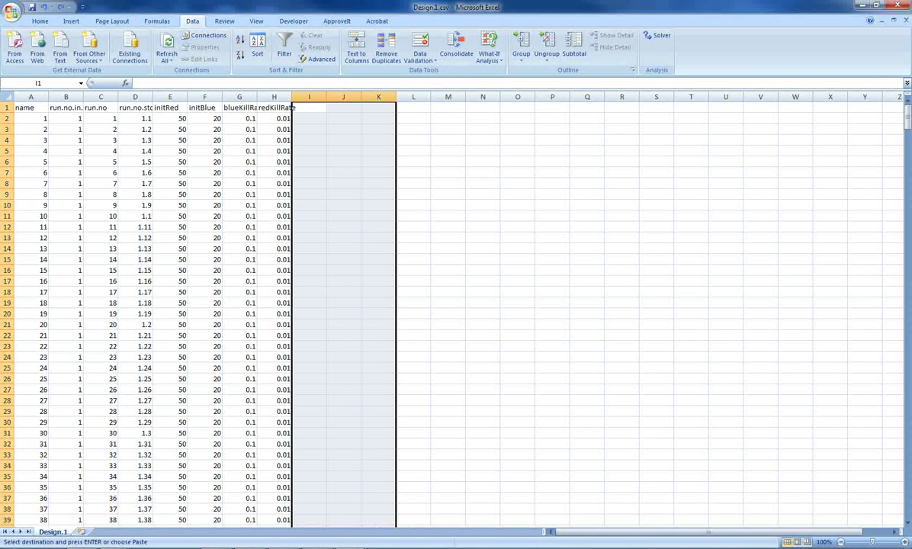
Return to the output workbook and copy all rows of the initRed through finalBlue columns, including the headers.
key("alt+Tab")
left_click(378, 172)
scroll(378, 172, "up", 18)
scroll(379, 173, "up", 11)
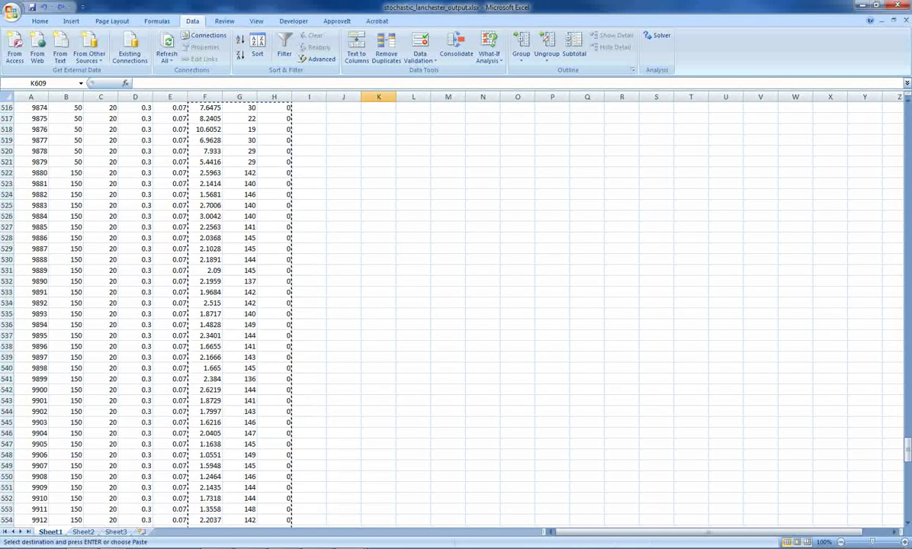
key("ctrl+Home")
key("Escape")
key("Right")
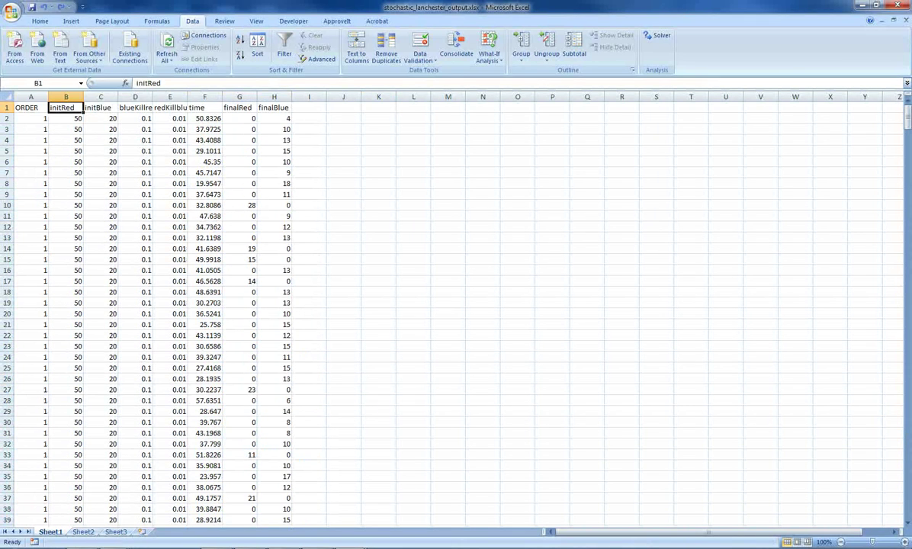
key("ctrl+shift+Right")
key("ctrl+shift+Down")
key("ctrl+c")
Paste the copied factor and response columns into Design.1.csv starting at cell I1.
key("alt+Tab")
left_click(309, 129)
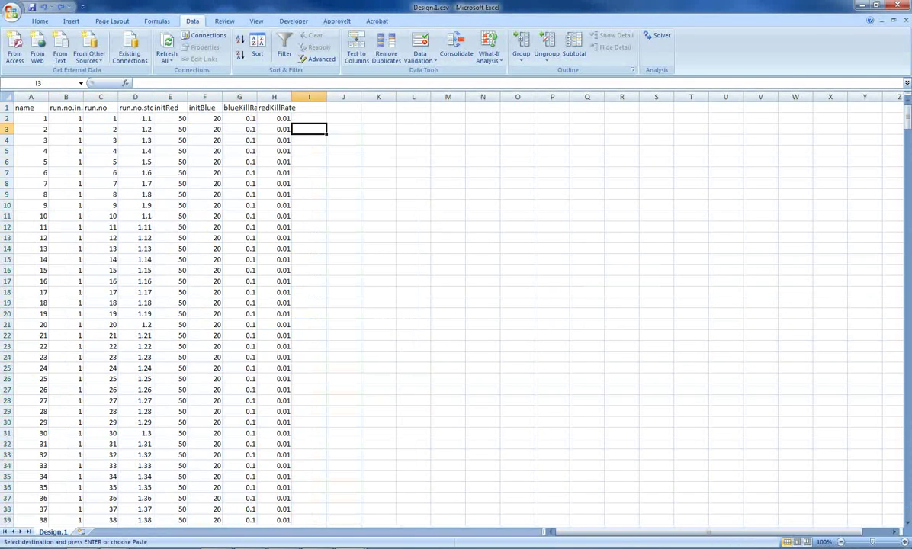
left_click(309, 108)
key("ctrl+v")
left_click(378, 194)
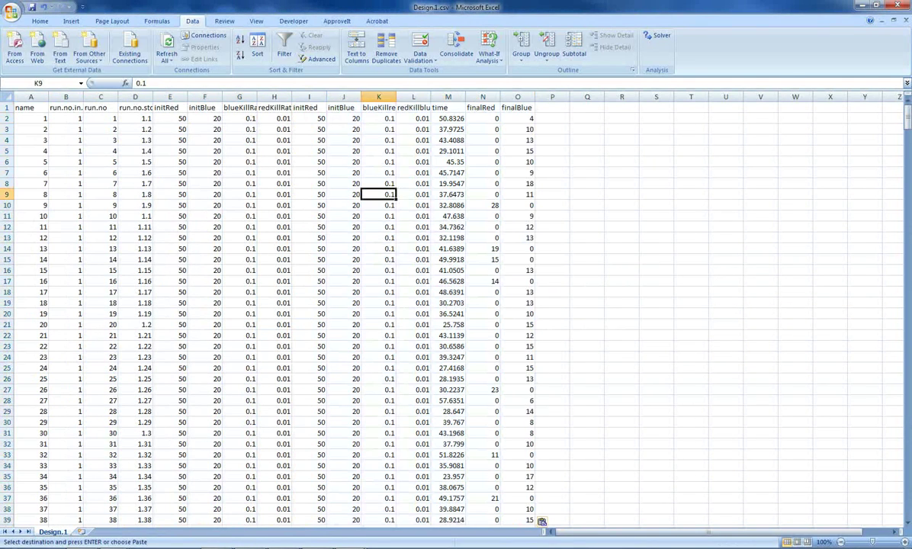
Compare the pasted factor headers initRed through redKillblueRatePerCap with the original design headers.
left_click(309, 107)
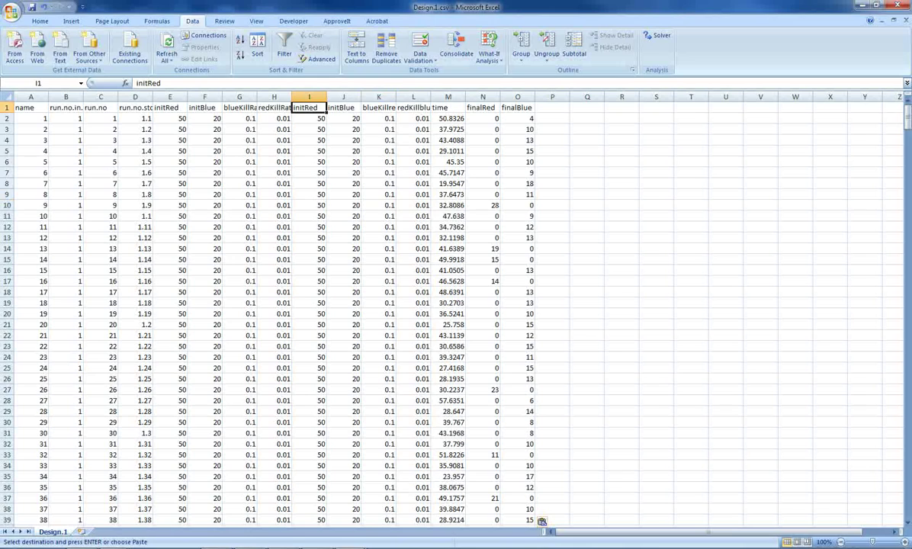
left_click_drag(309, 108, 414, 108)
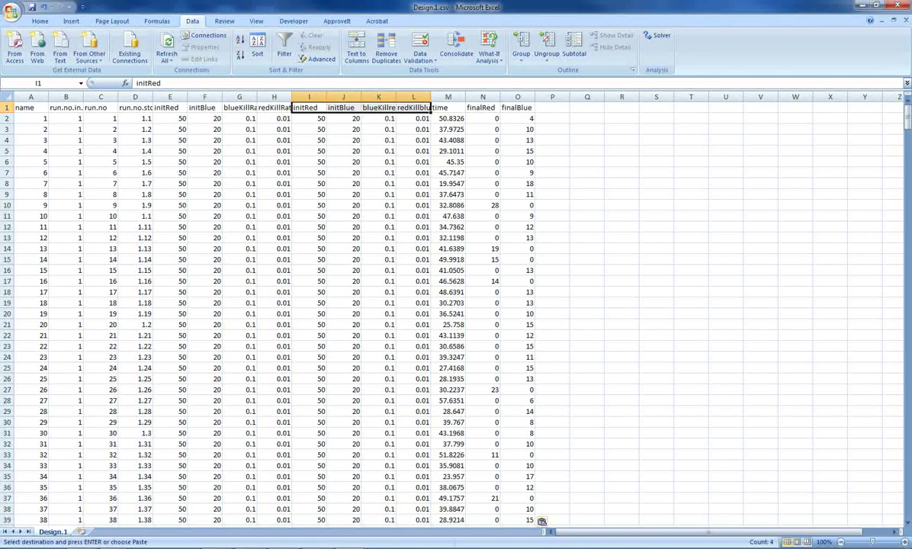
left_click_drag(274, 107, 31, 107)
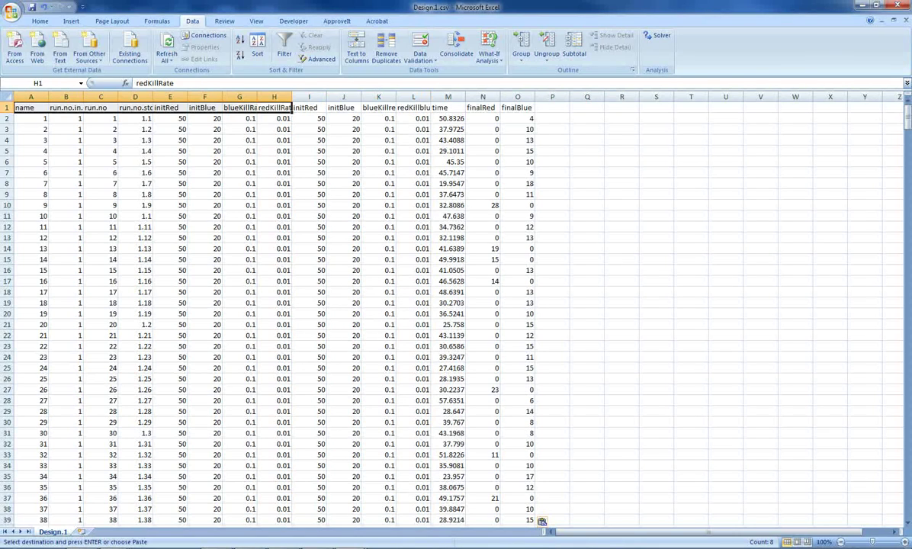
left_click(309, 118)
Enter the comparison formula =IF(E2=I2,1,0) in cell Q2 to check the design's initRed against the output's initRed.
left_click(552, 118)
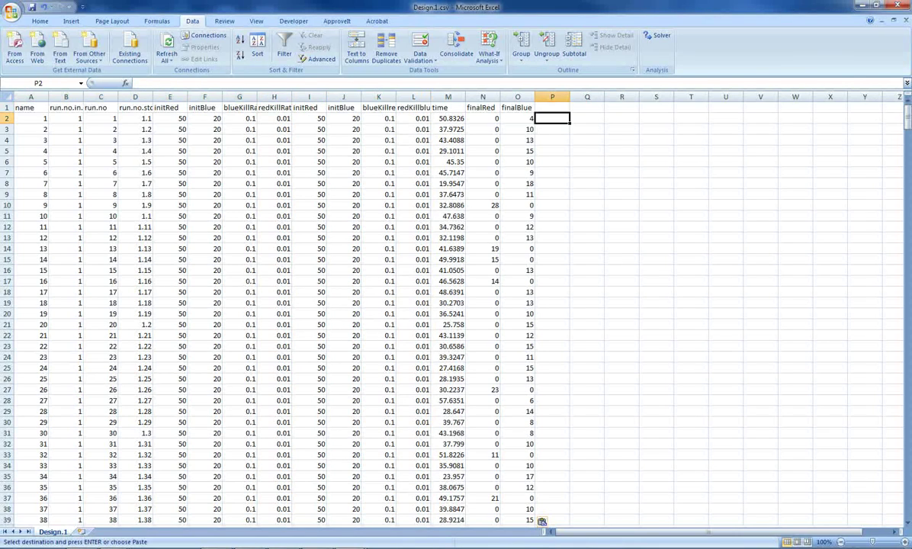
left_click(587, 118)
type("=")
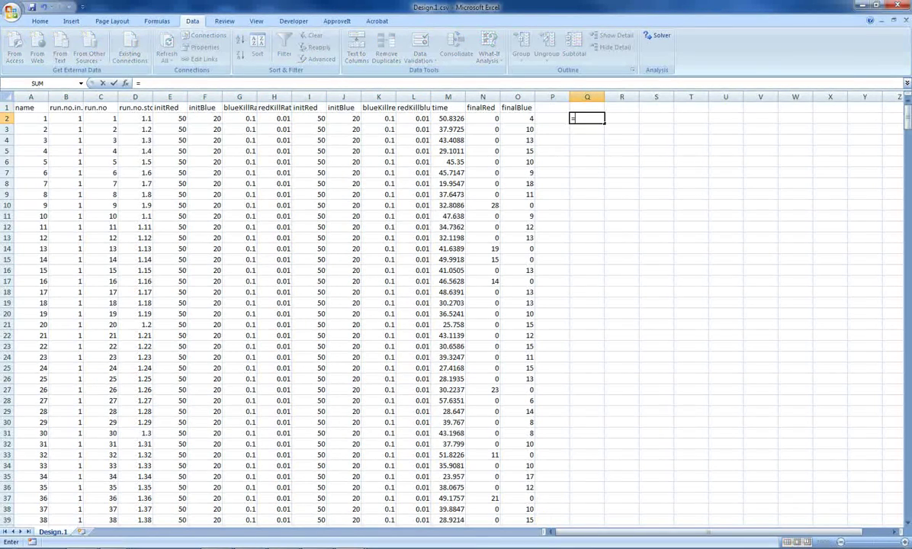
type("if")
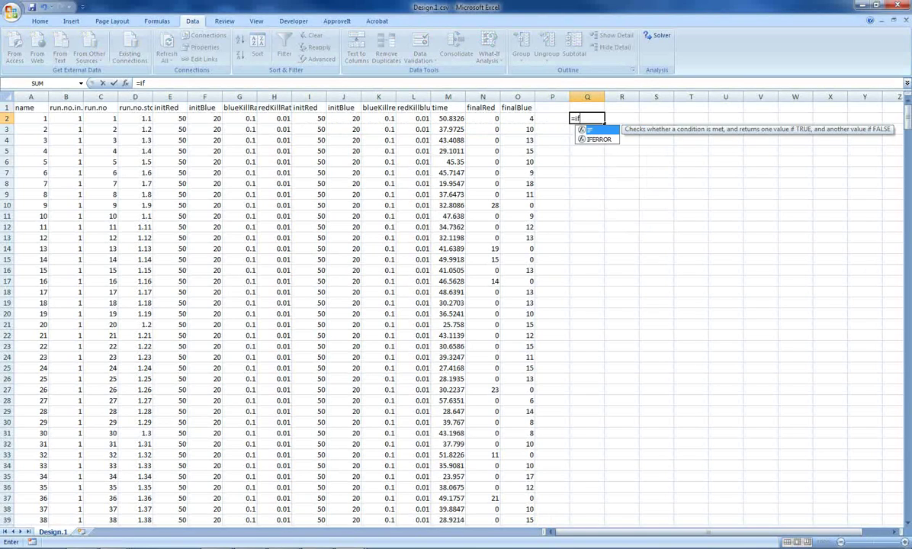
type("(")
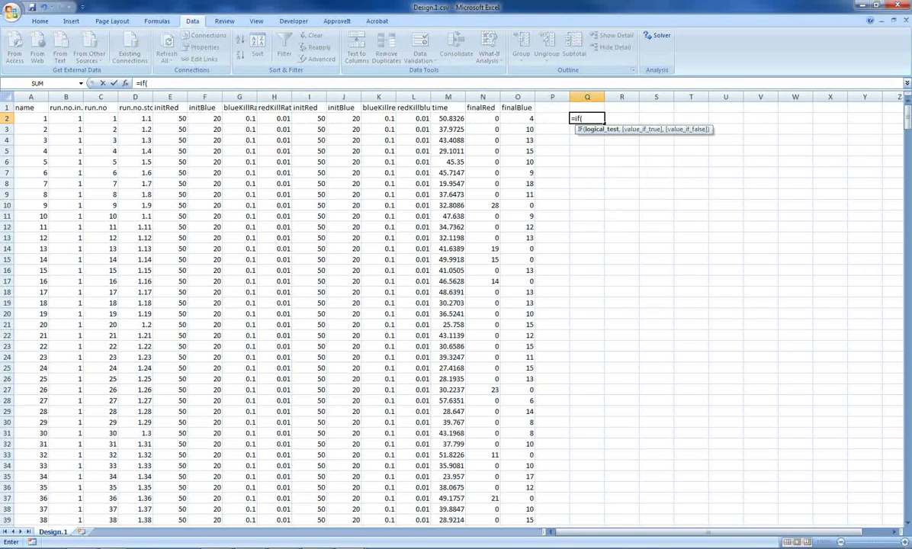
left_click(170, 118)
type("=")
left_click(309, 118)
type(",")
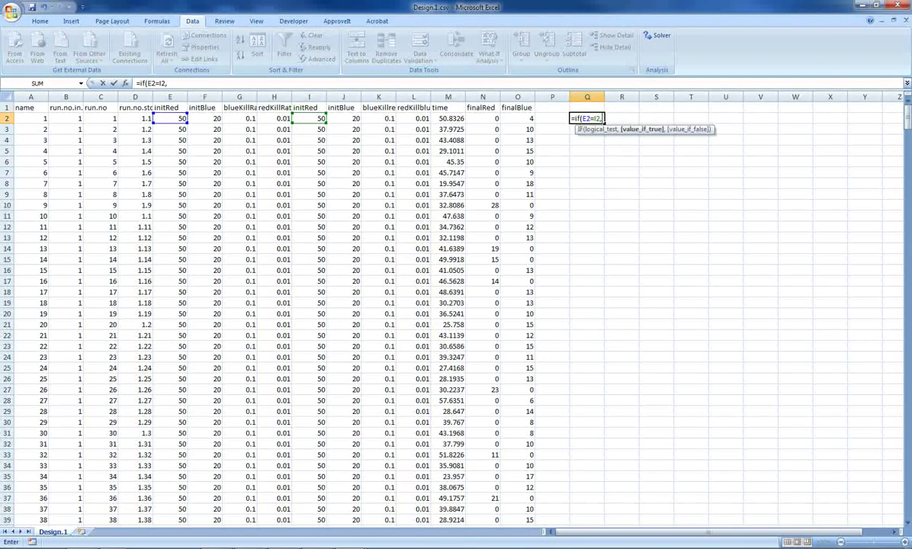
type("1,0)")
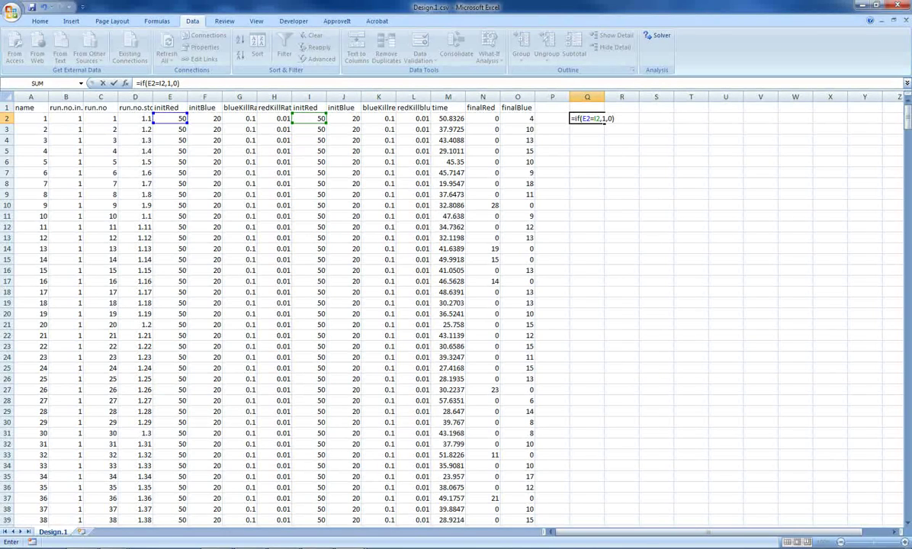
key("ctrl+Return")
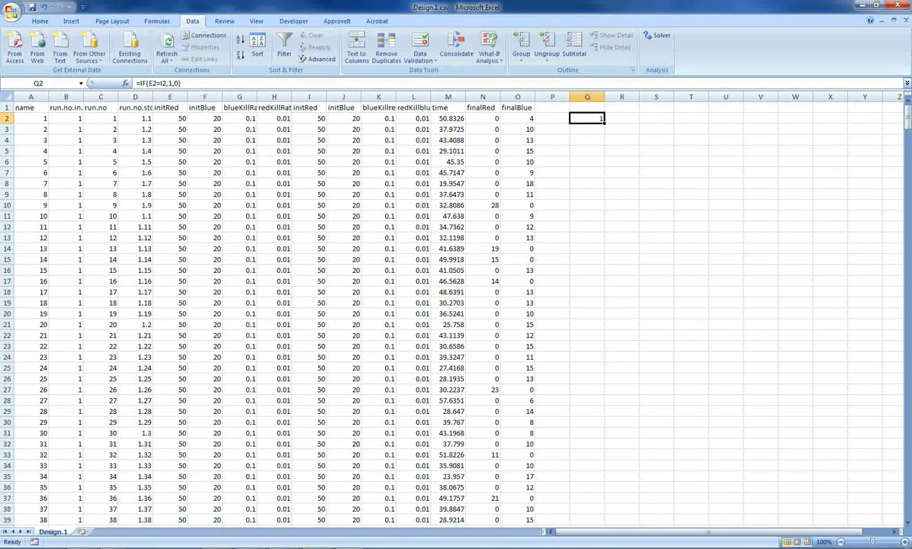
Copy the comparison formula from Q2 into R2, S2 and T2 to cover the other three factors.
key("ctrl+c")
key("Right")
key("ctrl+v")
key("Right")
key("ctrl+v")
key("Right")
key("ctrl+v")
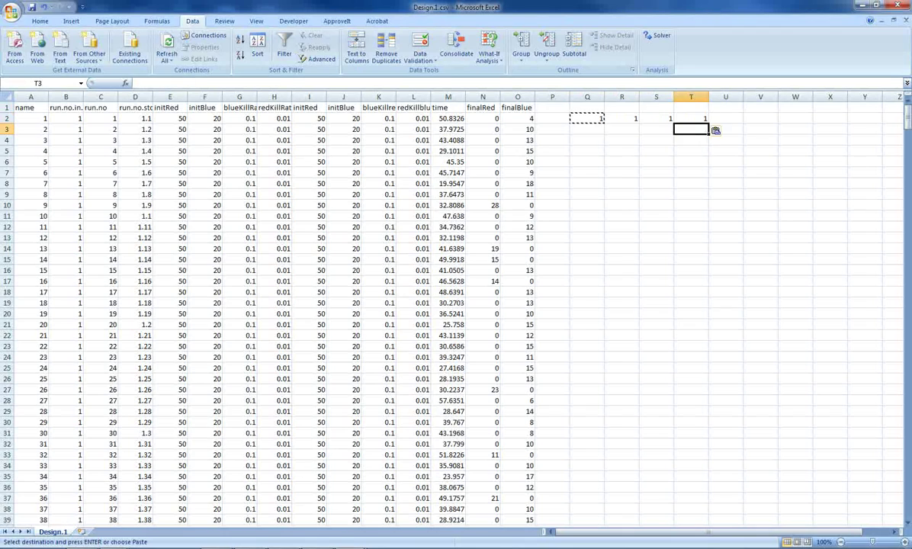
key("Escape")
Copy the four comparison formulas in Q2:T2 down through the last data row, filling Q3:T641.
key("Left")
key("Left")
key("Left")
key("Right")
key("Right")
key("Left")
key("Left")
key("Left")
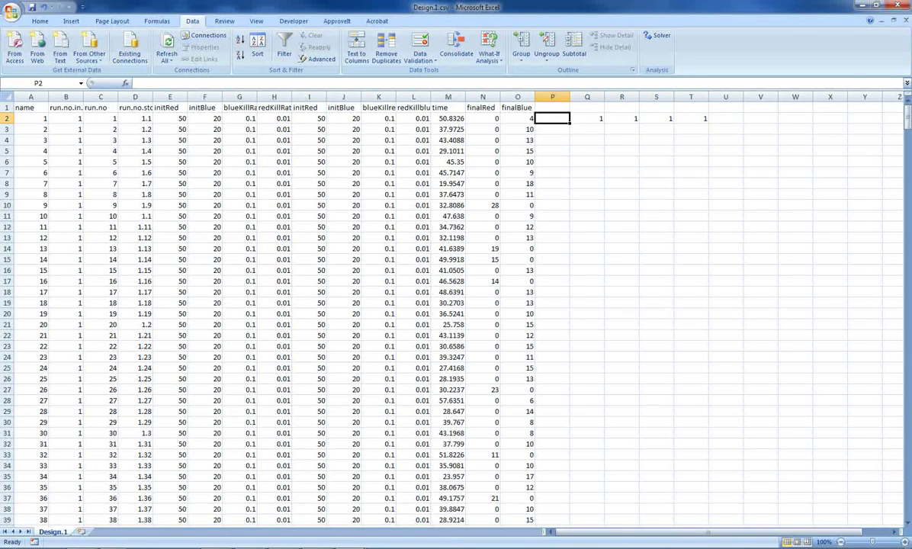
key("Right")
key("shift+Right")
key("shift+Right")
key("shift+Right")
key("ctrl+c")
key("Down")
key("shift+Right")
key("shift+Right")
key("shift+Right")
key("shift+Page_Down")
key("shift+Page_Down")
key("shift+Page_Down")
key("shift+Page_Down")
key("shift+Page_Down")
key("shift+Page_Down")
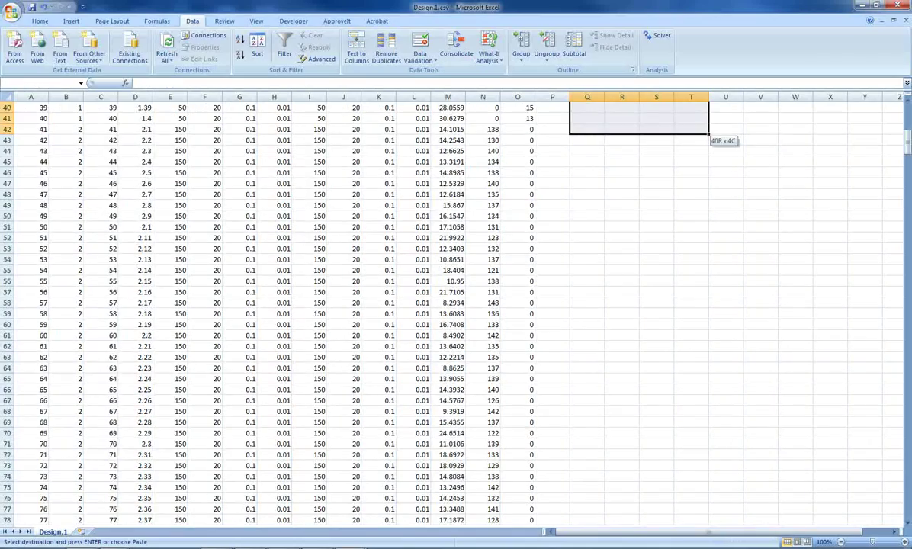
key("shift+Page_Down")
key("shift+Page_Down")
key("shift+Page_Down")
key("shift+Page_Down")
key("shift+Page_Down")
key("shift+Page_Down")
key("shift+Page_Down")
key("shift+Page_Down")
key("shift+Page_Down")
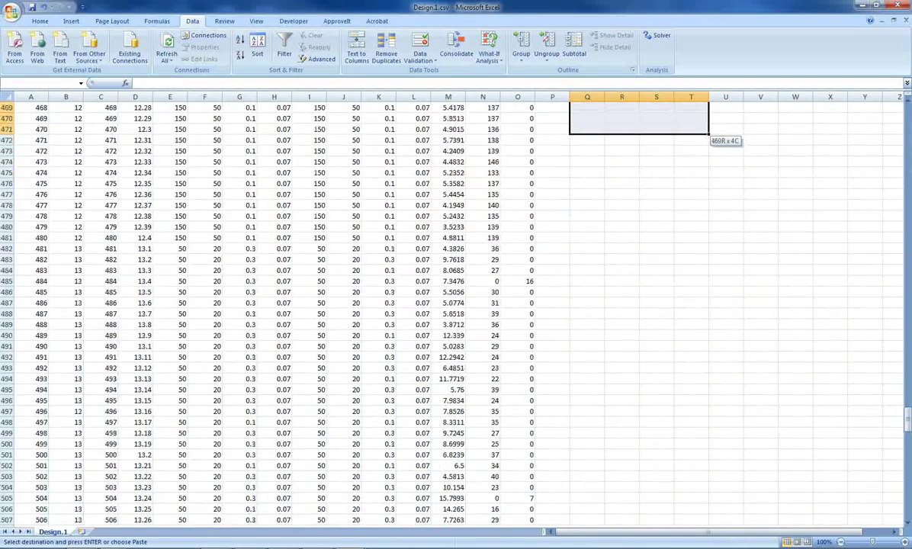
key("shift+Page_Down")
key("shift+Page_Down")
key("shift+Page_Up")
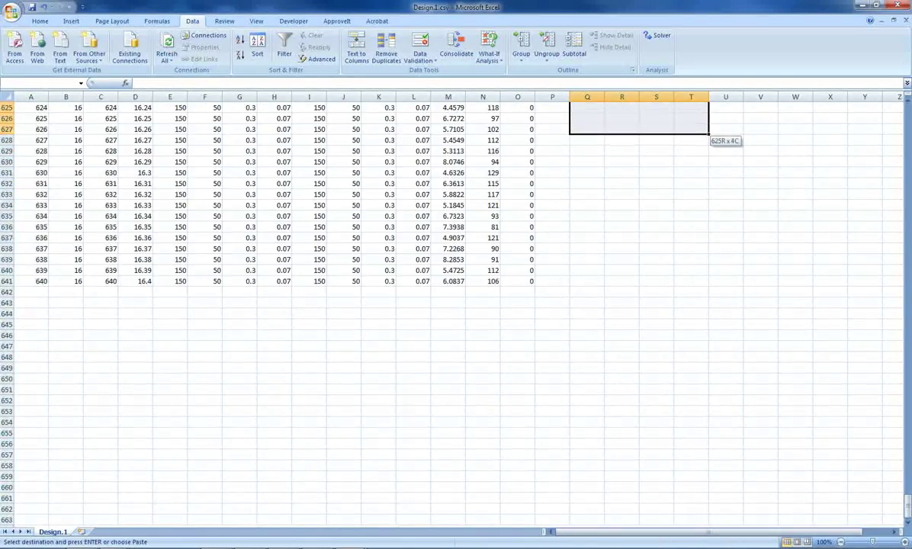
key("shift+Down")
key("shift+Down")
key("shift+Down")
key("shift+Down")
key("shift+Down")
key("shift+Down")
key("shift+Down")
key("shift+Down")
key("shift+Down")
key("shift+Down")
key("shift+Down")
key("shift+Down")
key("shift+Down")
key("shift+Down")
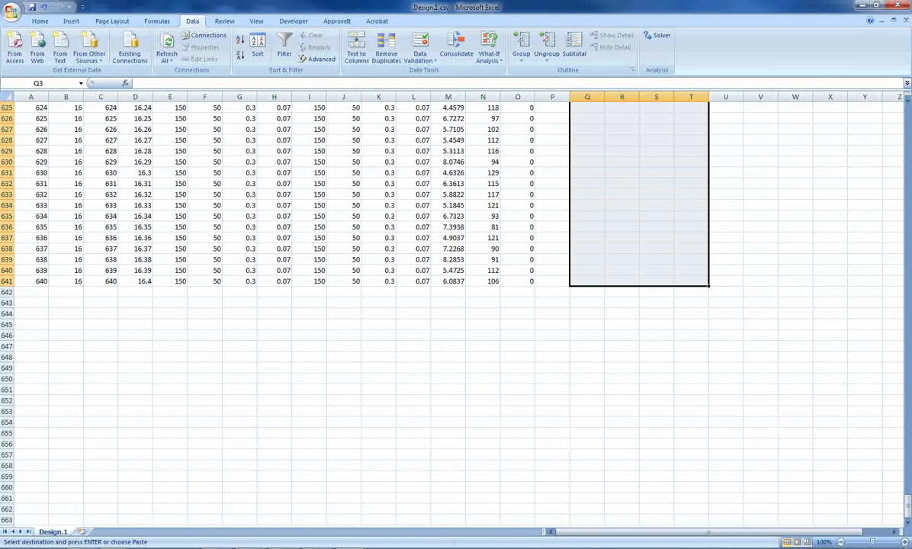
key("ctrl+v")
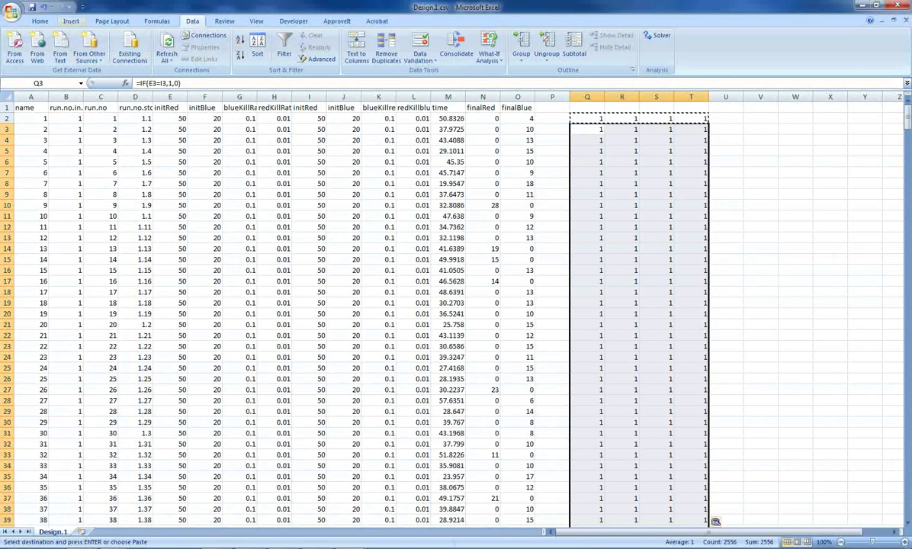
Apply a color scale conditional format to the comparison results in Q3:T641.
left_click(40, 21)
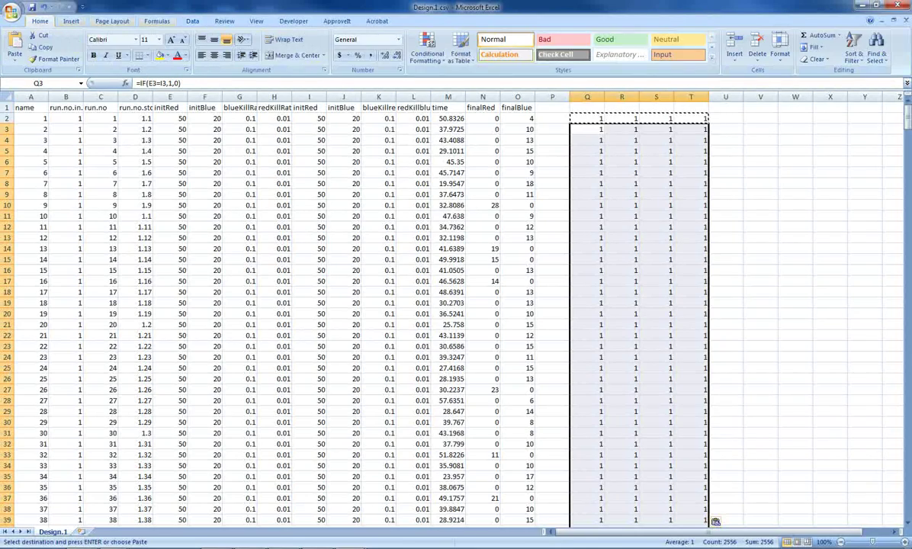
left_click(427, 47)
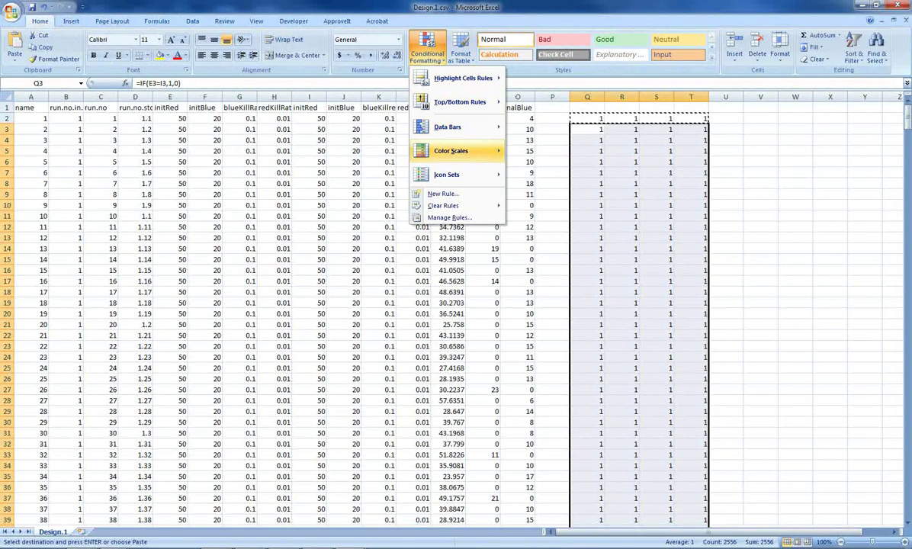
mouse_move(456, 151)
left_click(516, 150)
left_click(725, 184)
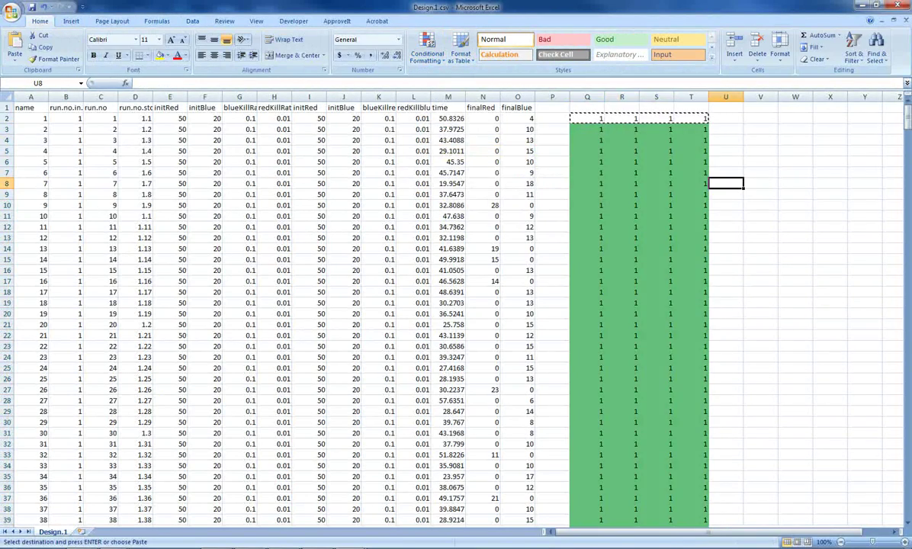
Examine the color-coded comparison columns along all data rows for mismatches between the design and output factors.
scroll(725, 183, "down", 3)
scroll(457, 305, "down", 20)
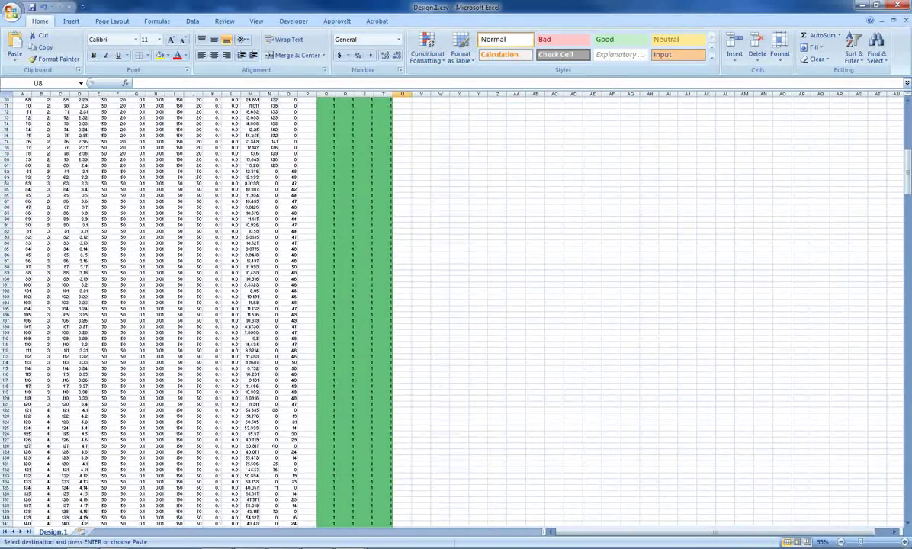
scroll(457, 305, "down", 20)
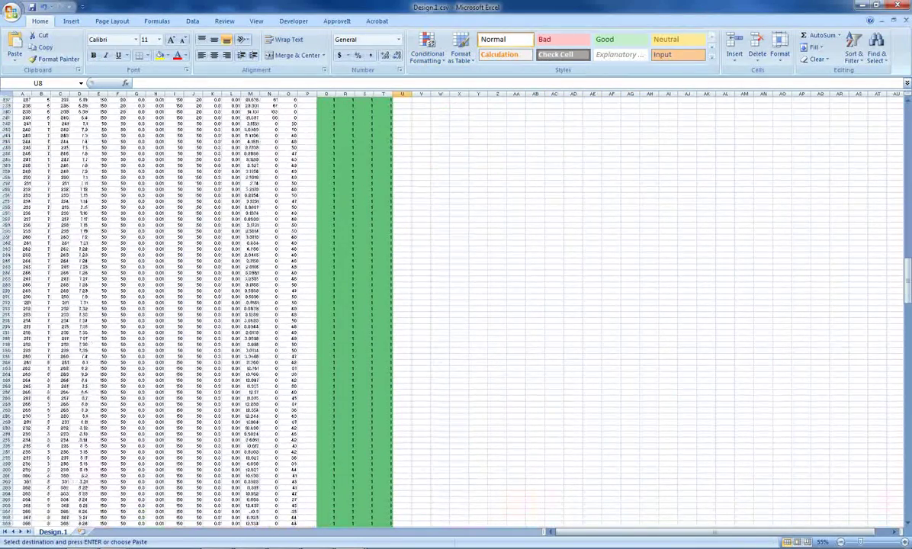
scroll(458, 305, "down", 20)
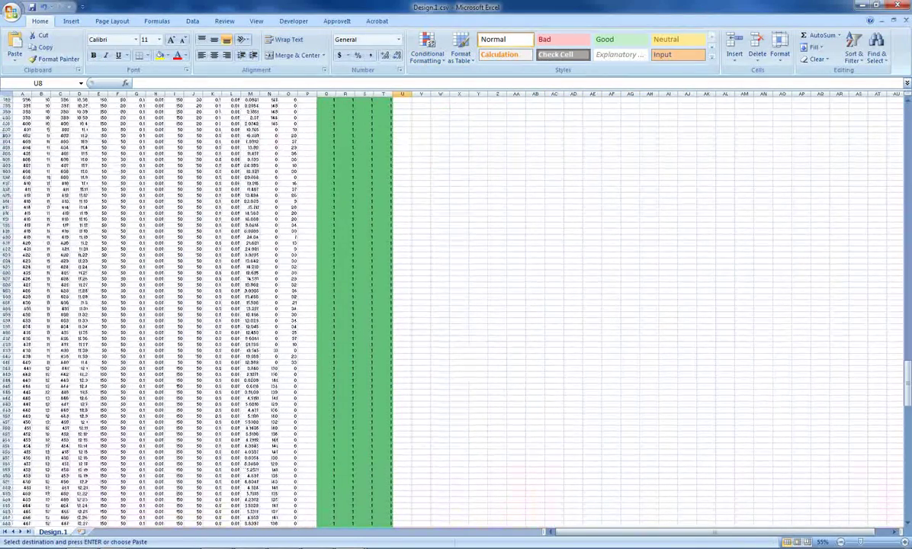
scroll(457, 305, "down", 20)
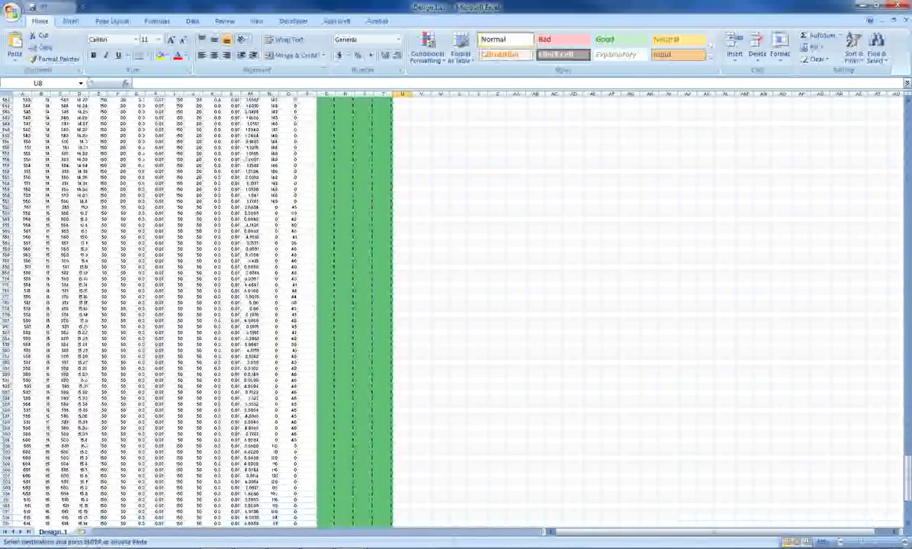
scroll(458, 305, "up", 20)
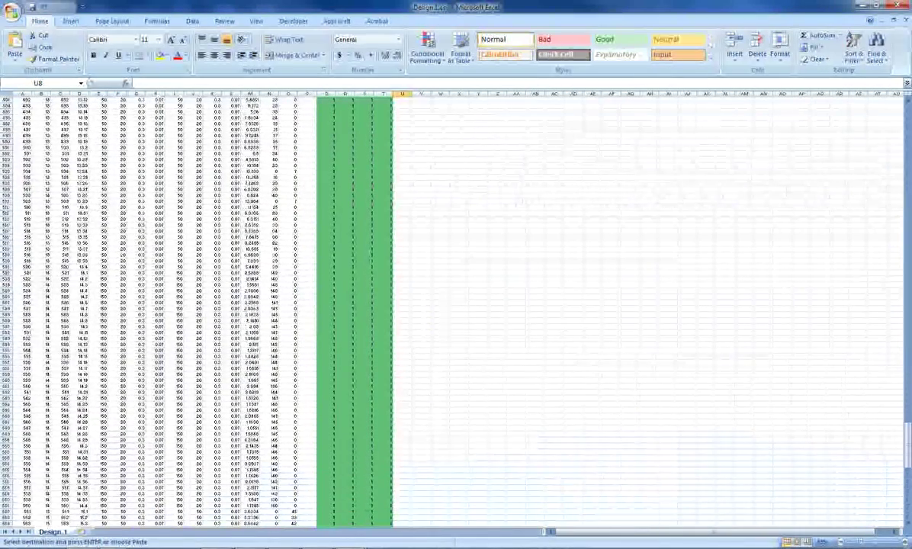
scroll(458, 305, "up", 20)
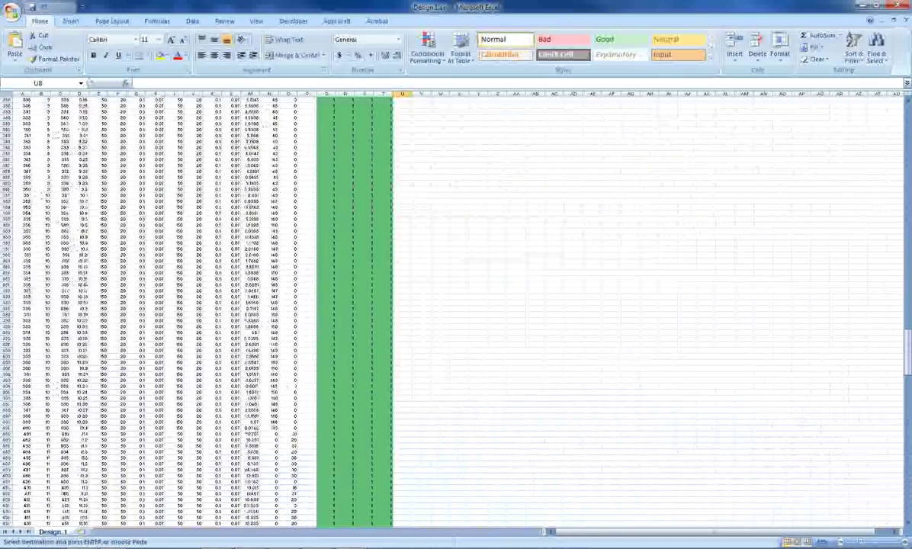
scroll(457, 305, "up", 20)
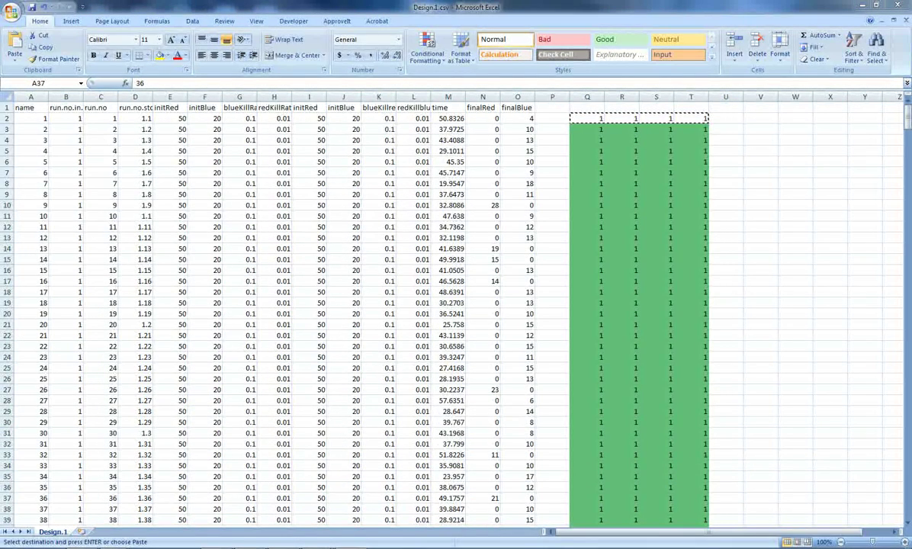
Delete the comparison columns Q through T.
left_click_drag(587, 97, 691, 97)
right_click(701, 98)
left_click(721, 167)
left_click(694, 172)
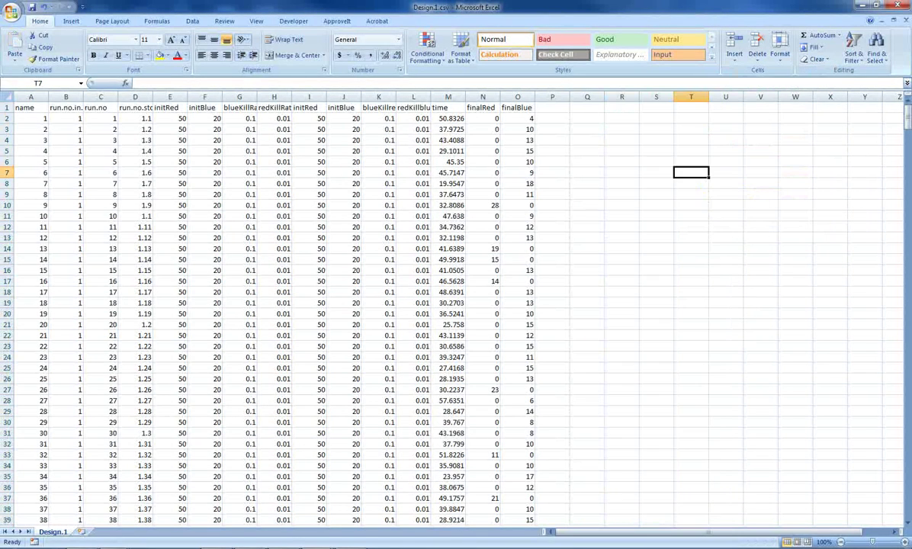
Delete the duplicate factor columns I through L, initRed through redKillblueRatePerCap.
left_click_drag(413, 96, 309, 97)
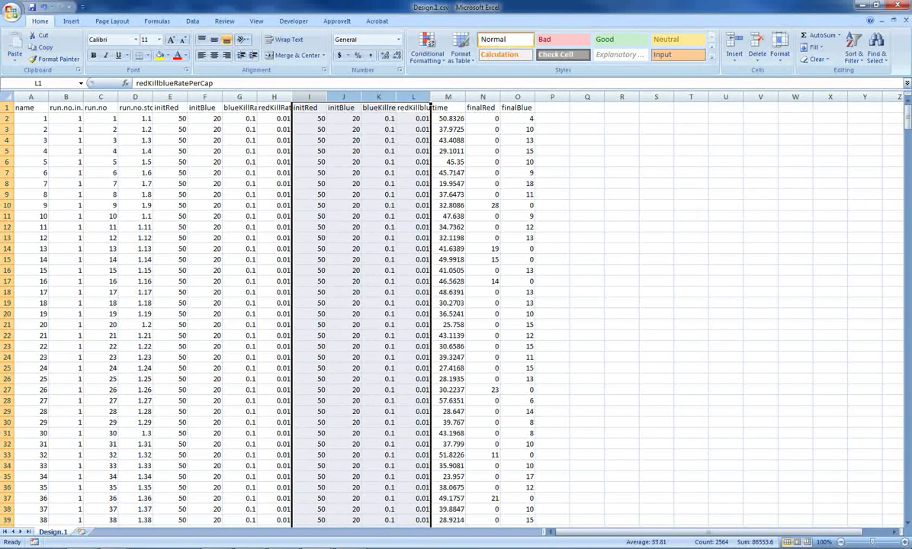
right_click(333, 97)
left_click(362, 155)
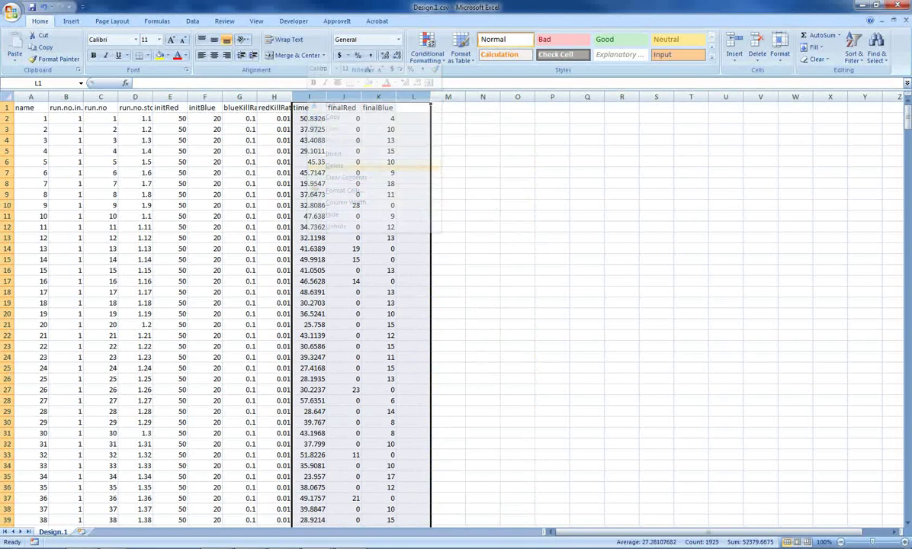
left_click(413, 172)
Review the design columns A through H and the response columns time, finalRed and finalBlue in the merged sheet.
left_click_drag(273, 96, 23, 96)
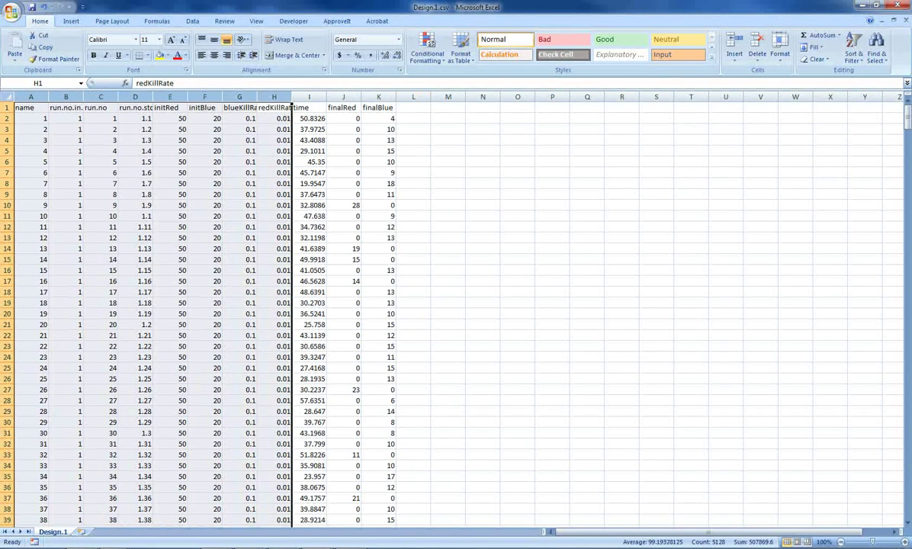
left_click(482, 162)
left_click_drag(308, 97, 381, 97)
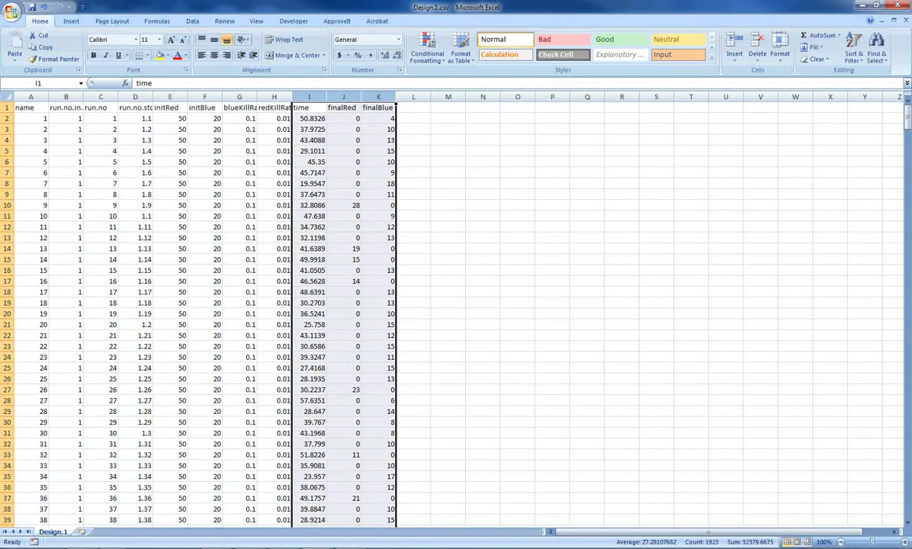
scroll(305, 305, "down", 20)
scroll(305, 305, "up", 5)
scroll(305, 305, "up", 16)
left_click(482, 194)
Save Design.1.csv, keeping the comma-delimited CSV format.
left_click(32, 7)
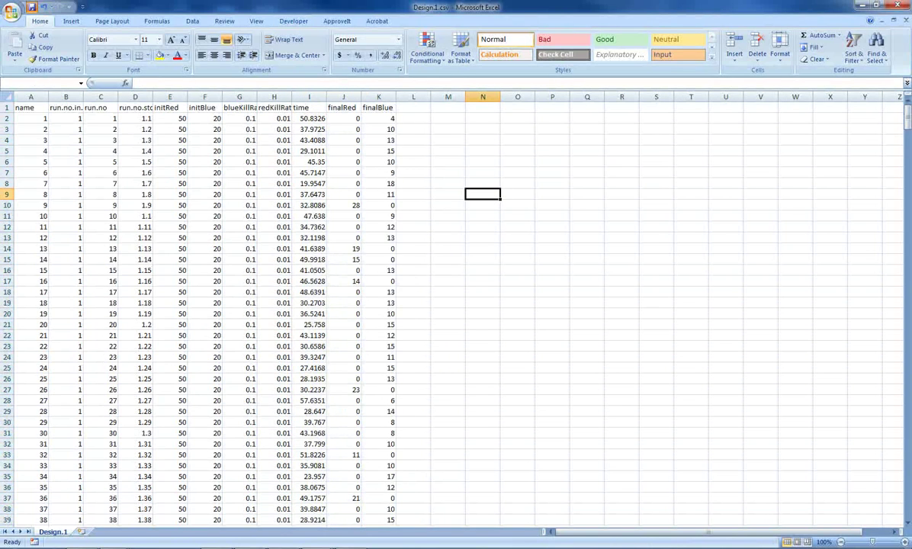
key("ctrl+s")
left_click_drag(458, 252, 403, 147)
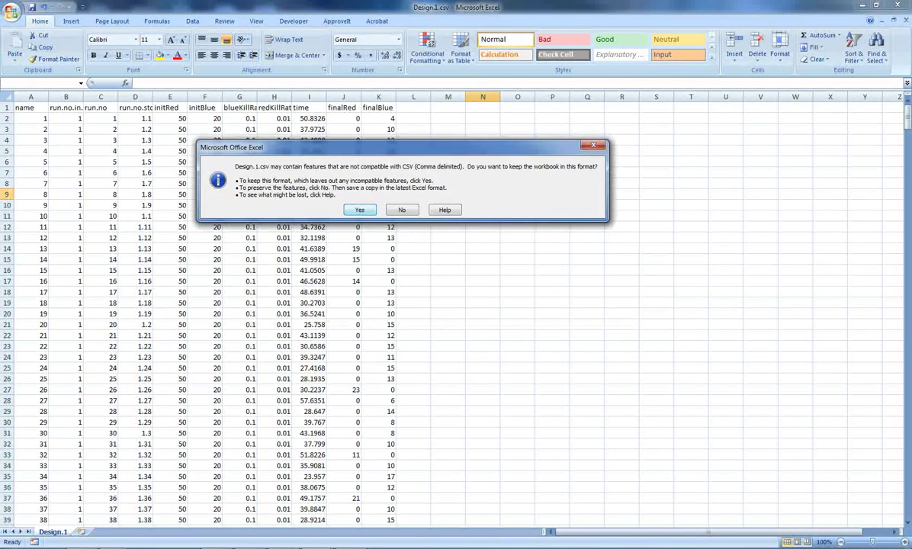
left_click(360, 209)
left_click(552, 259)
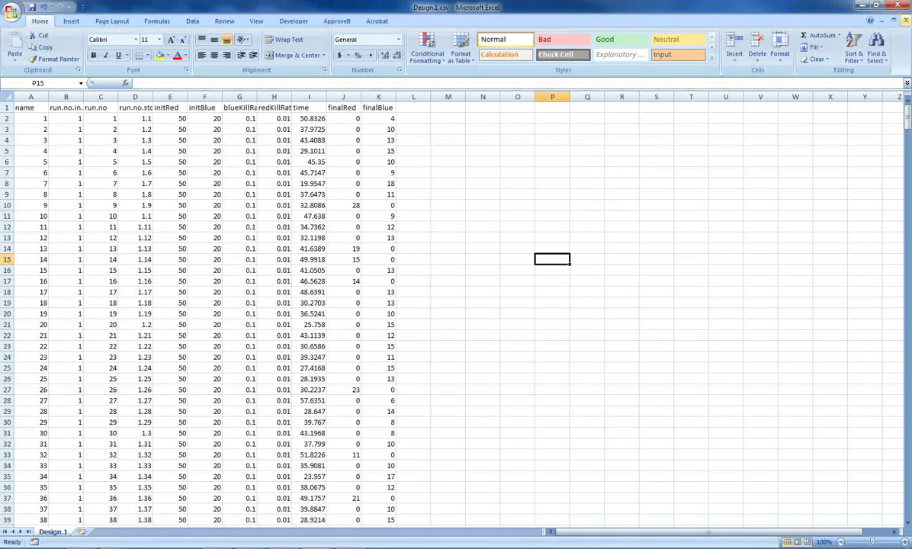
Close Design.1.csv without saving it again, returning to the stochastic_lanchester_output.xlsx workbook.
left_click(906, 20)
left_click_drag(457, 262, 404, 161)
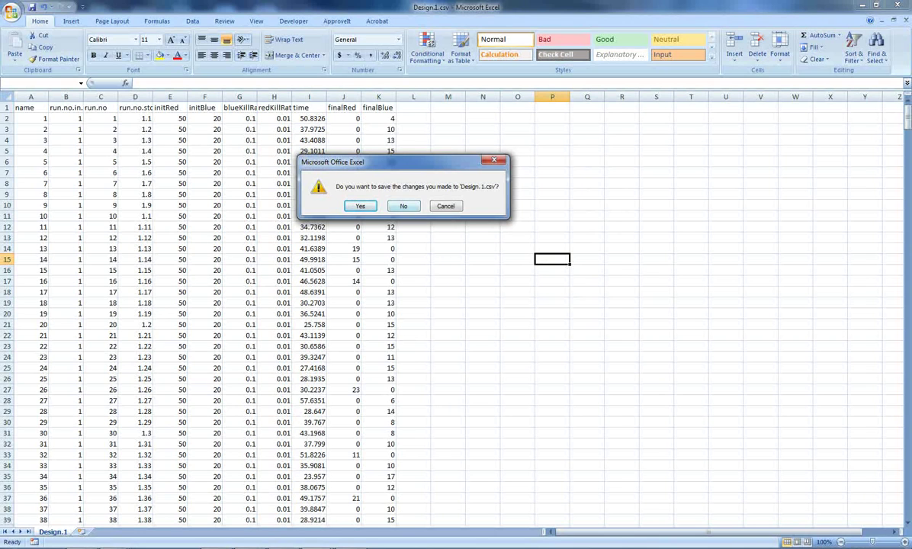
left_click(403, 206)
left_click(414, 216)
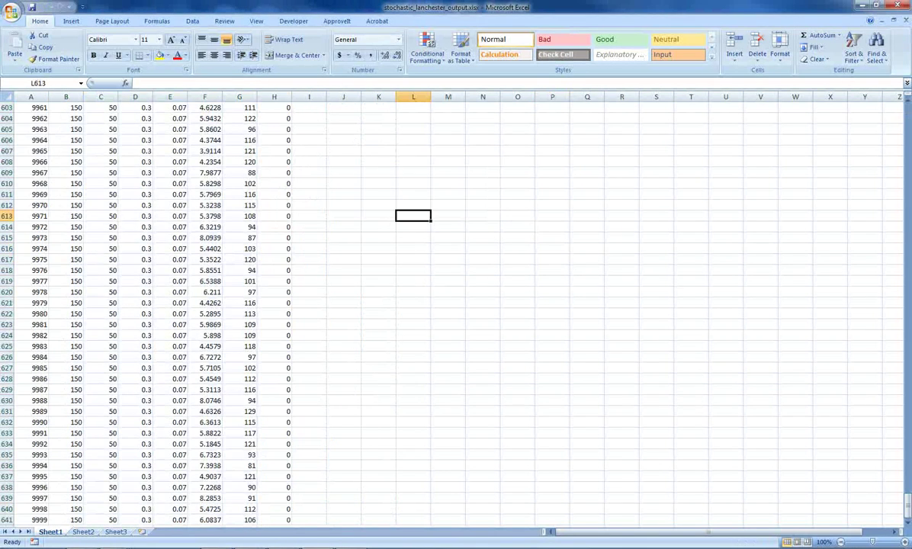
Close stochastic_lanchester_output.xlsx and exit the spreadsheet program without saving changes.
scroll(229, 313, "up", 20)
left_click(897, 6)
key("n")
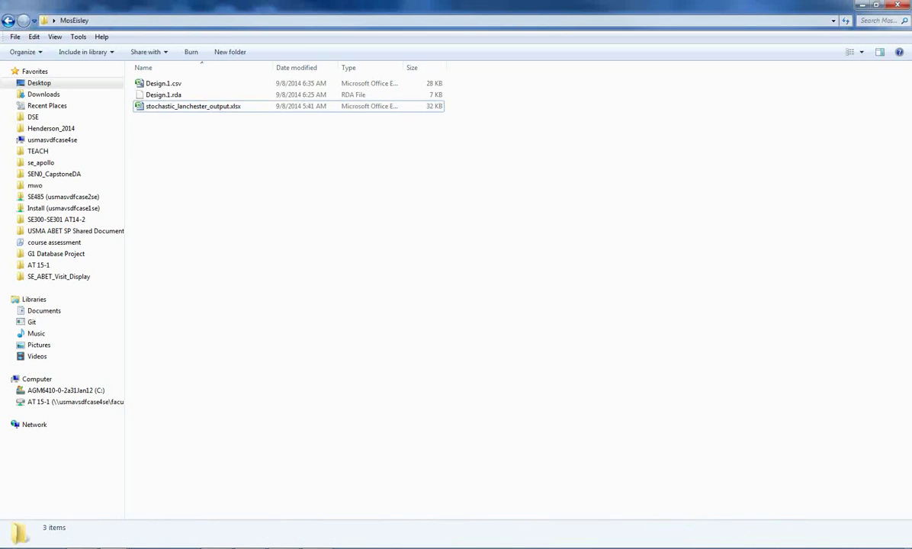
Switch to R Commander, start re-importing the experiment from csv and rda files, and load Design.1.rda from the MosEisley folder as the design.
key("alt+Tab")
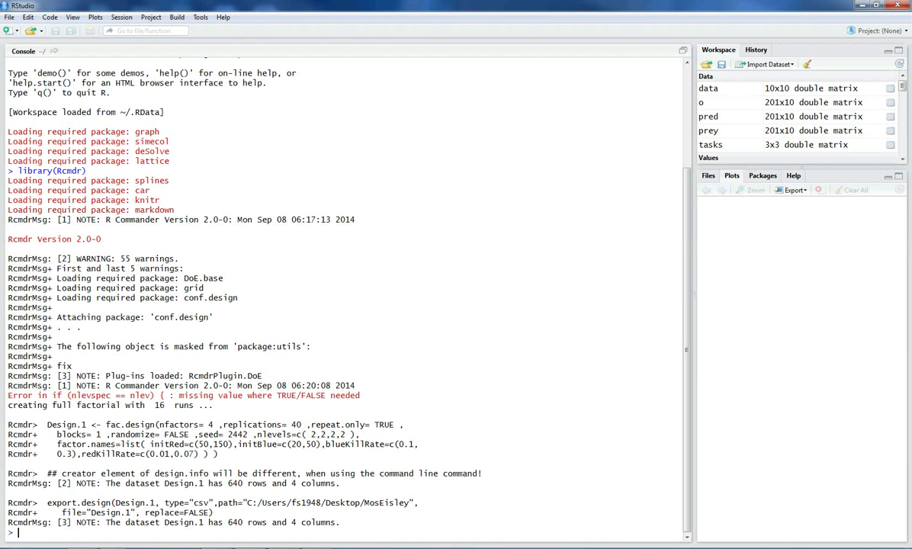
key("alt+Tab")
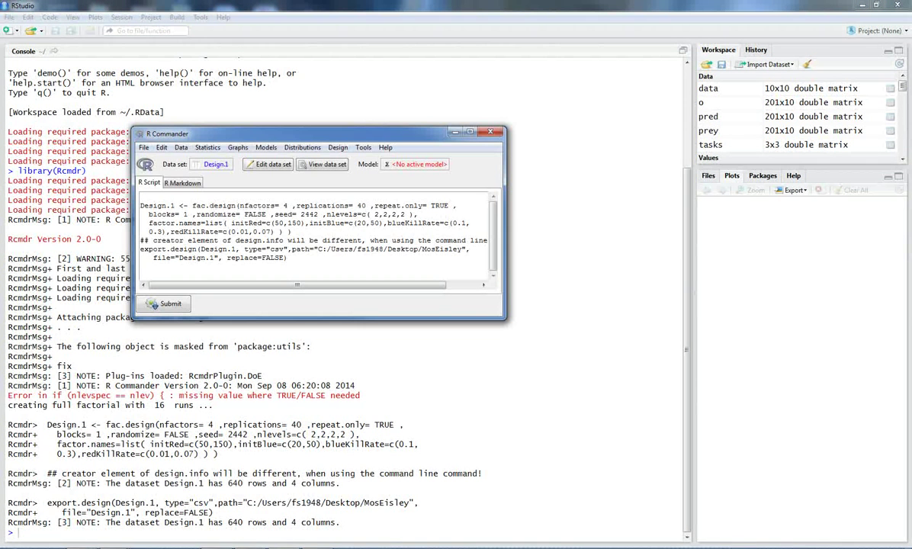
left_click_drag(305, 133, 283, 90)
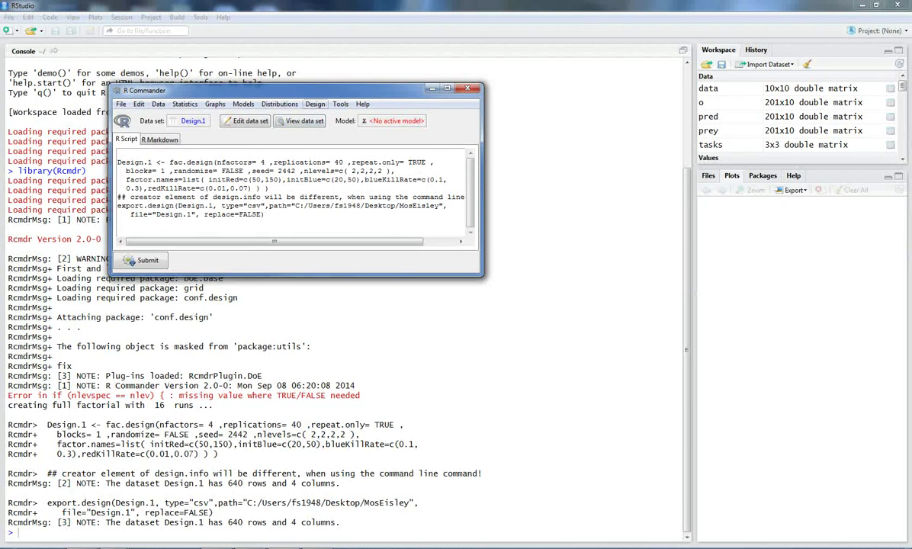
left_click(315, 104)
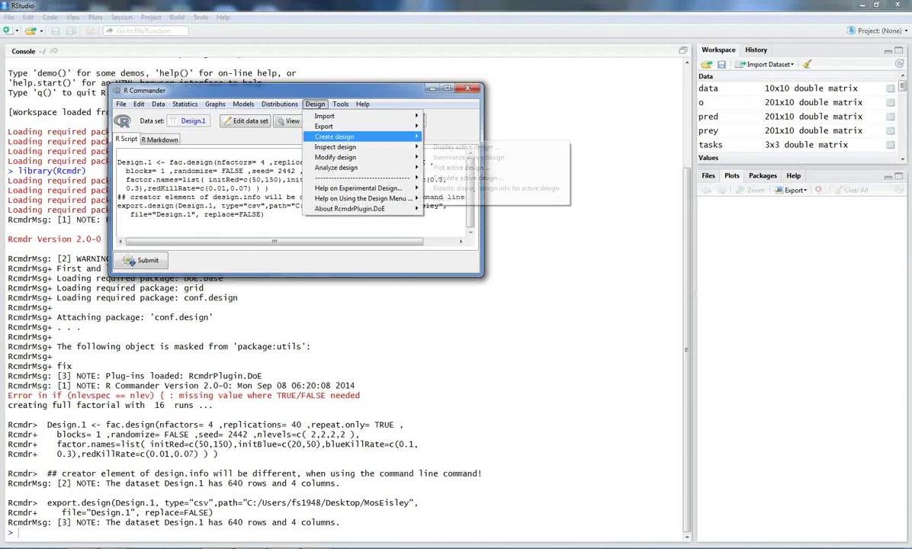
mouse_move(324, 116)
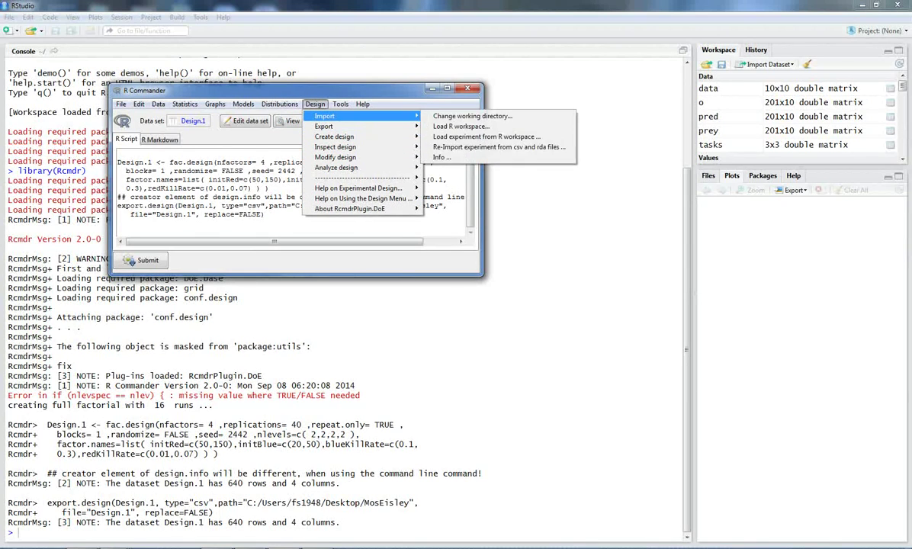
left_click(450, 146)
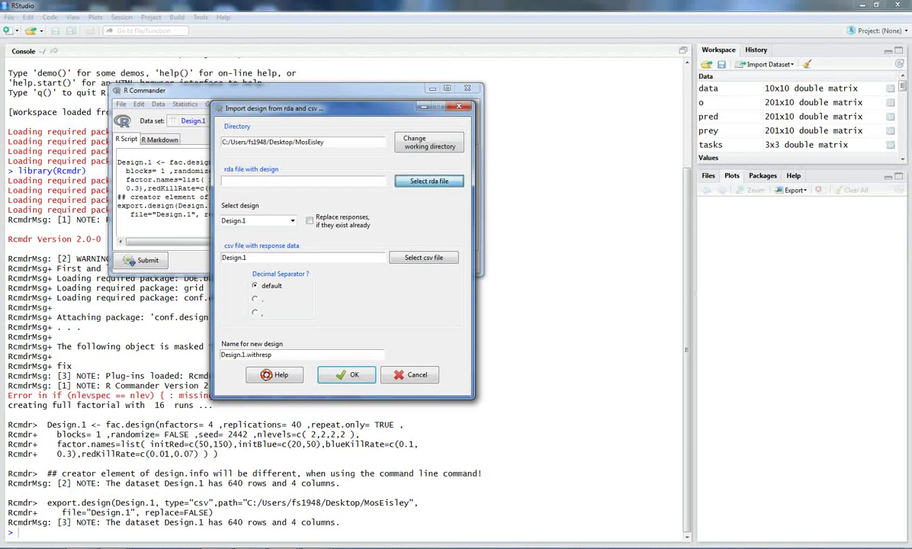
left_click(428, 180)
left_click(412, 213)
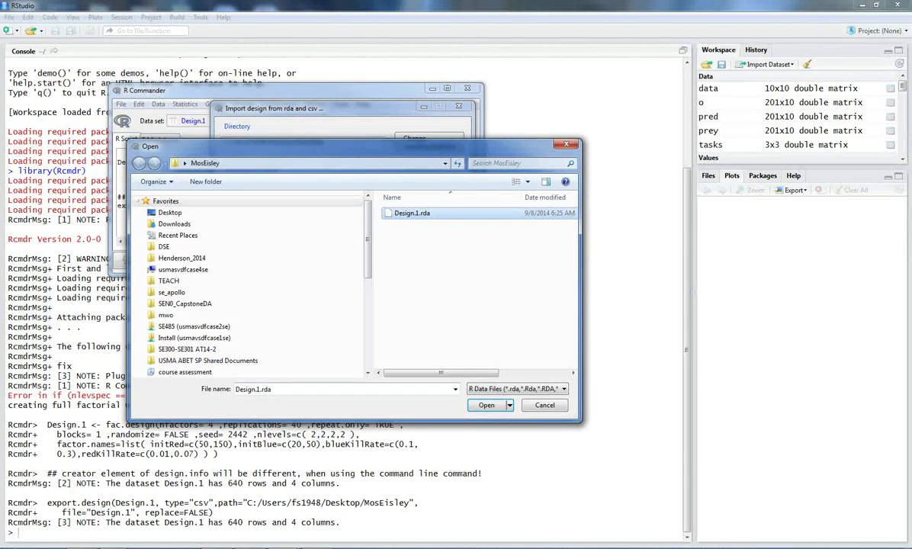
left_click(486, 405)
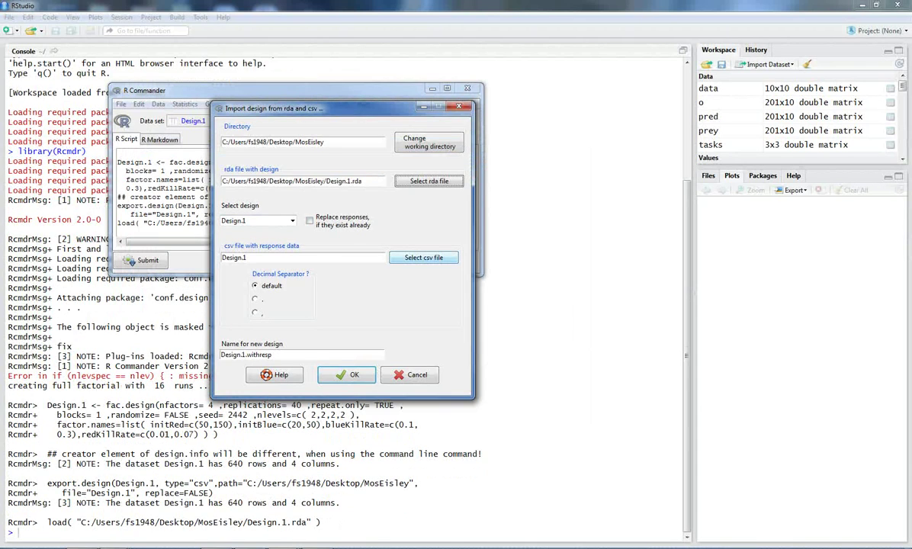
Choose Design.1.csv as the response data file and import the design under the name Design.1.withresp.
left_click(423, 257)
left_click(412, 212)
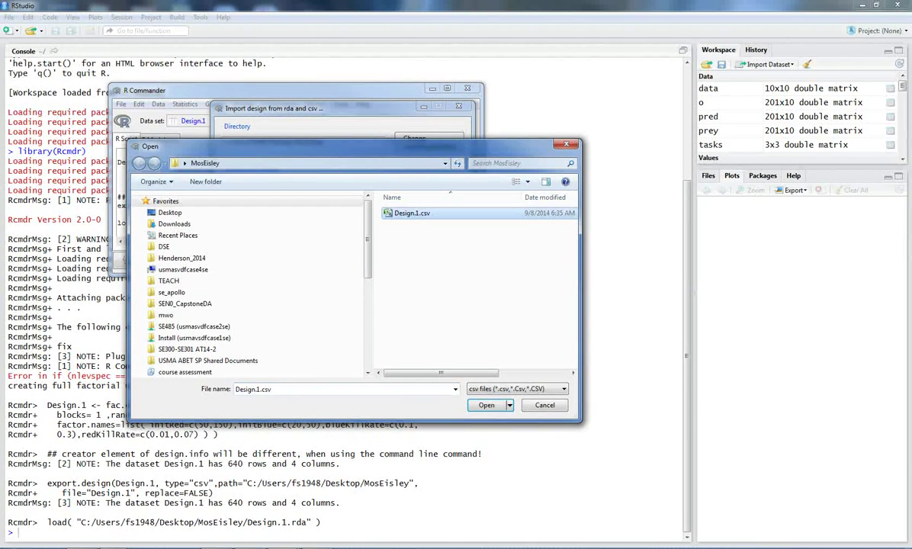
key("Return")
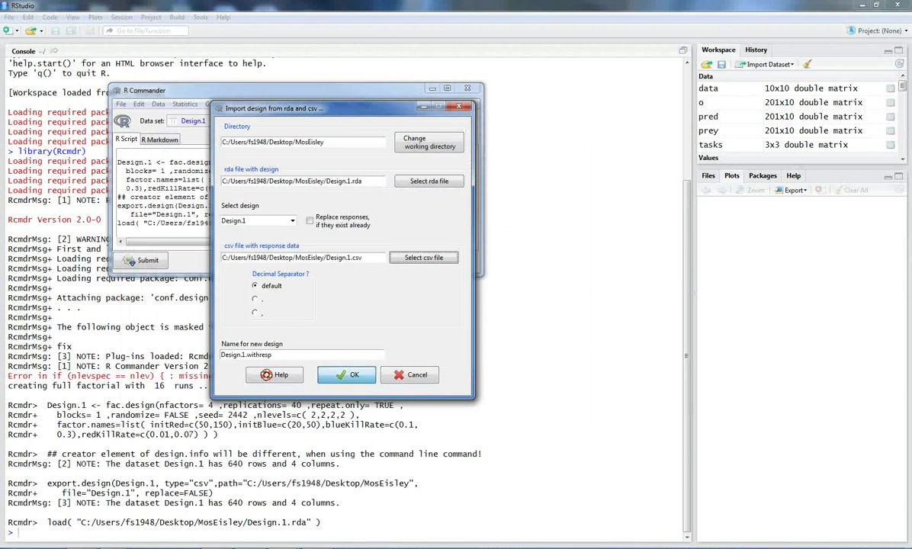
left_click(346, 374)
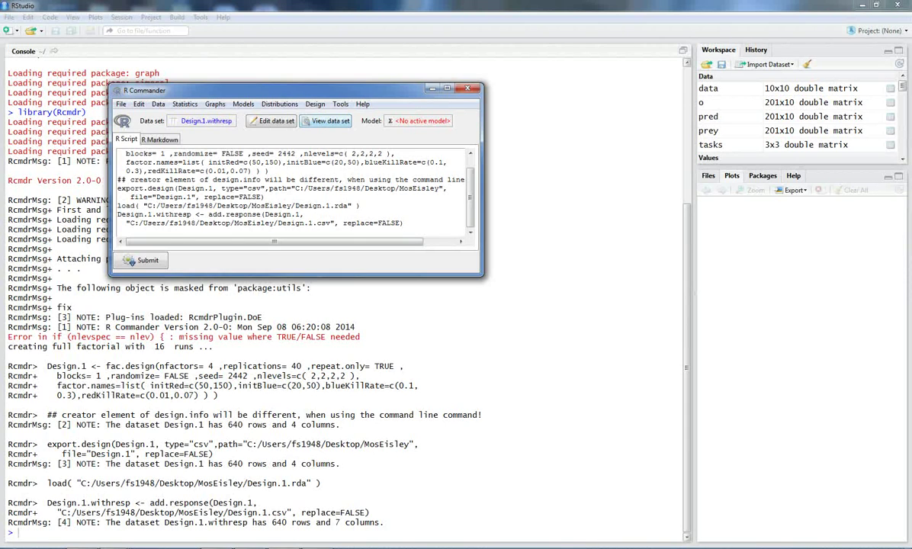
View the Design.1.withresp data set in an enlarged window, check the factor and response columns, and close it.
left_click(328, 122)
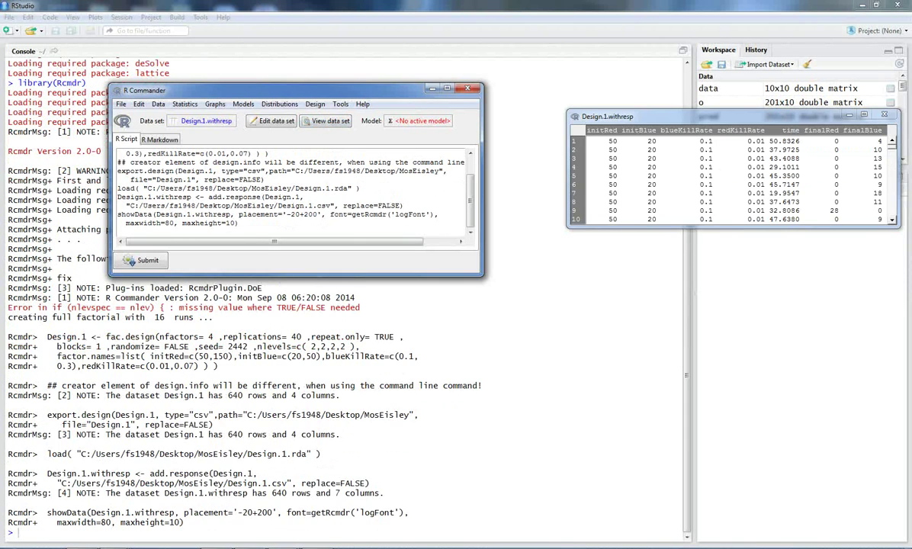
left_click_drag(716, 111, 385, 100)
left_click_drag(400, 216, 400, 389)
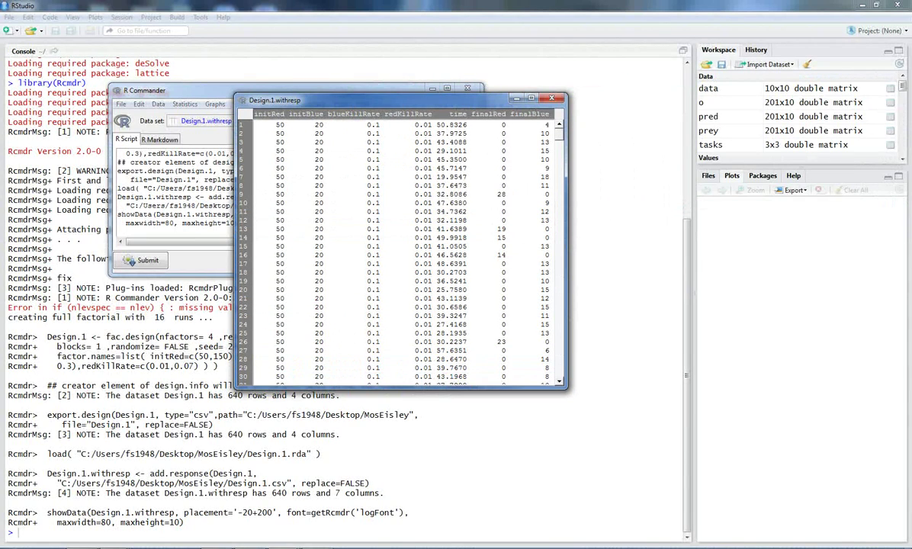
left_click_drag(436, 124, 547, 142)
left_click(526, 142)
left_click(551, 98)
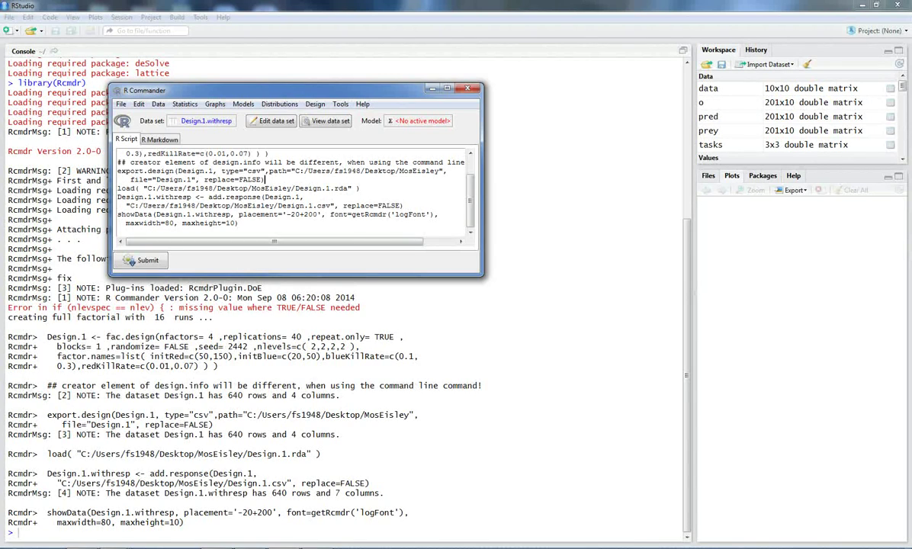
Start a new linear model named LinearModel.1 and set time as its response variable.
left_click(184, 104)
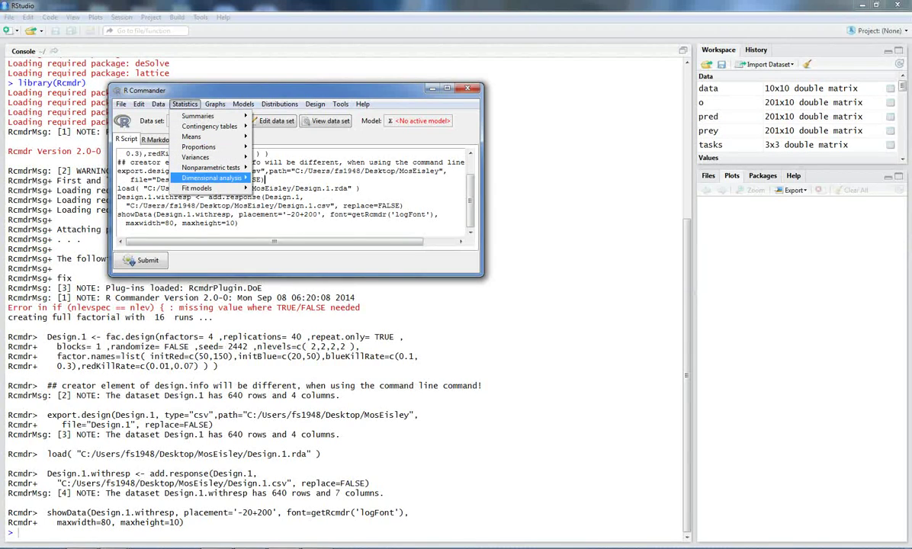
mouse_move(197, 187)
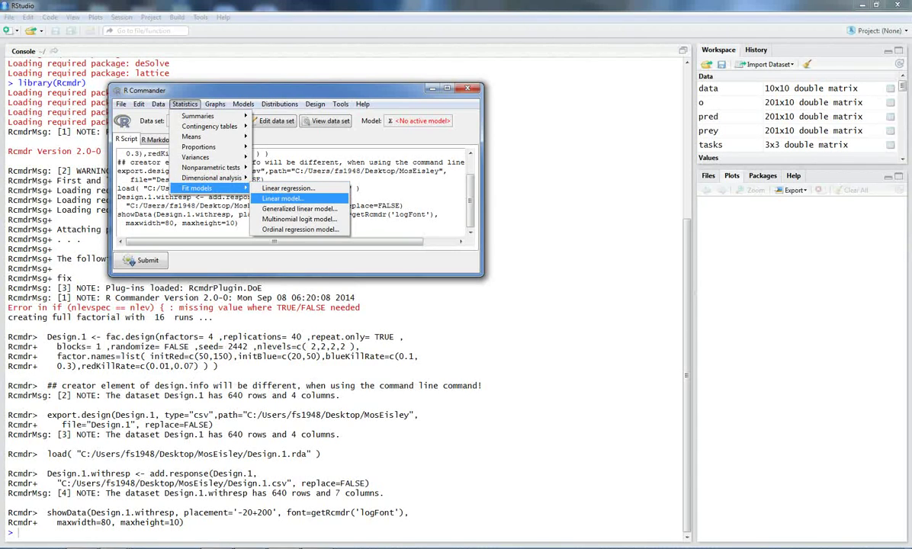
left_click(282, 198)
left_click_drag(282, 120, 363, 86)
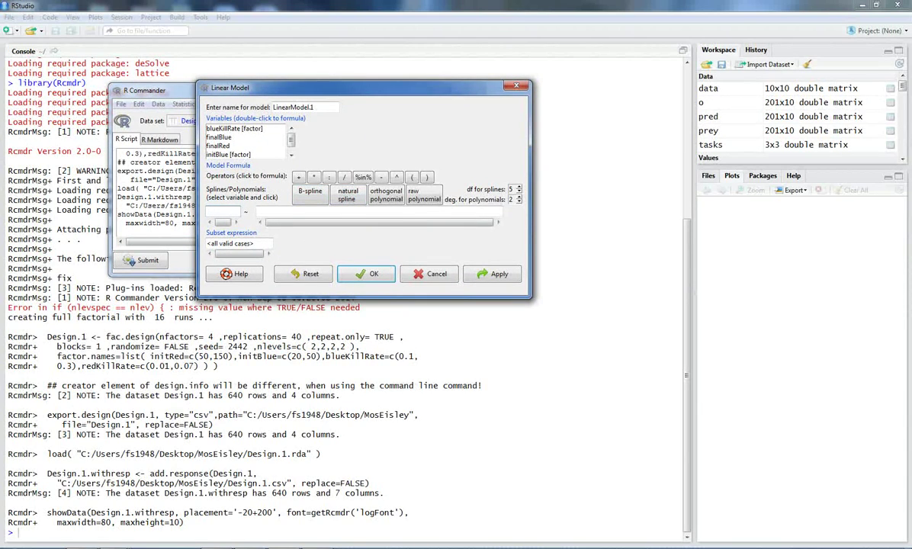
left_click_drag(291, 140, 291, 143)
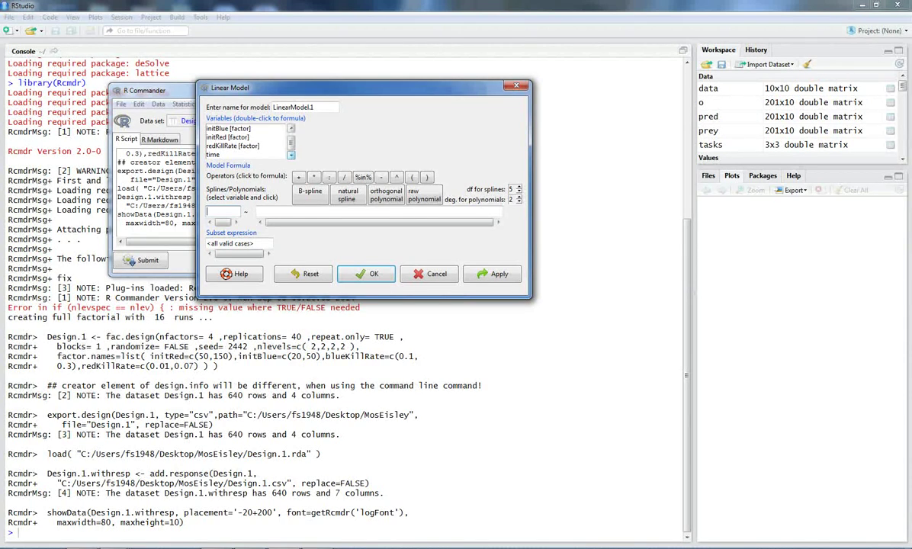
left_click(216, 155)
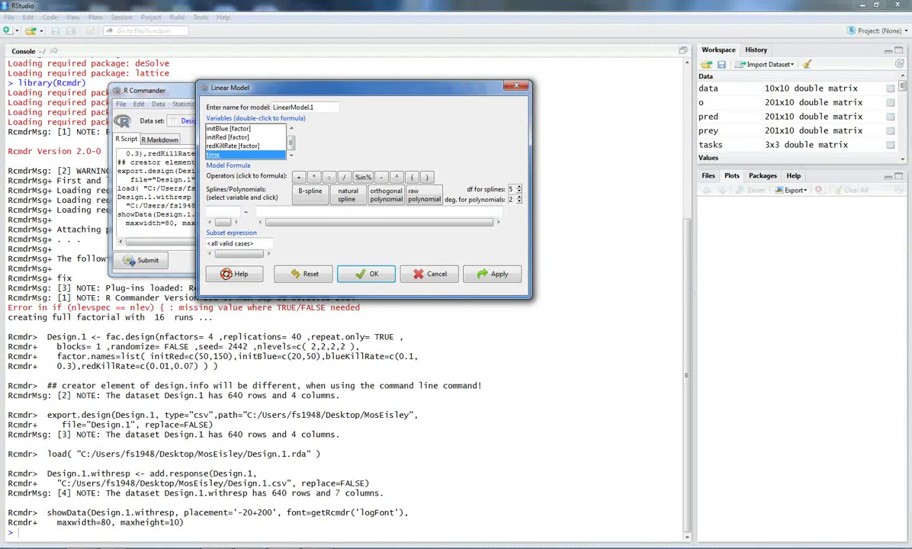
double_click(215, 155)
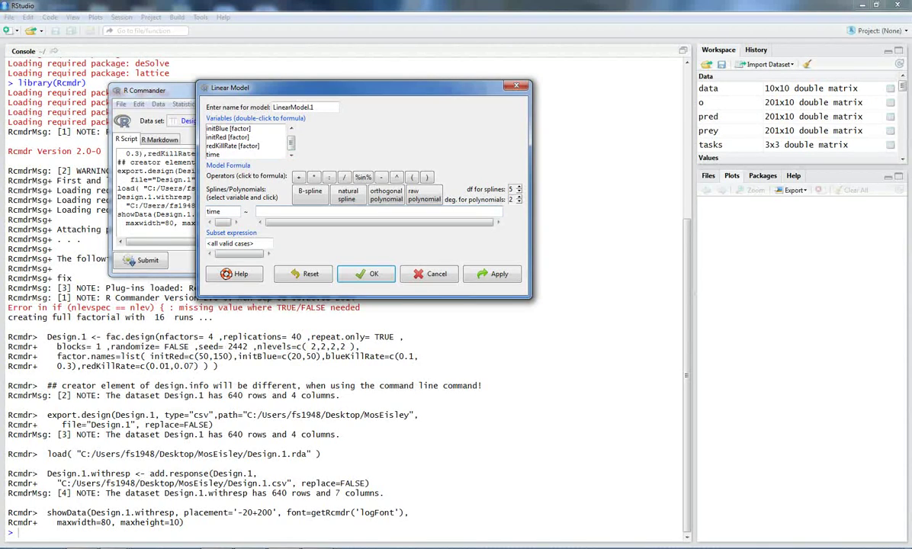
Enter the opening parenthesis and the factor sum initBlue + initRed + blueKillRate + redKillRate as the model's explanatory terms.
type("(")
left_click(228, 128)
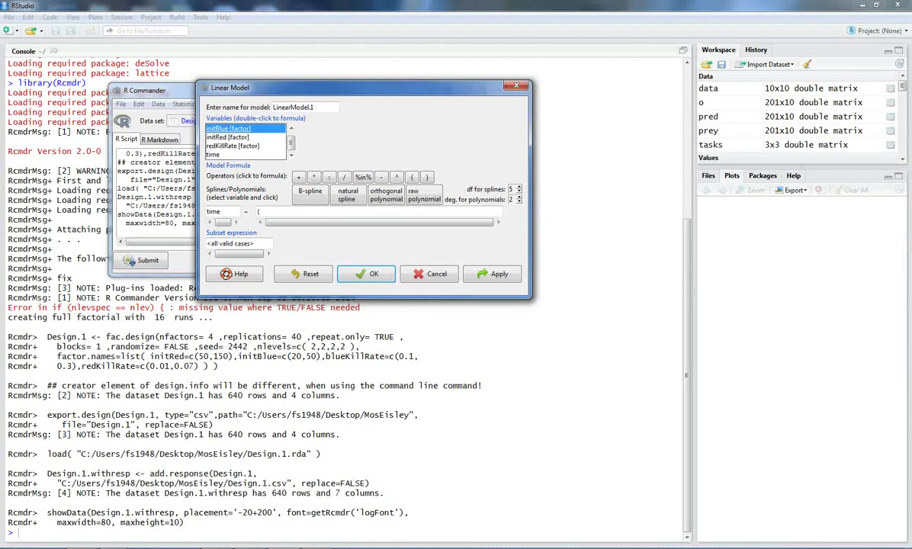
double_click(228, 128)
type("+")
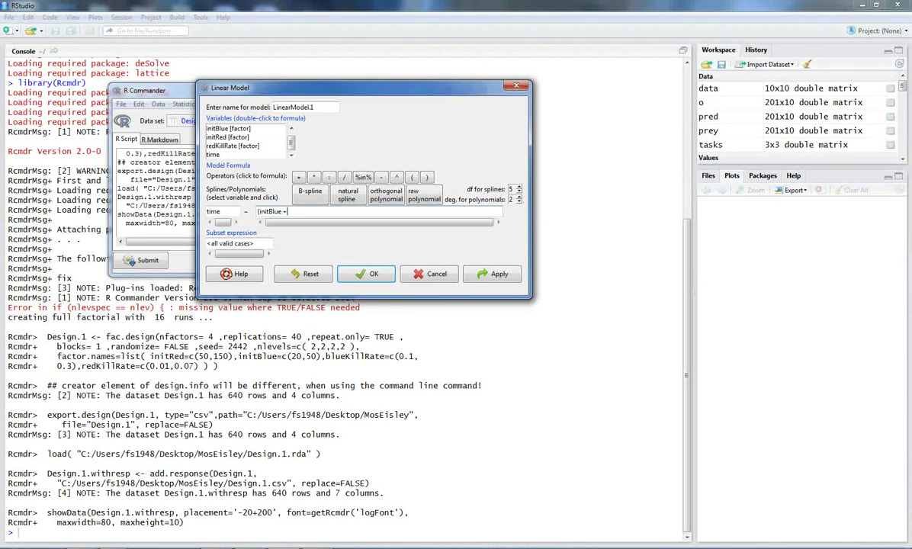
double_click(227, 137)
type("+")
scroll(272, 137, "up", 1)
double_click(234, 128)
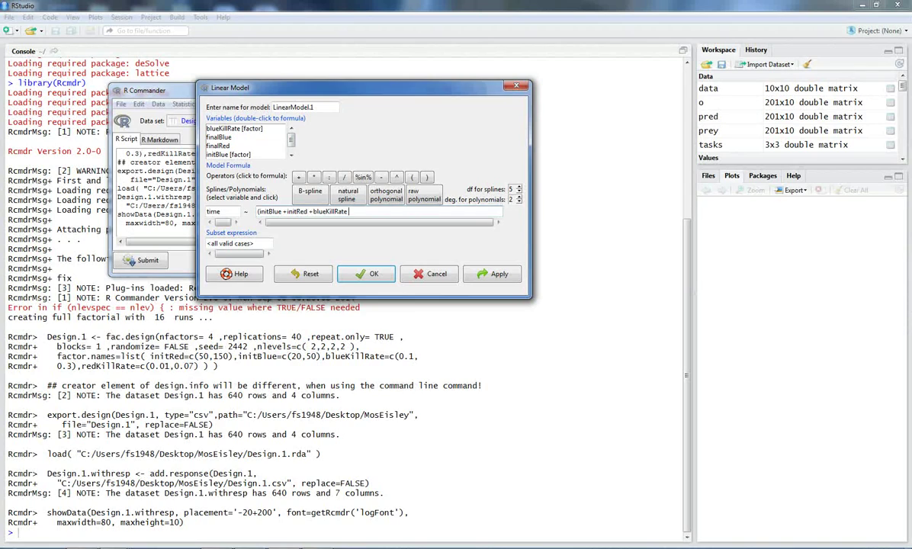
type("+")
scroll(272, 143, "down", 3)
double_click(233, 146)
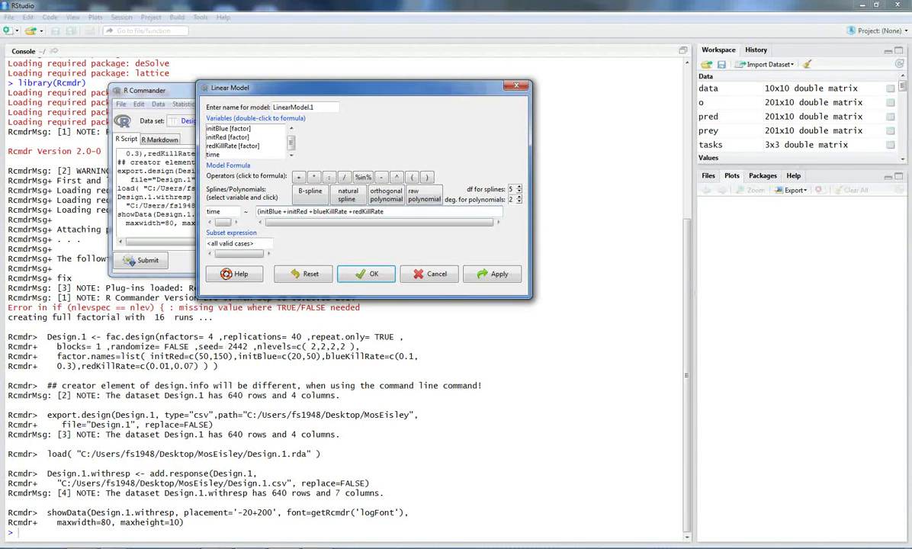
Complete the formula with )^2 to include two-way interactions and fit the model, overwriting the existing LinearModel.1.
type(")^2")
left_click(366, 274)
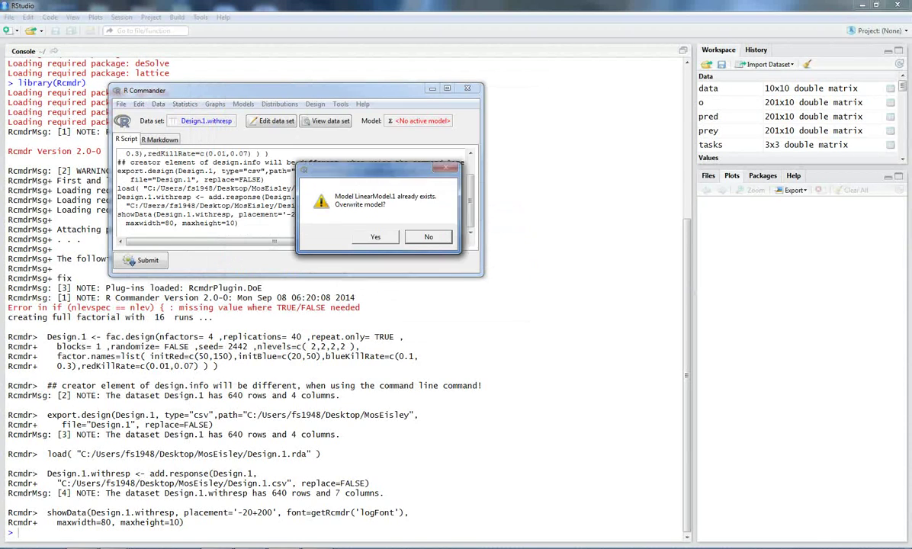
key("Return")
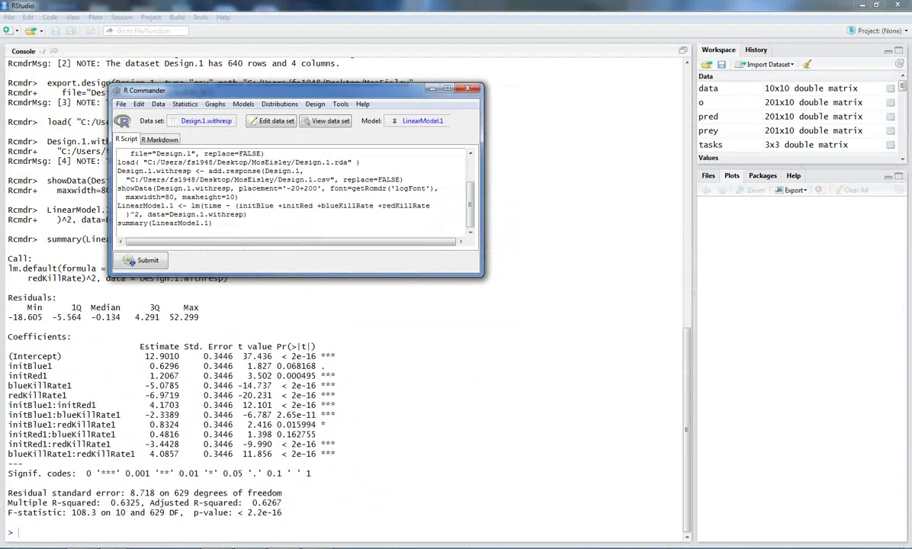
Move the R Commander window aside and review the full LinearModel.1 summary in the RStudio console.
left_click_drag(290, 90, 491, 86)
key("alt+Tab")
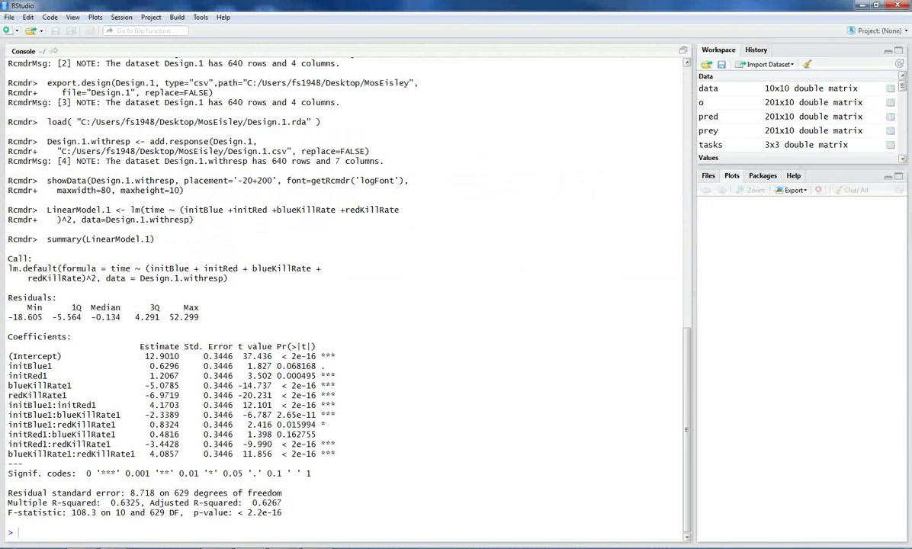
left_click_drag(11, 268, 281, 512)
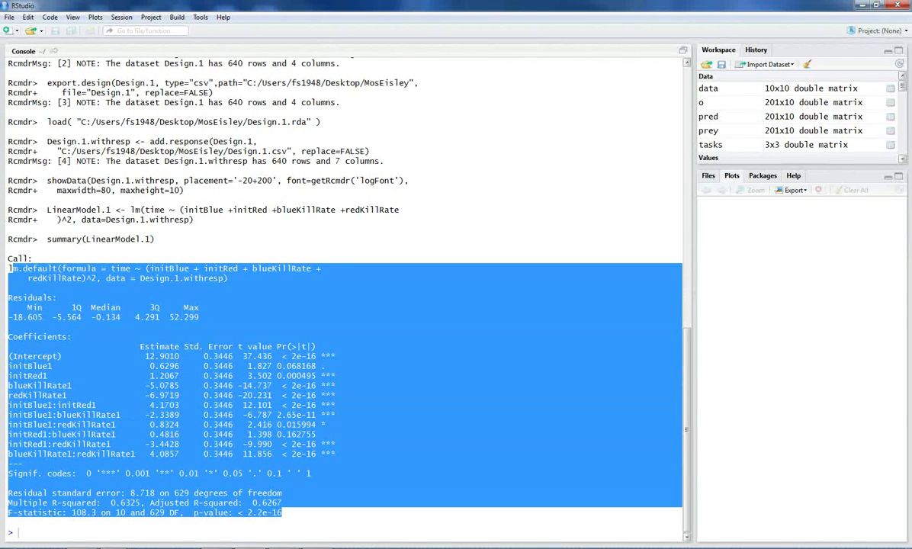
left_click(381, 389)
Examine the estimates, p-values and significance codes of the initBlue, initRed and blueKillRate main effects in the coefficient table.
left_click_drag(28, 366, 335, 366)
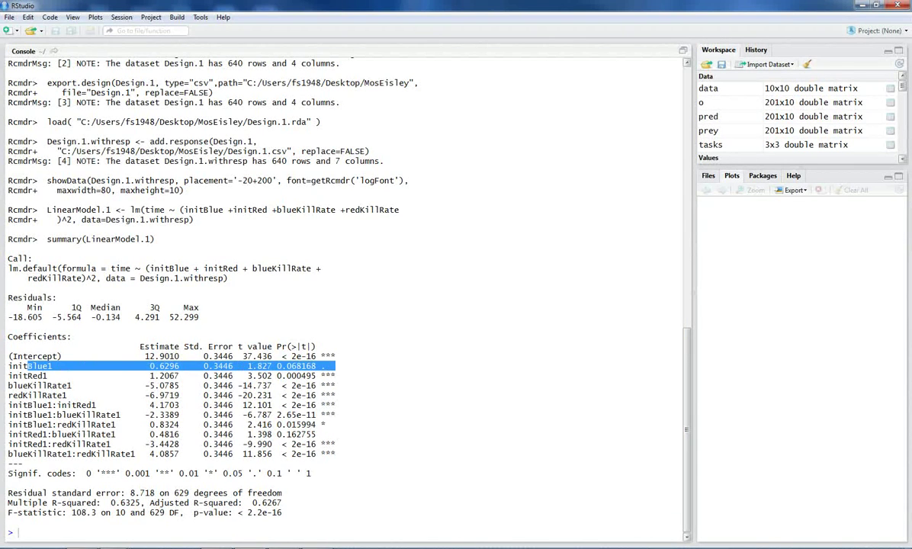
left_click(336, 366)
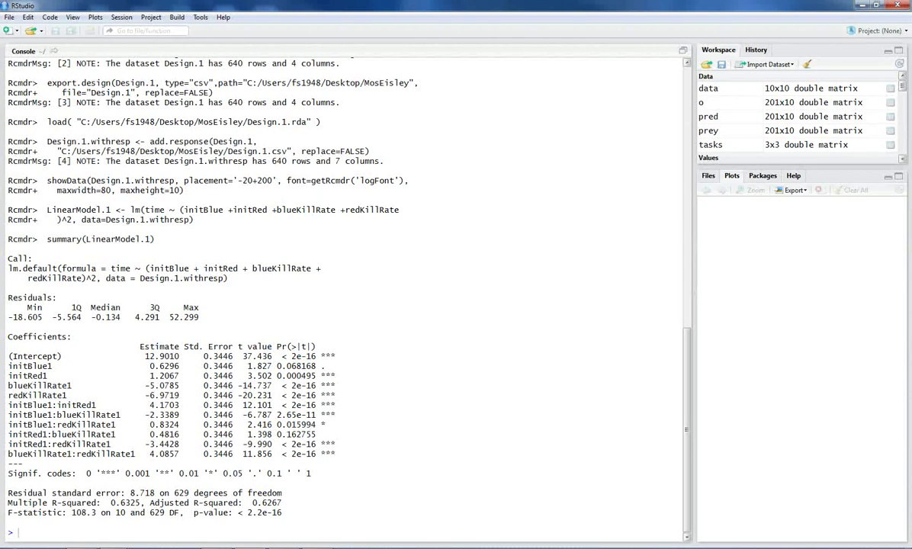
left_click_drag(277, 375, 335, 376)
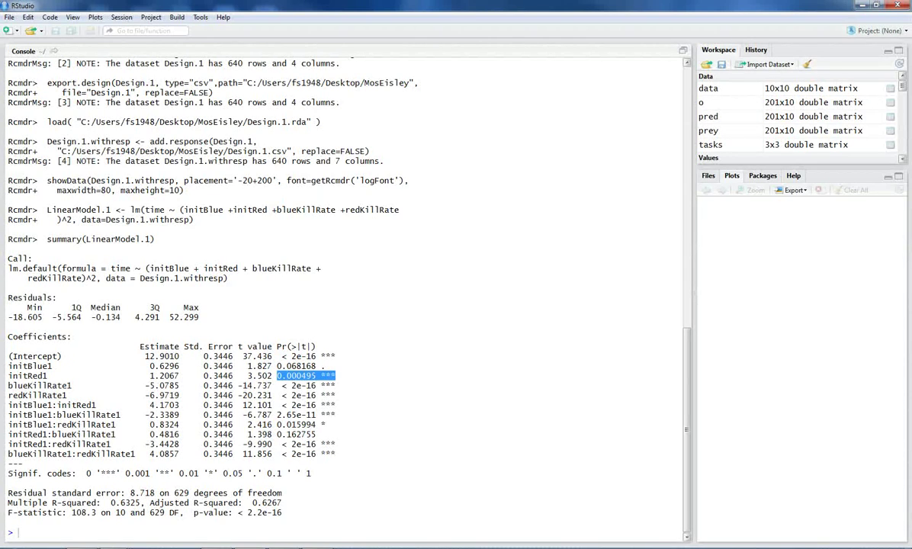
left_click(335, 375)
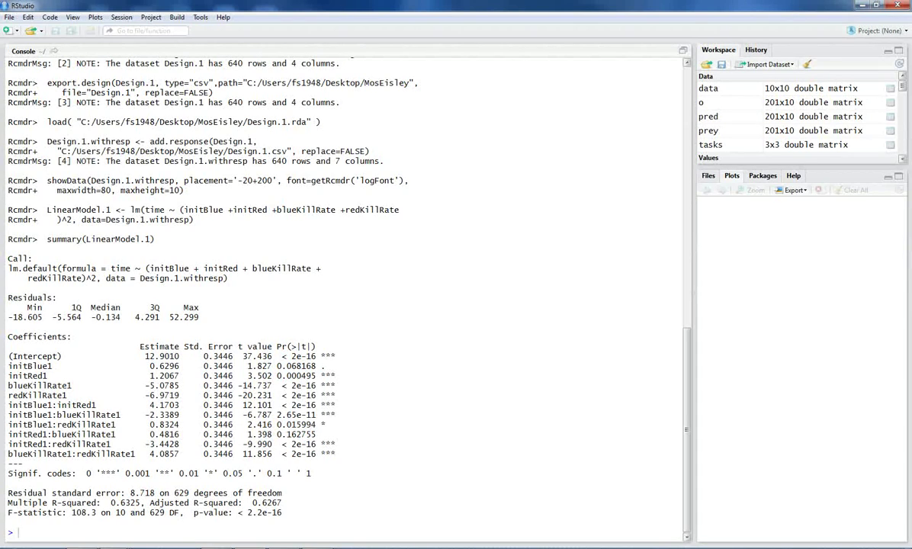
left_click_drag(183, 375, 154, 375)
left_click(154, 375)
mouse_move(183, 385)
left_mouse_down()
mouse_move(145, 385)
mouse_move(179, 385)
left_mouse_up()
left_click_drag(326, 385, 302, 385)
Switch back from the RStudio console to the R Commander window.
key("alt+Tab")
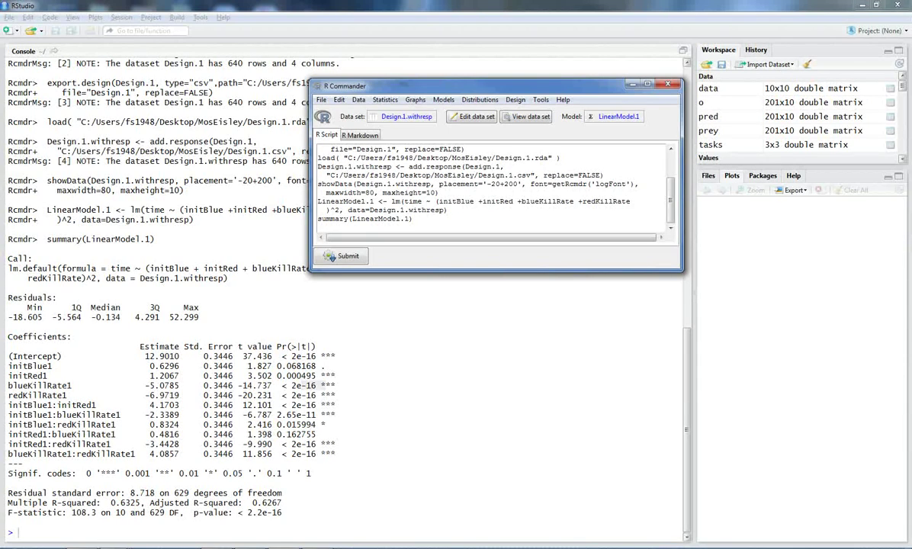
left_click(285, 360)
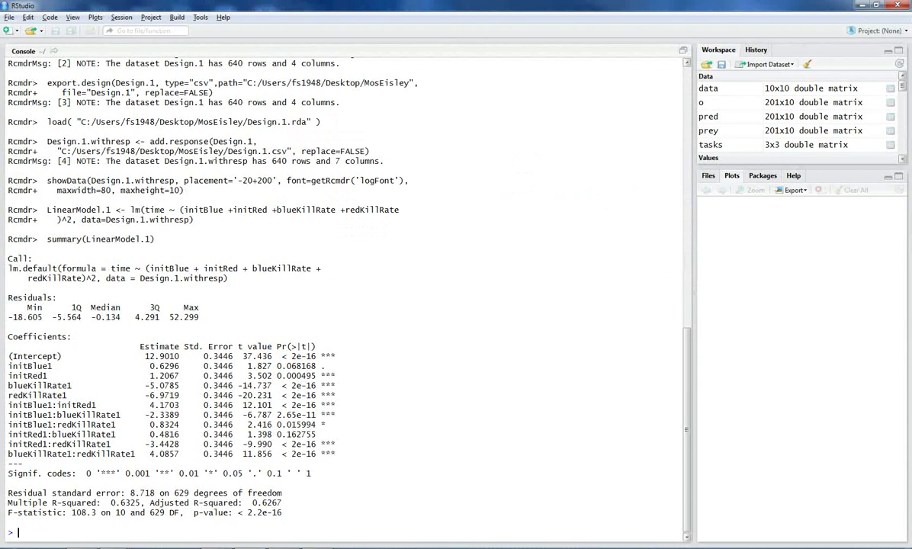
key("alt+Tab")
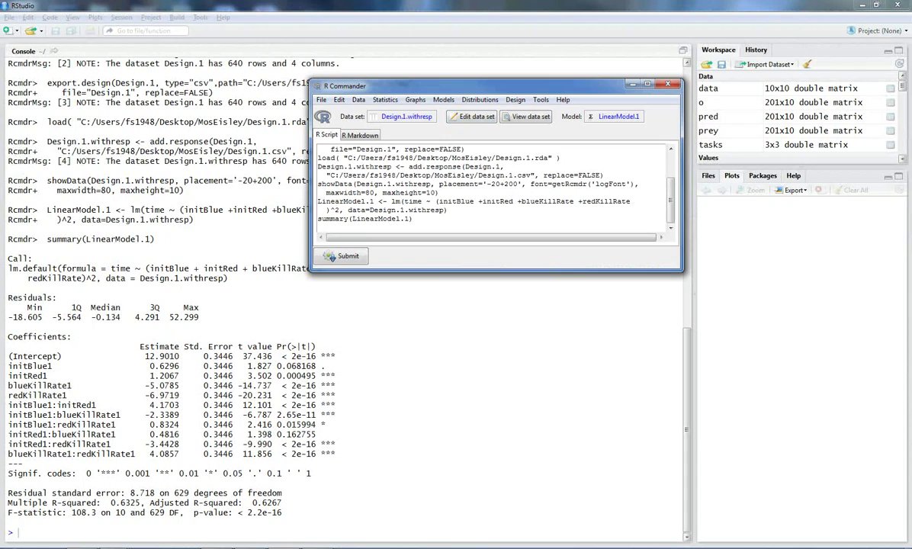
In the RStudio console, open a separate graphics window with windows() and move it clear of the console output.
key("alt+Tab")
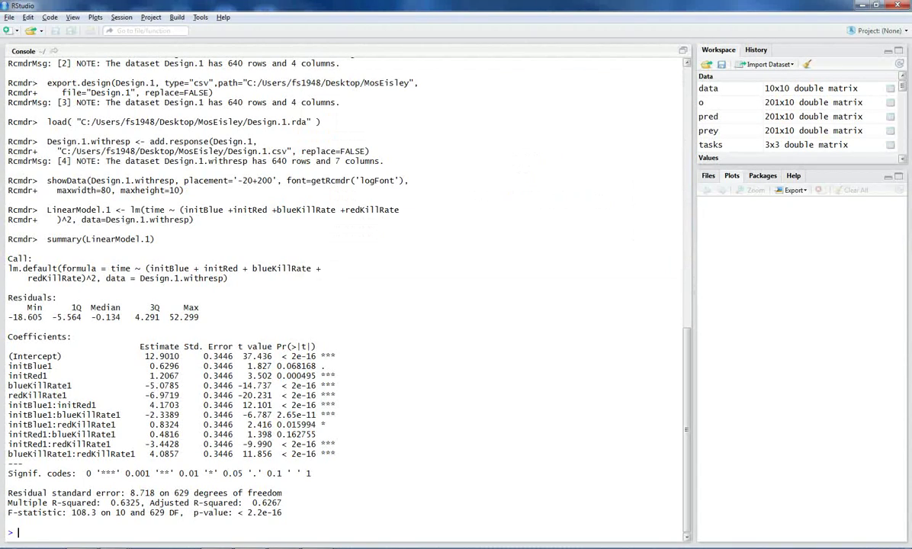
type("windows()")
key("Return")
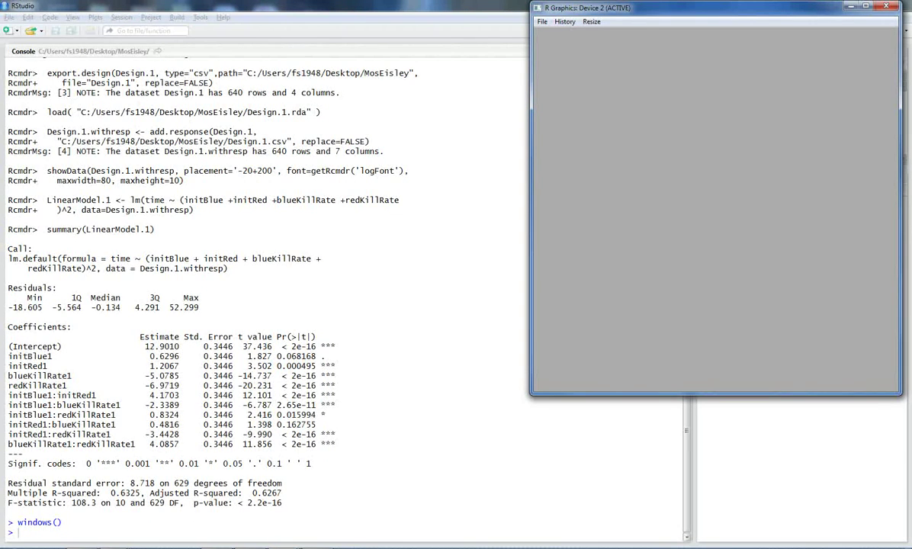
left_click_drag(715, 7, 679, 63)
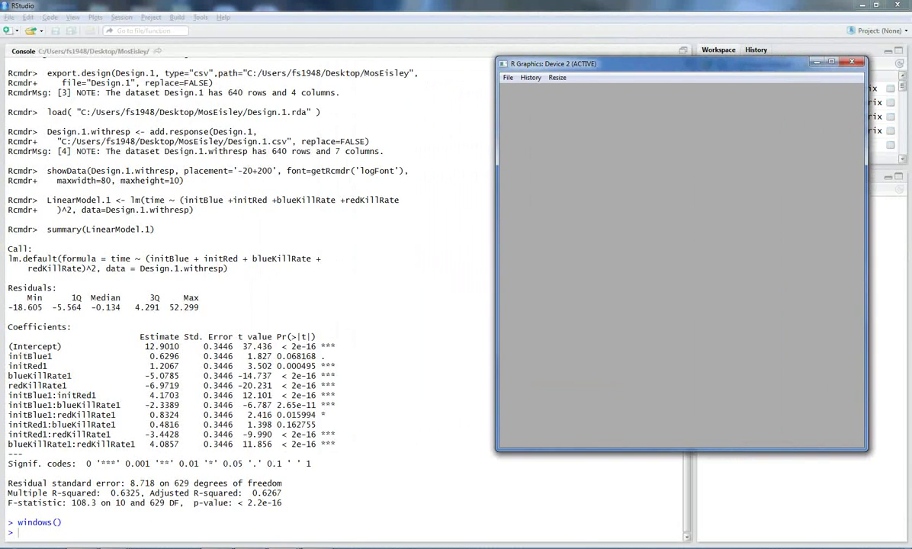
In R Commander, create a 2-level main effects plot of time for initRed, initBlue, blueKillRate and redKillRate.
key("alt+Tab")
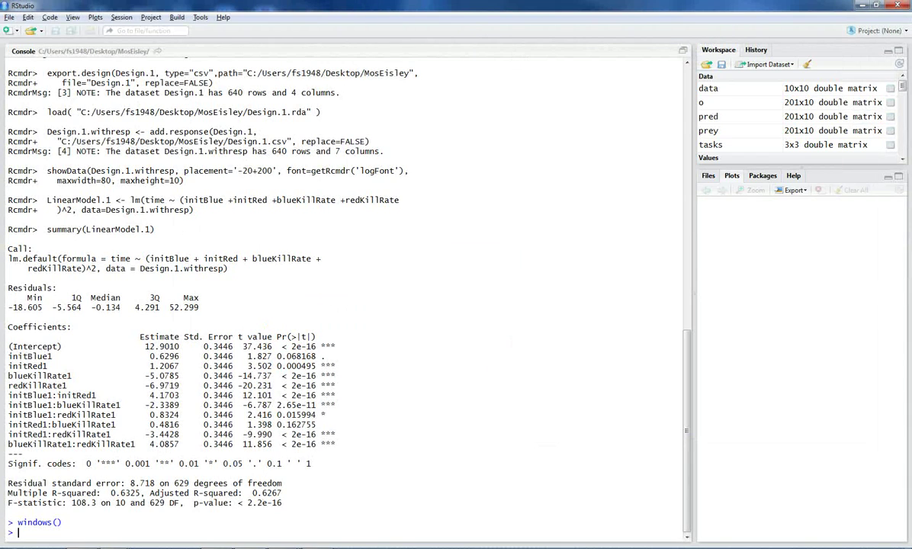
key("alt+Tab")
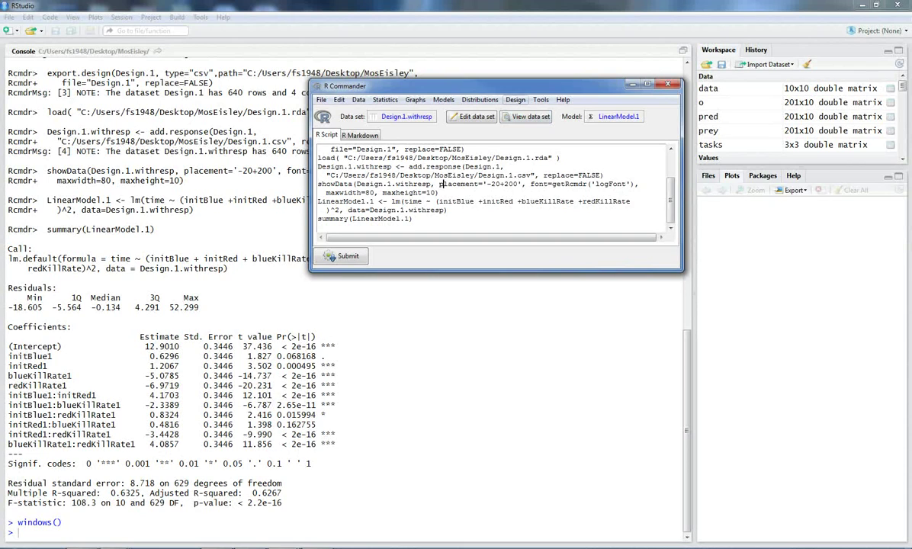
left_click(516, 100)
mouse_move(565, 163)
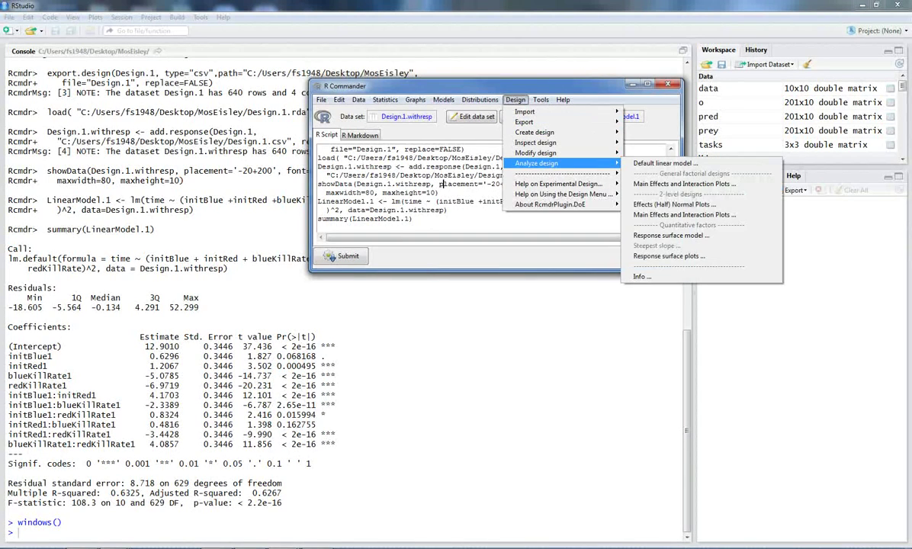
left_click(684, 214)
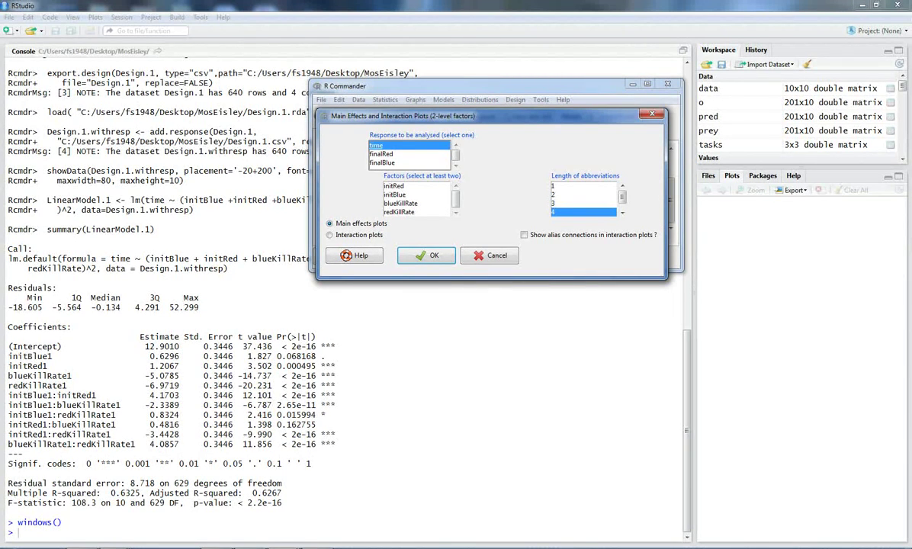
left_click(394, 186)
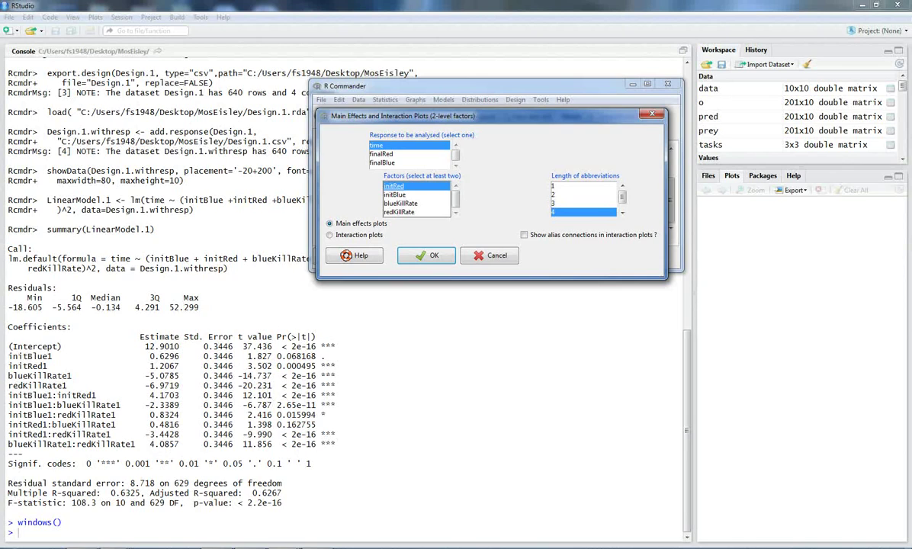
left_click_drag(393, 186, 399, 212)
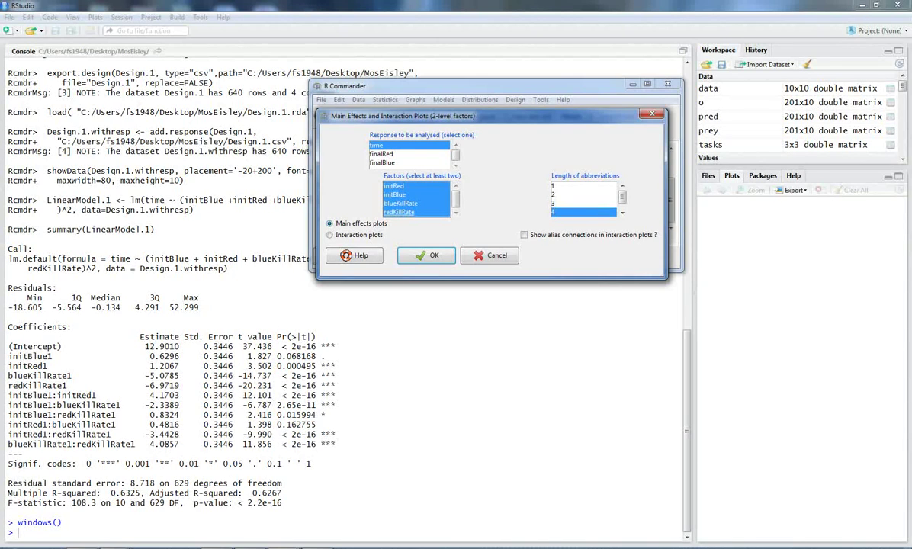
left_click(425, 256)
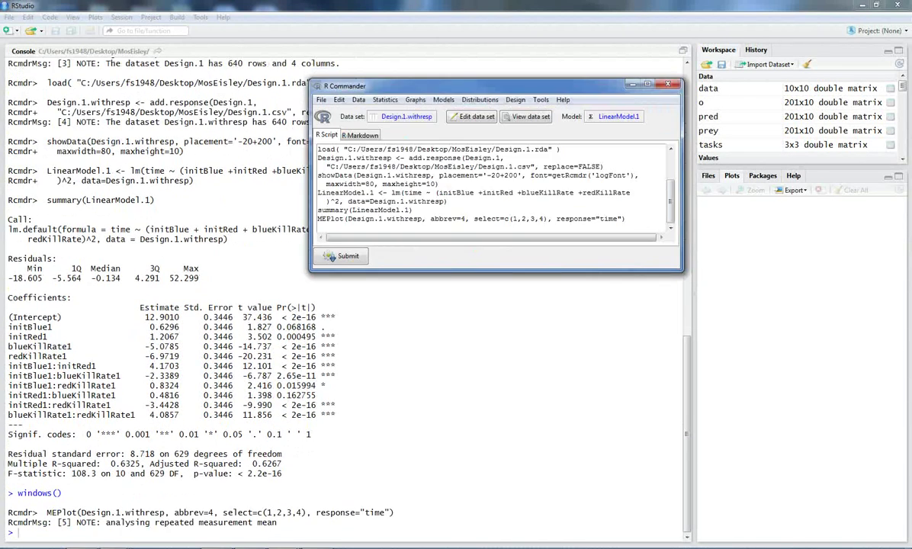
Bring the R Graphics window forward and examine the main effects plot for time across the four factors.
left_click(265, 548)
left_click(323, 466)
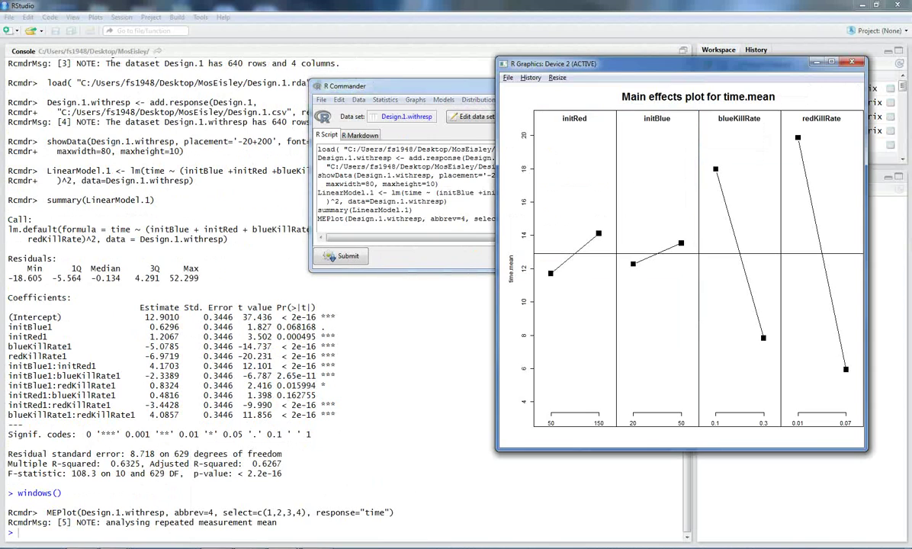
left_click_drag(580, 63, 493, 52)
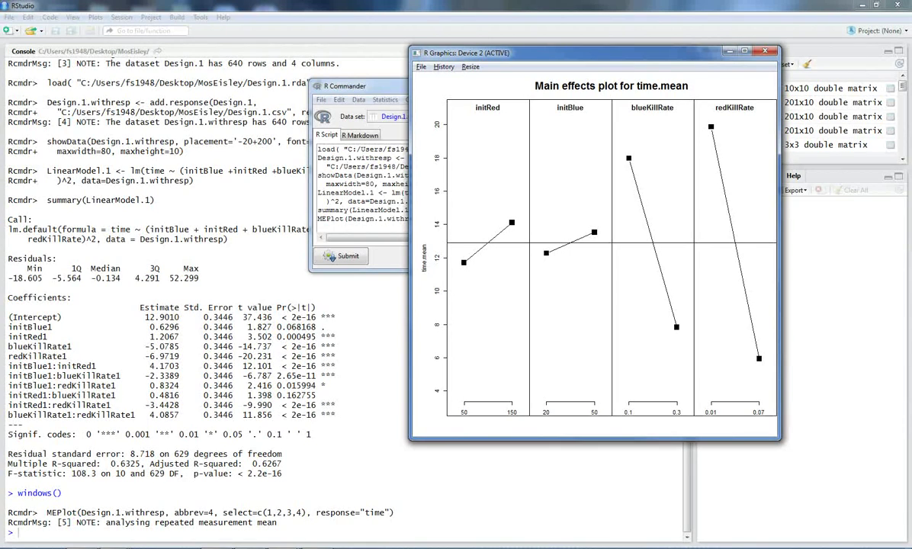
Return to R Commander and create a 2-level interaction plot matrix of time for all four factors.
left_click_drag(366, 86, 198, 113)
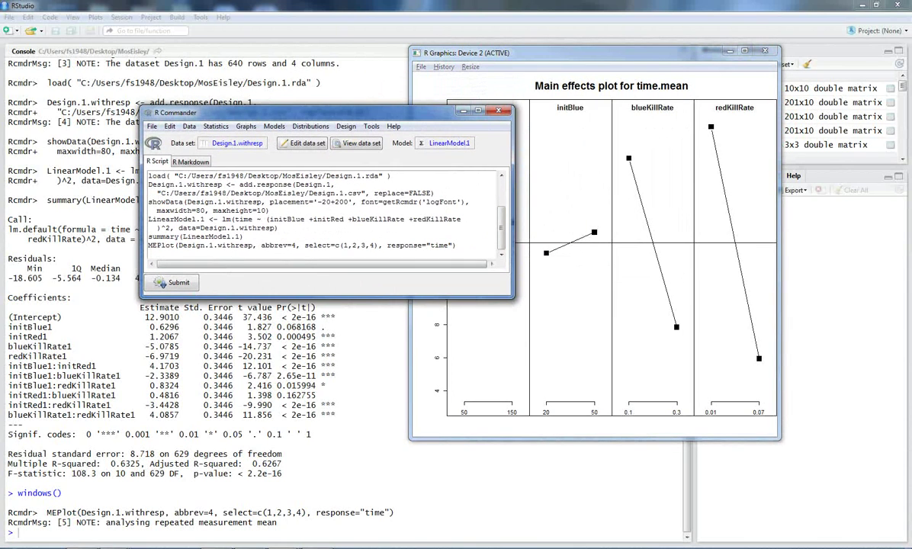
left_click(346, 126)
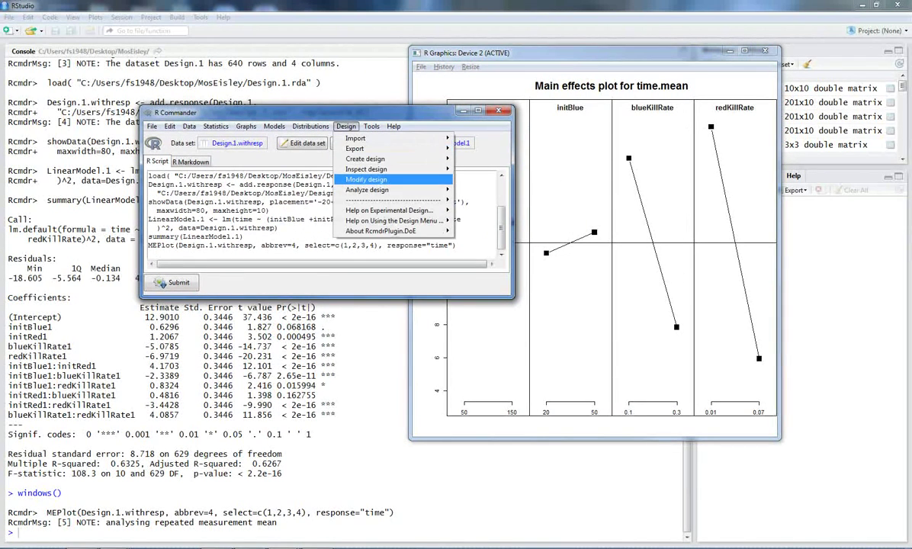
mouse_move(381, 189)
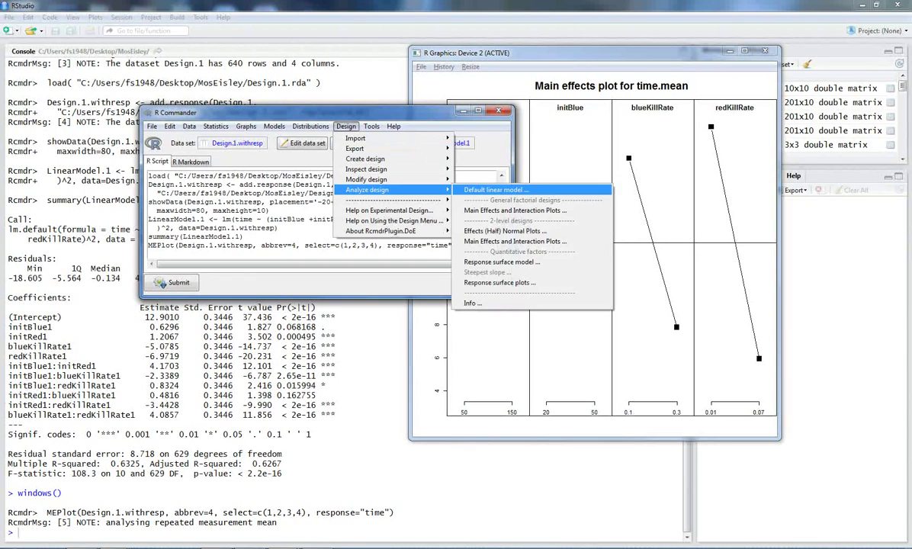
left_click(515, 241)
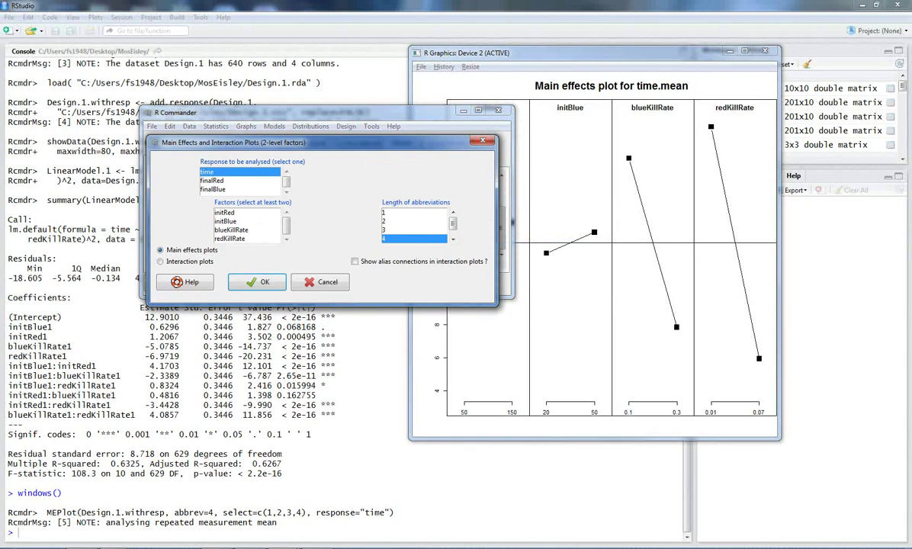
left_click(160, 261)
left_click(225, 213)
left_click(230, 239, "shift")
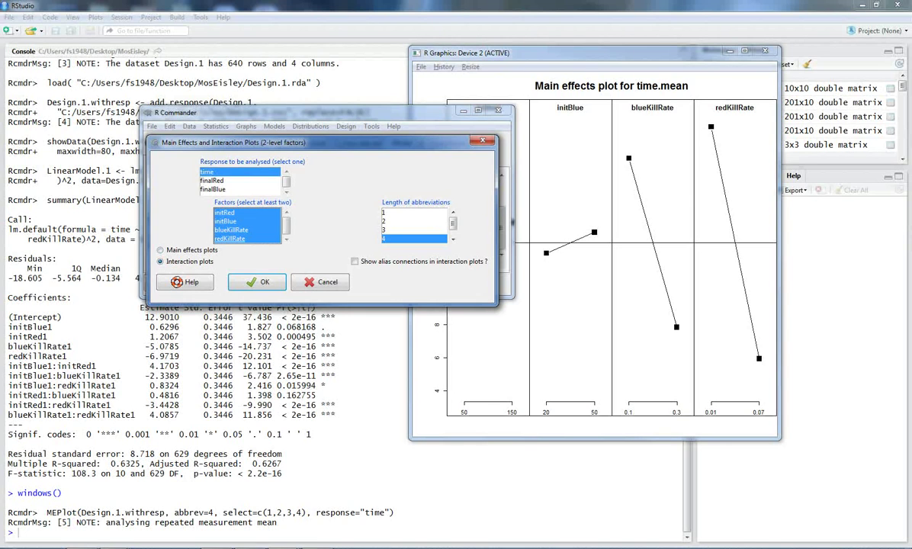
left_click(258, 282)
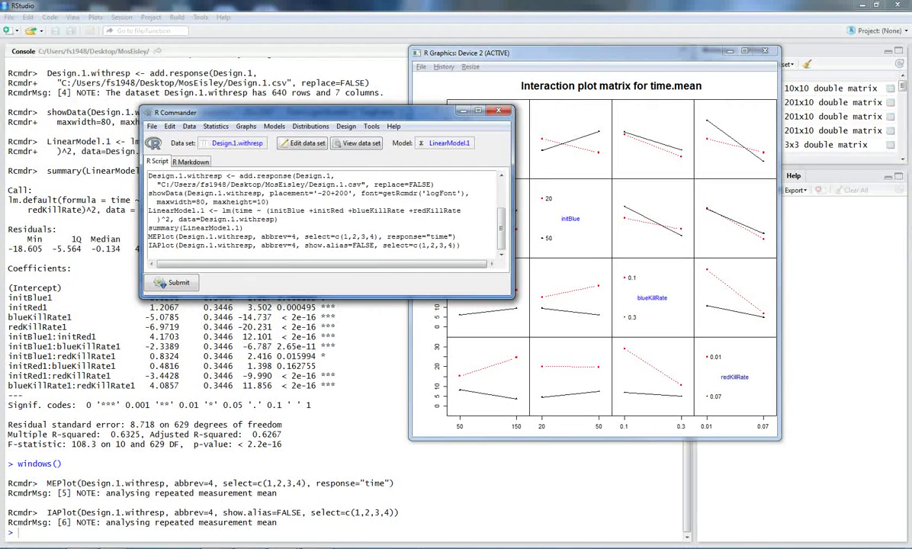
Arrange the R Commander and graphics windows side by side and enlarge the graphics window showing the interaction matrix.
left_click_drag(305, 112, 189, 85)
left_click_drag(579, 53, 563, 45)
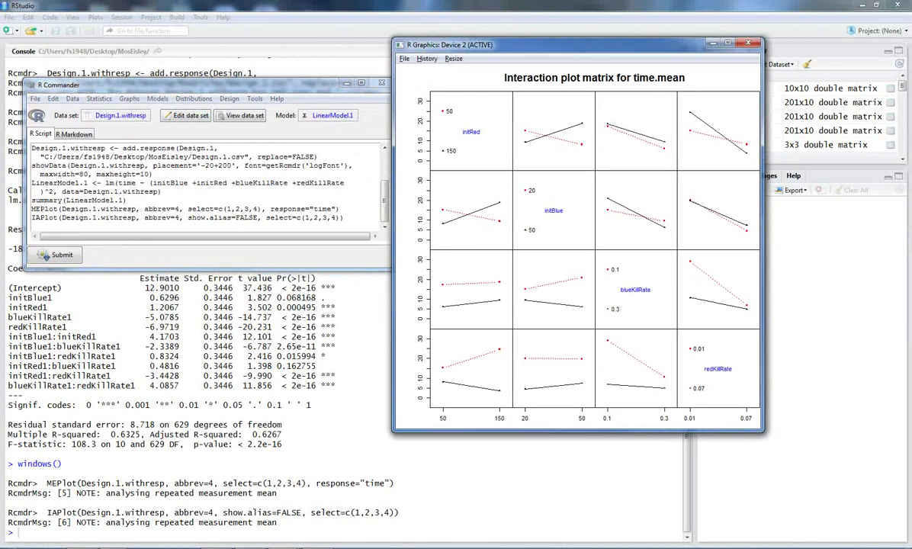
left_click_drag(762, 431, 831, 497)
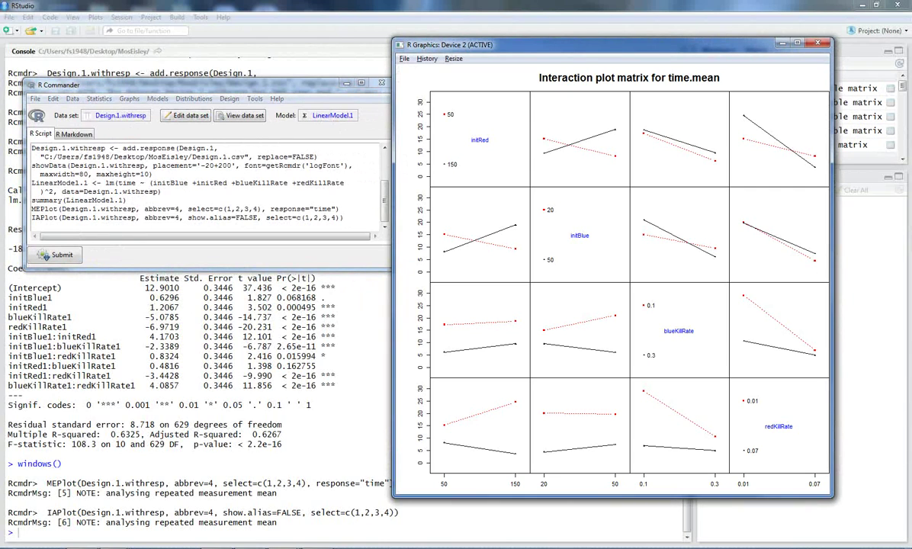
Create a 2-level main effects plot for the finalRed response with all four factors, using R Commander.
left_click(288, 183)
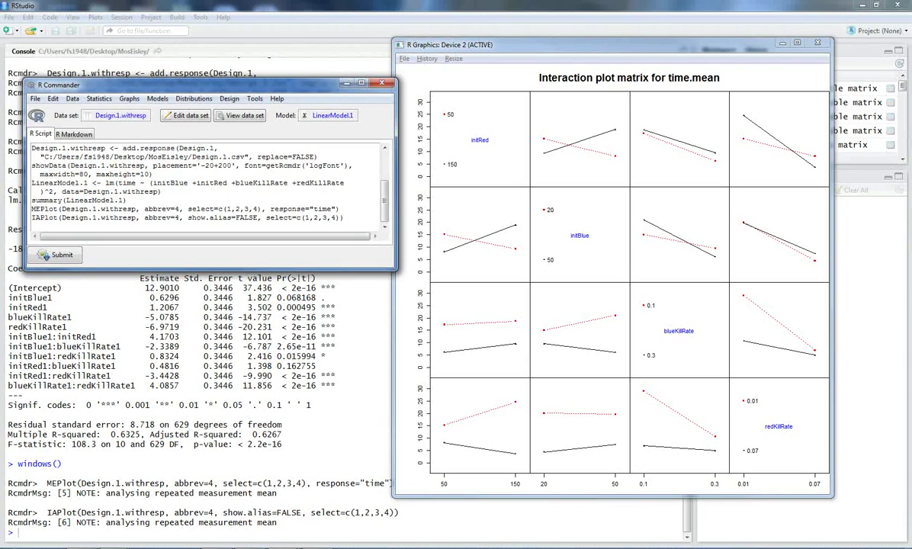
left_click(229, 98)
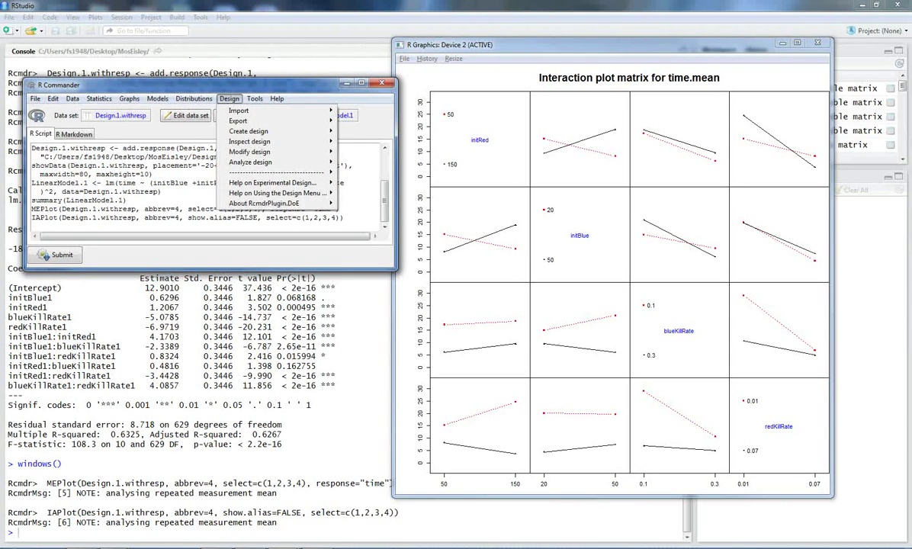
mouse_move(251, 162)
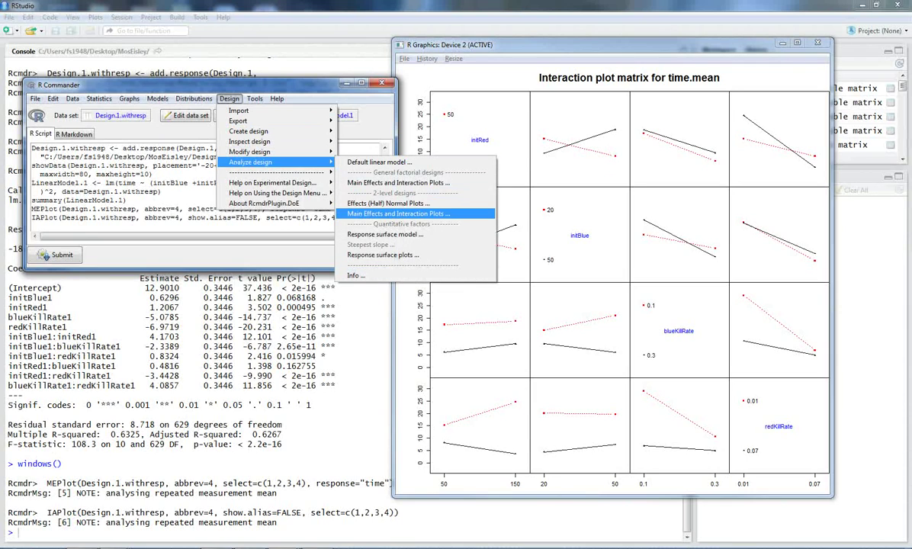
left_click(398, 214)
left_click(107, 153)
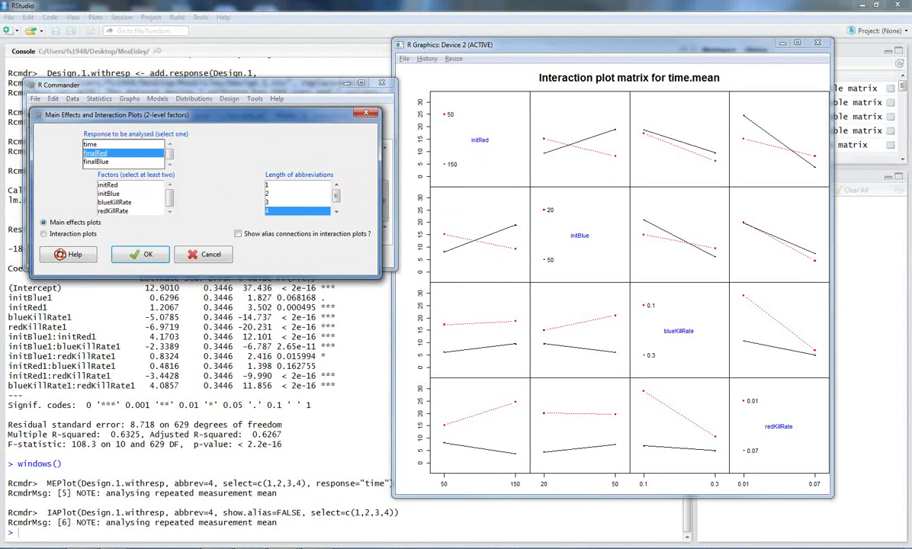
left_click(108, 184)
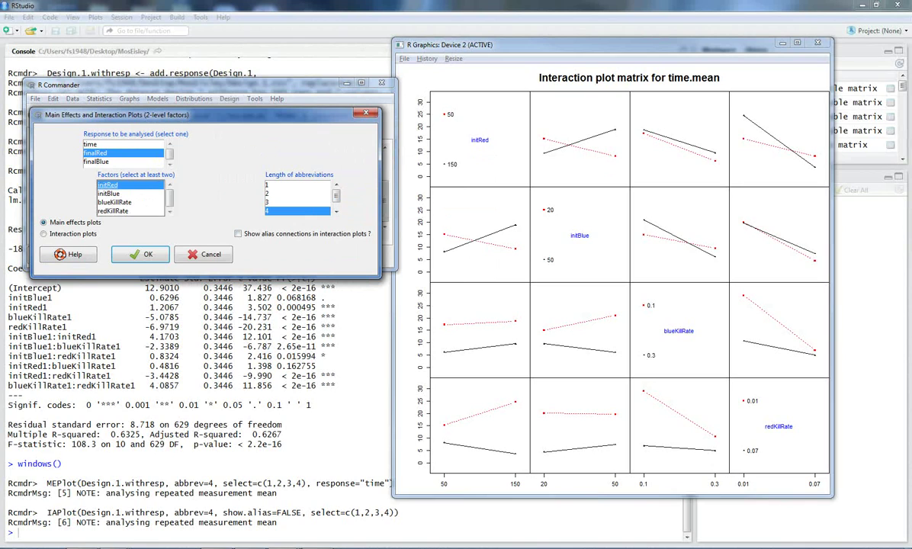
left_click(113, 210, "shift")
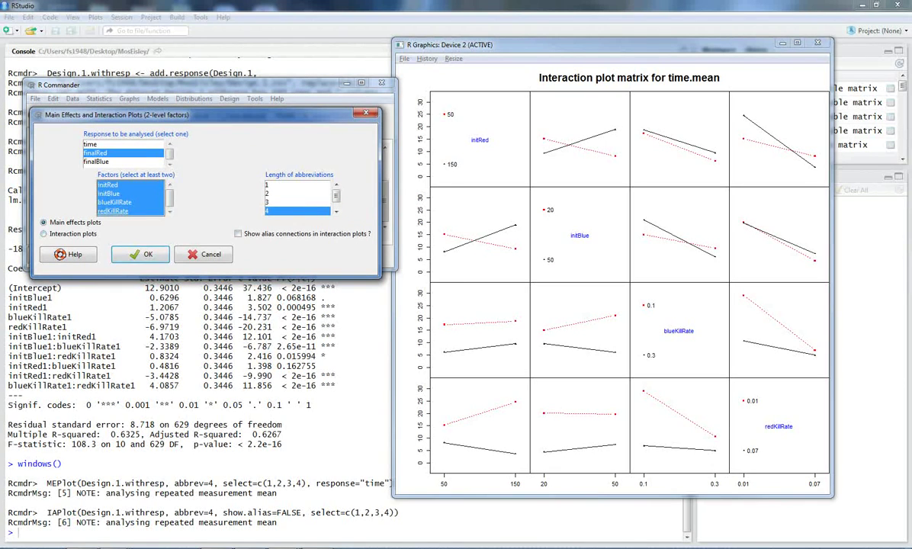
left_click(141, 254)
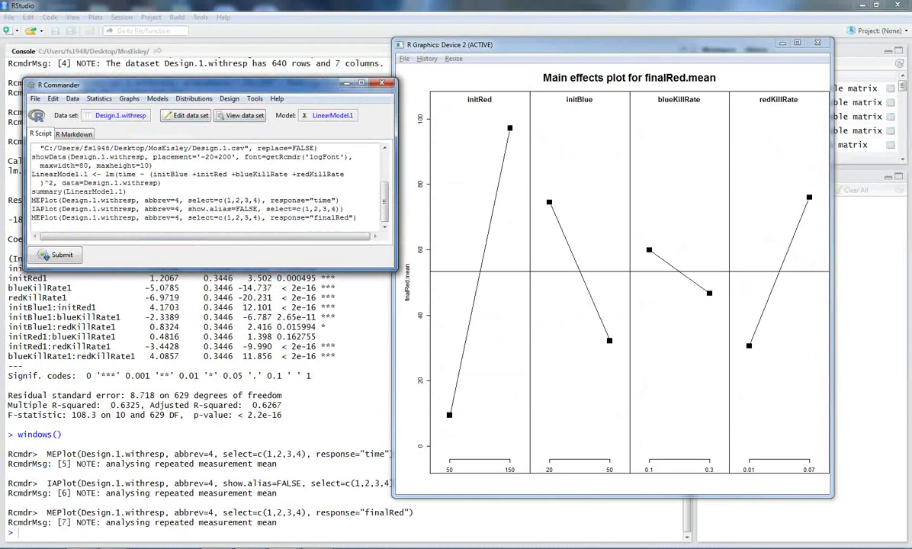
Create a 2-level main effects plot for the finalBlue response, including all four factors.
left_click(229, 99)
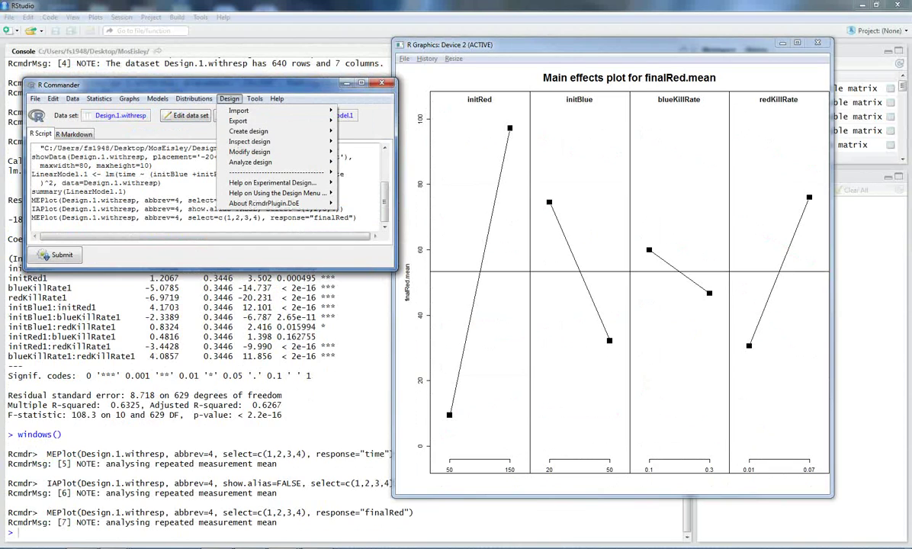
mouse_move(305, 161)
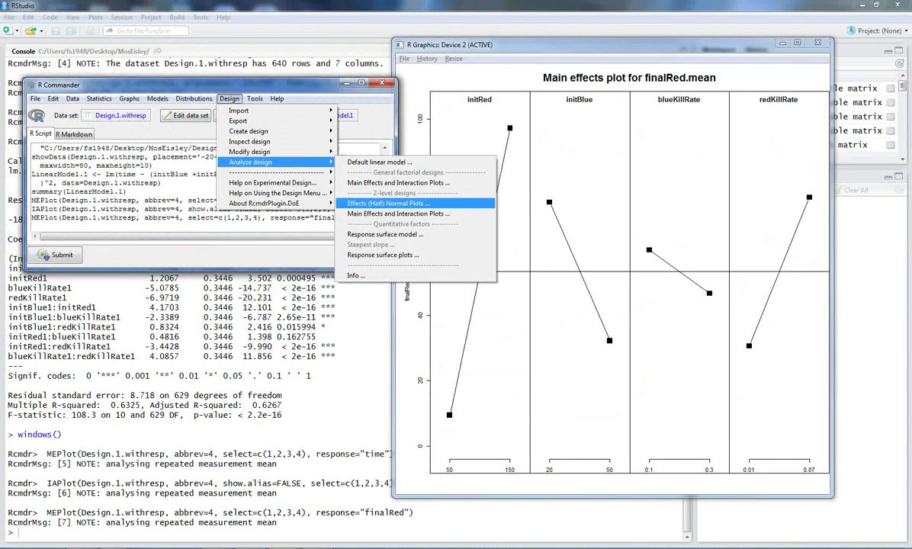
left_click(396, 214)
left_click(97, 162)
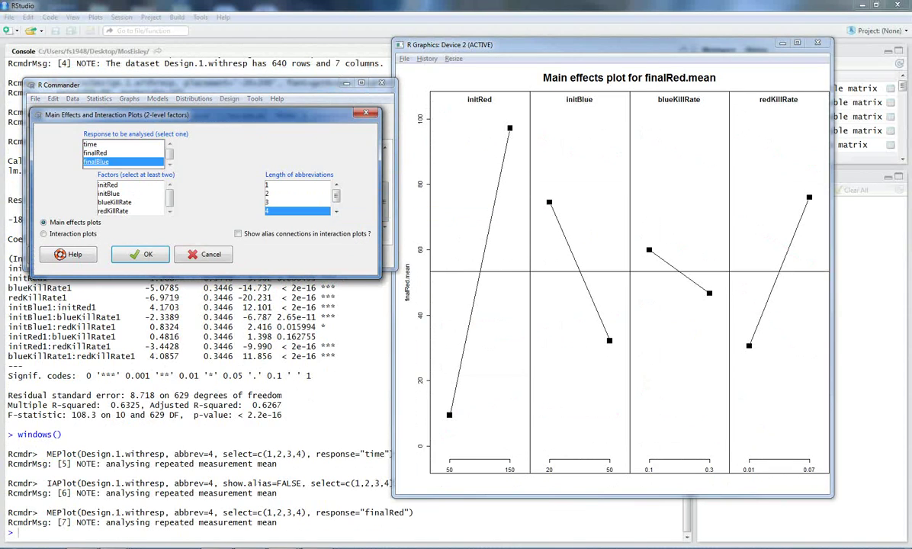
left_click(108, 185)
left_click(113, 210, "shift")
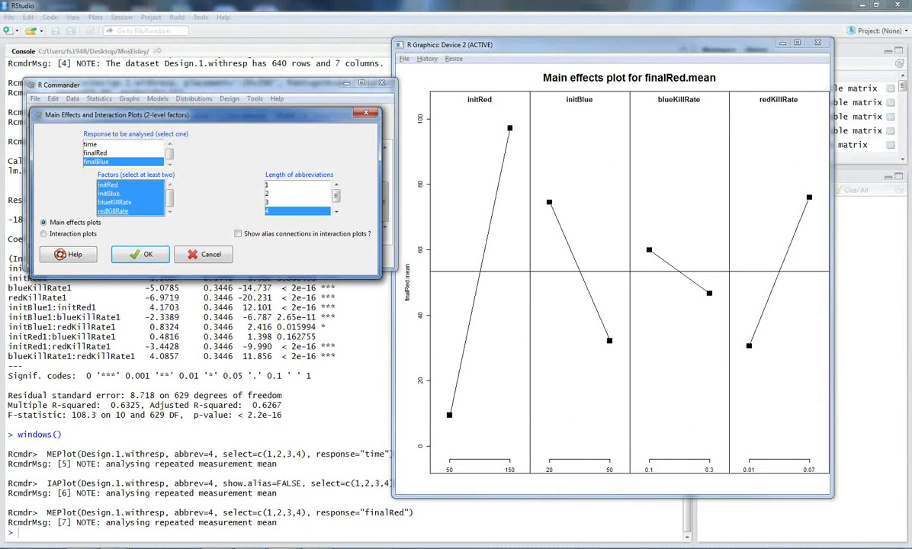
left_click(140, 254)
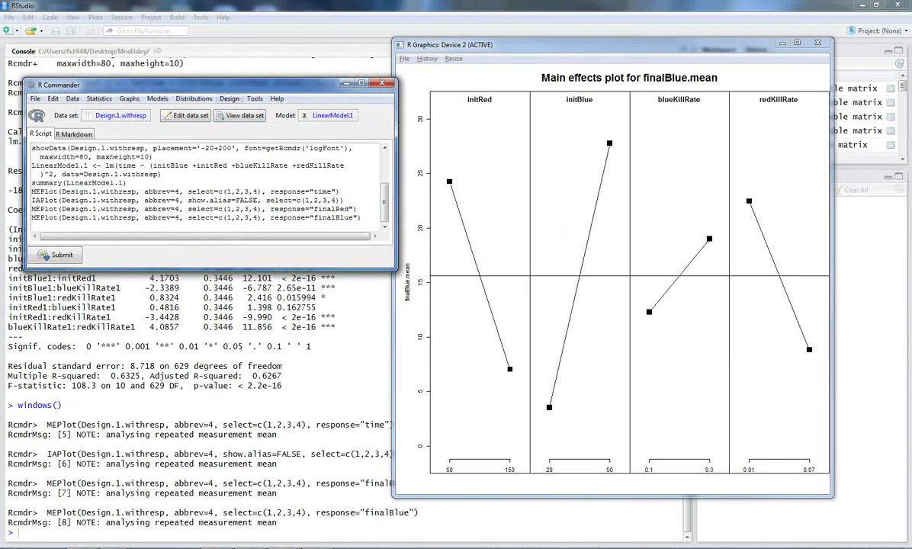
Try to create a 2-level interaction plot matrix for the finalRed response with all four factors.
left_click(229, 99)
mouse_move(251, 162)
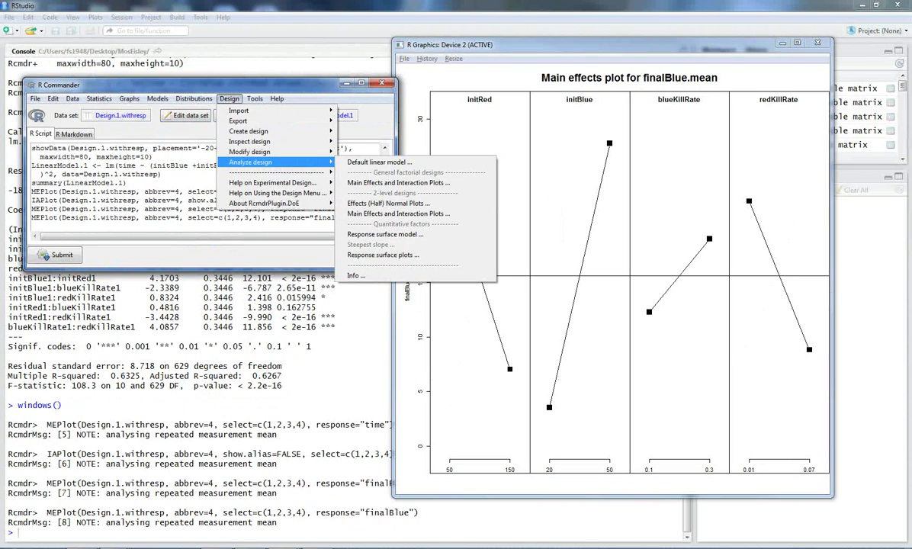
left_click(385, 204)
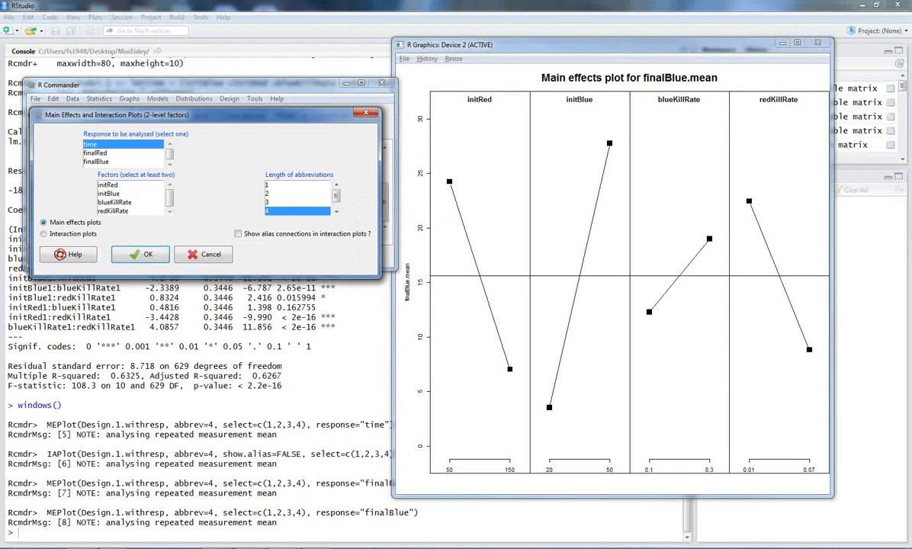
left_click(122, 153)
left_click_drag(109, 185, 113, 211)
left_click(45, 233)
left_click(141, 254)
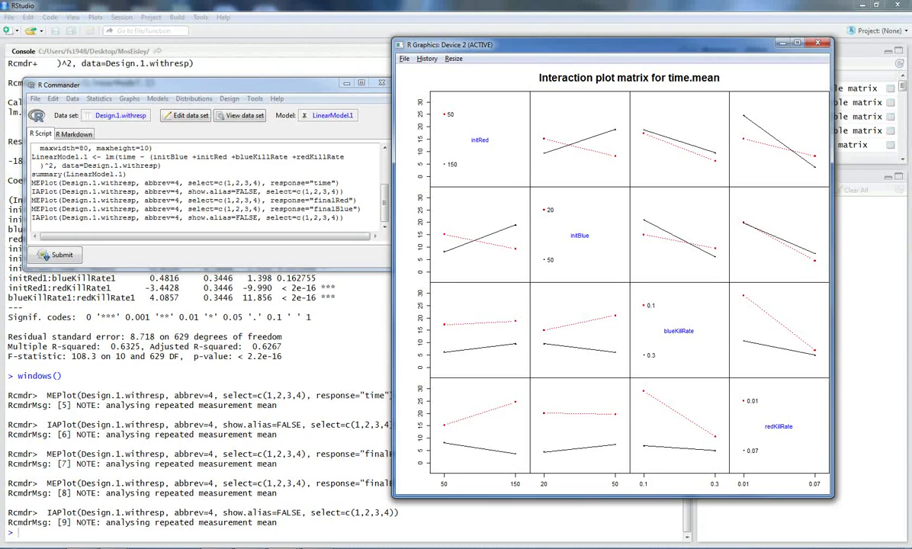
Add the argument response="finalRed" to the last IAPlot command in the R Commander script and run it to plot the finalRed interaction matrix.
left_click_drag(564, 45, 595, 45)
left_click(229, 85)
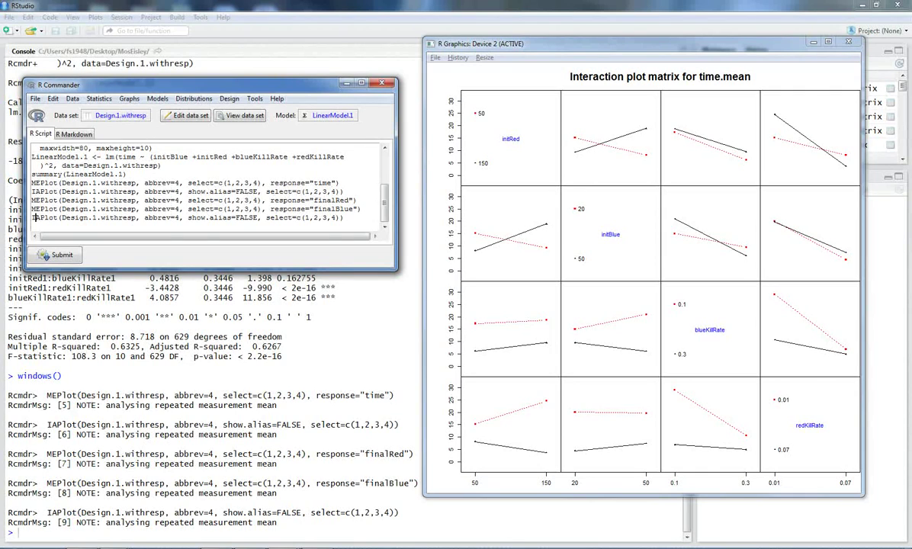
type(",")
left_click_drag(271, 200, 353, 200)
key("ctrl+c")
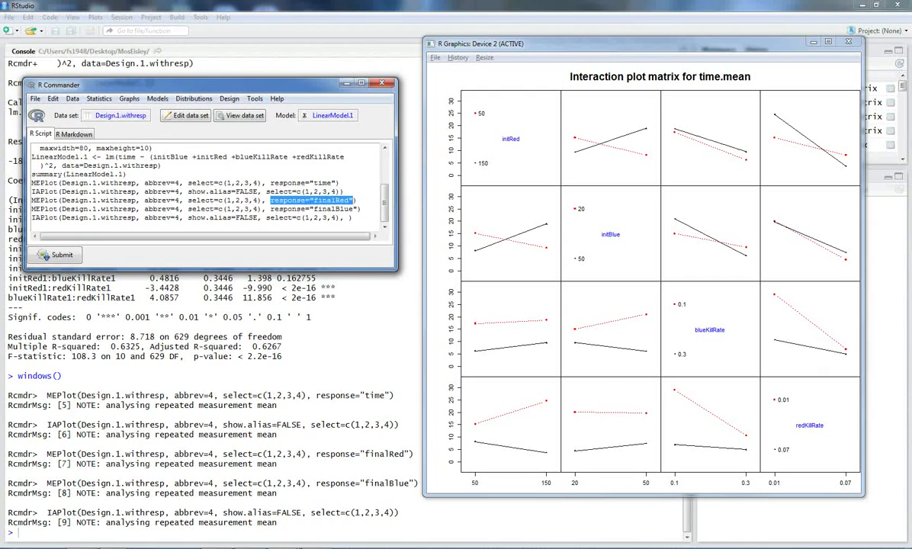
left_click(343, 218)
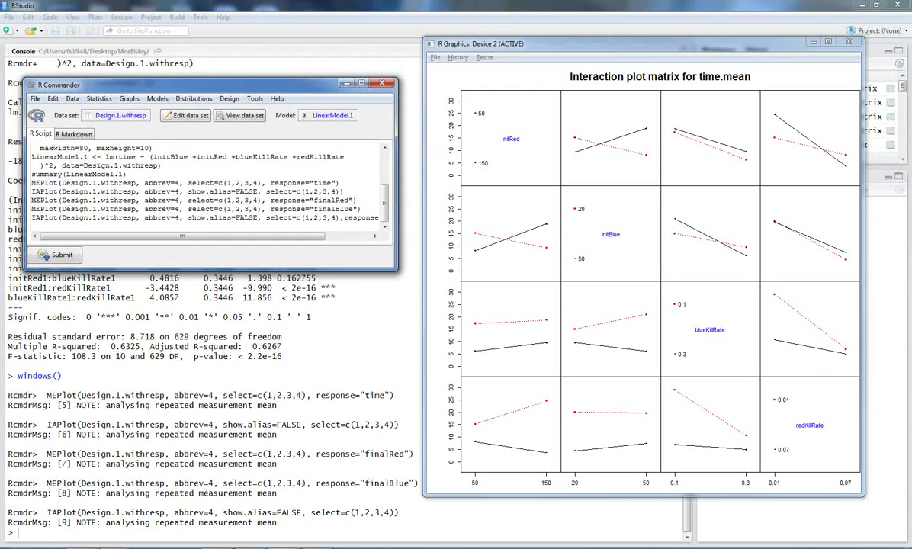
key("ctrl+v")
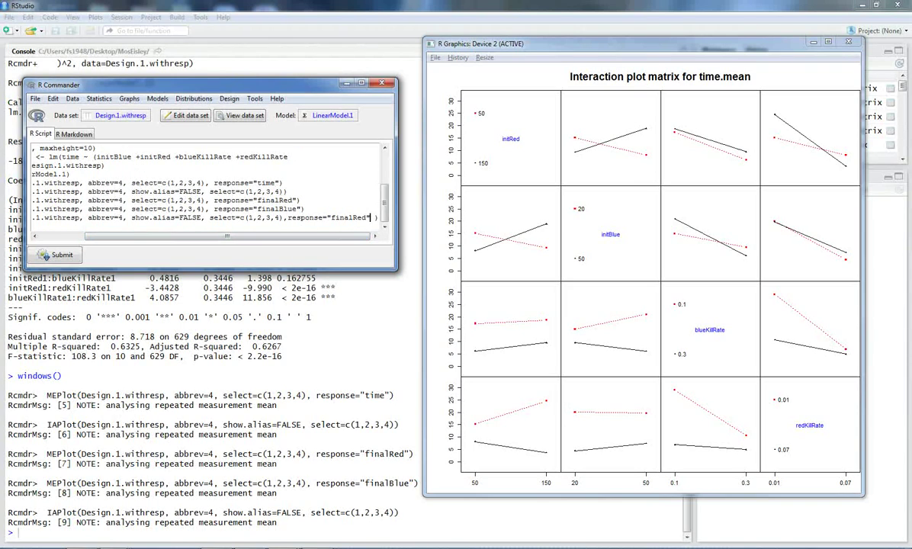
left_click_drag(227, 237, 183, 236)
left_click_drag(32, 217, 379, 217)
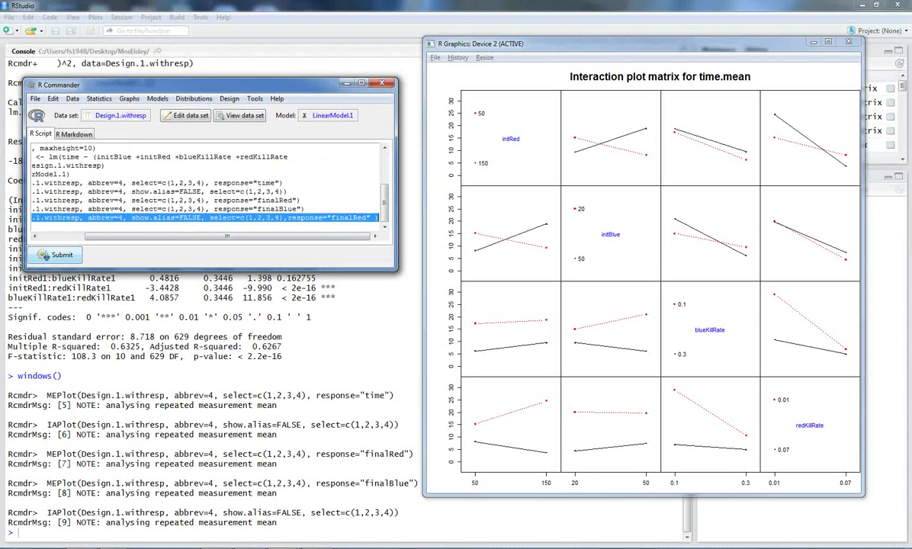
left_click(47, 255)
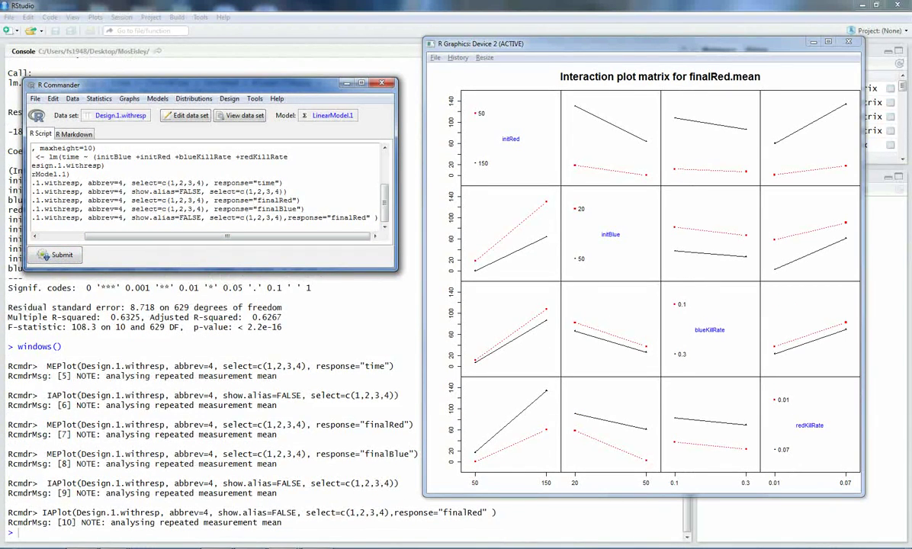
Change the response in the last IAPlot command to "finalBlue" and run the line to plot the finalBlue interaction matrix.
key("BackSpace")
key("BackSpace")
key("BackSpace")
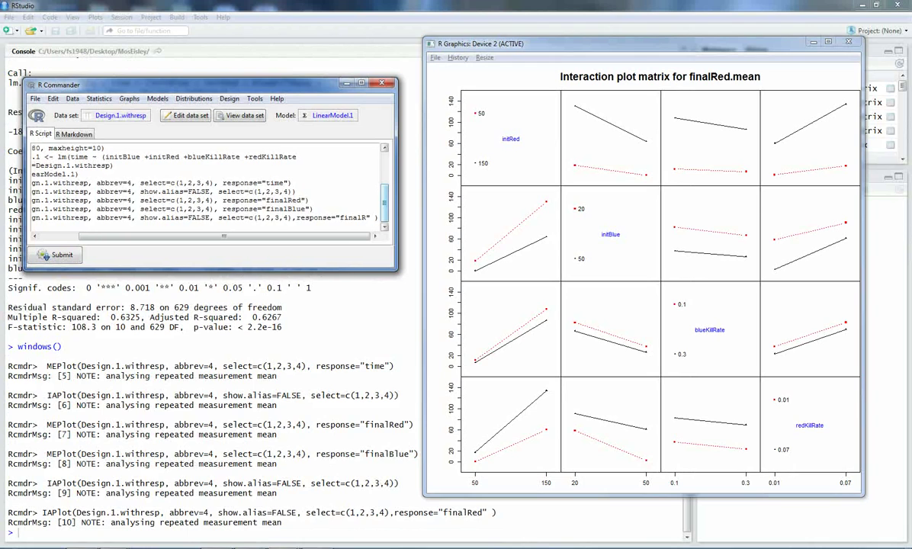
type("Blue")
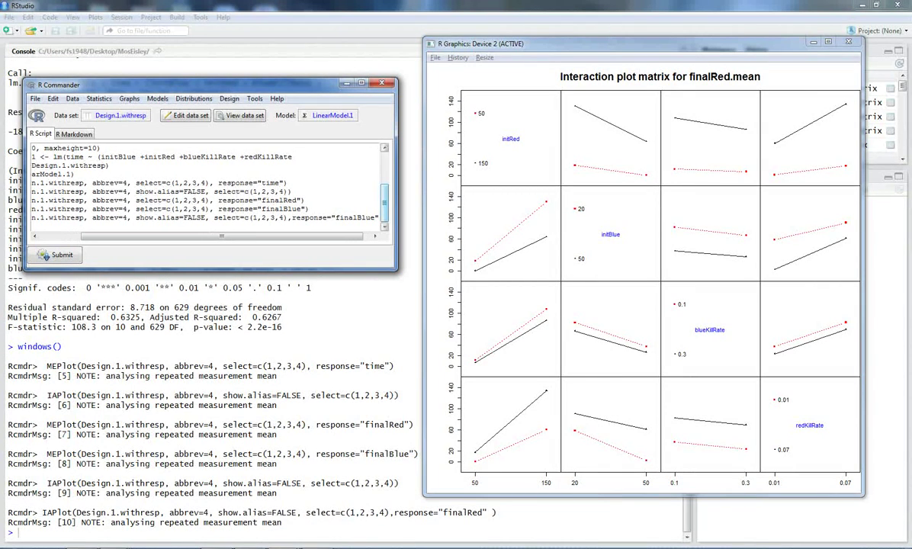
key("Home")
key("shift+End")
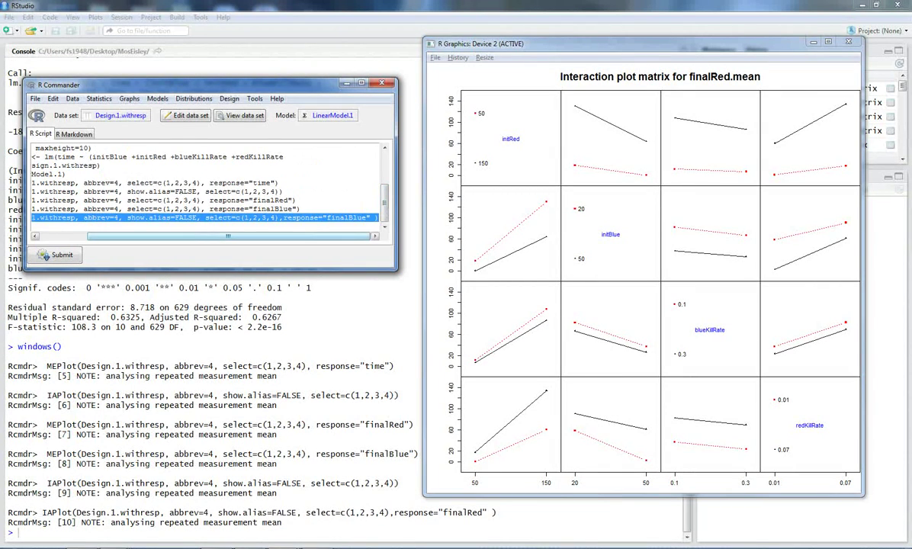
key("ctrl+r")
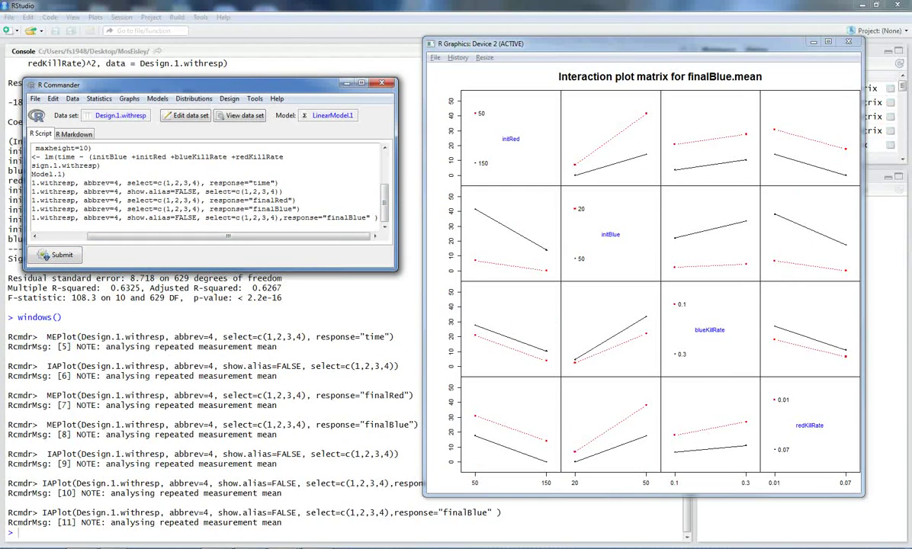
left_click(435, 57)
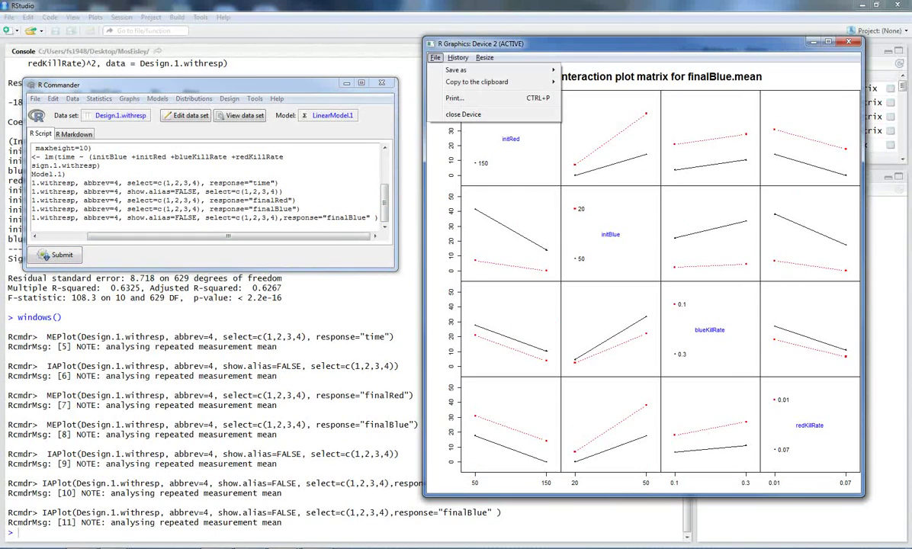
mouse_move(456, 69)
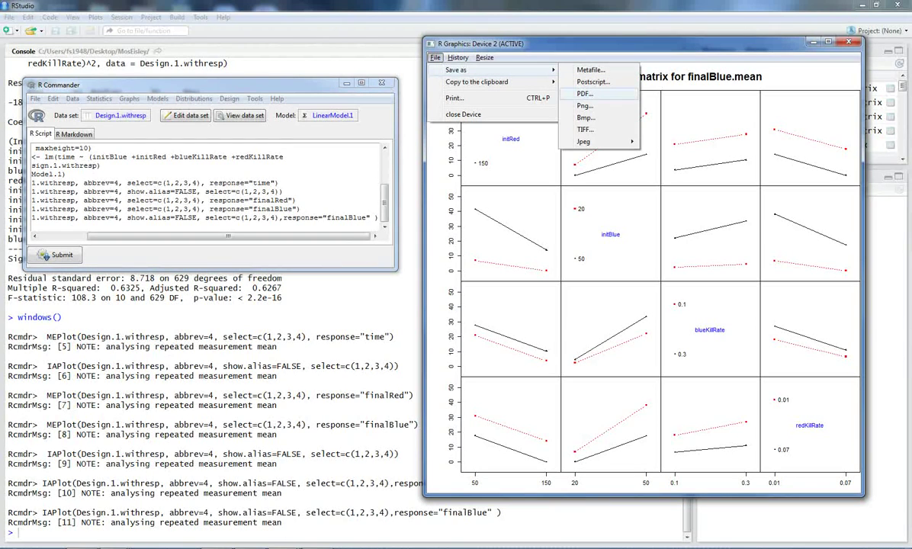
mouse_move(476, 81)
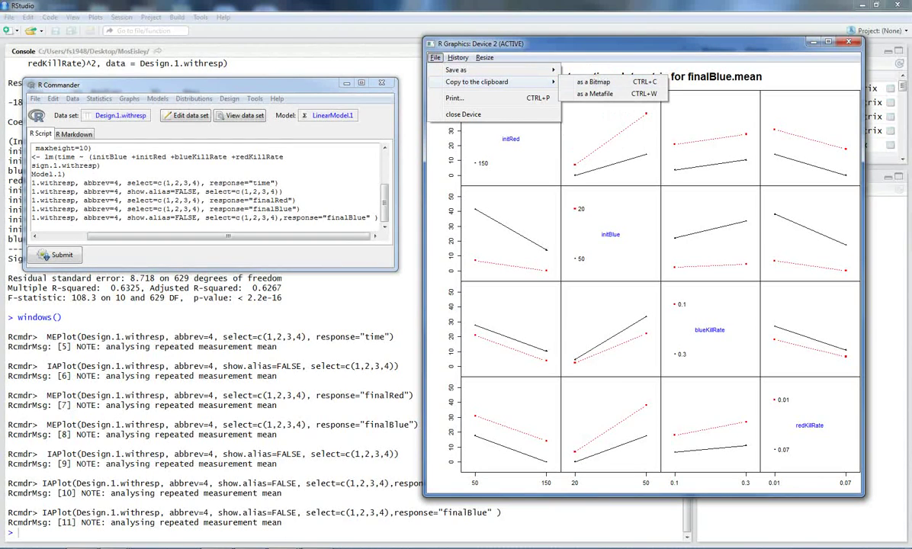
key("Escape")
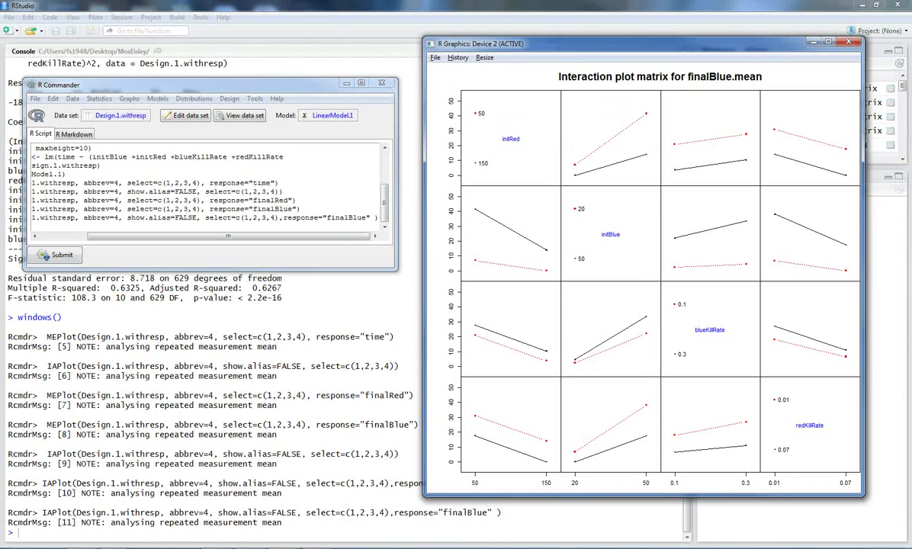